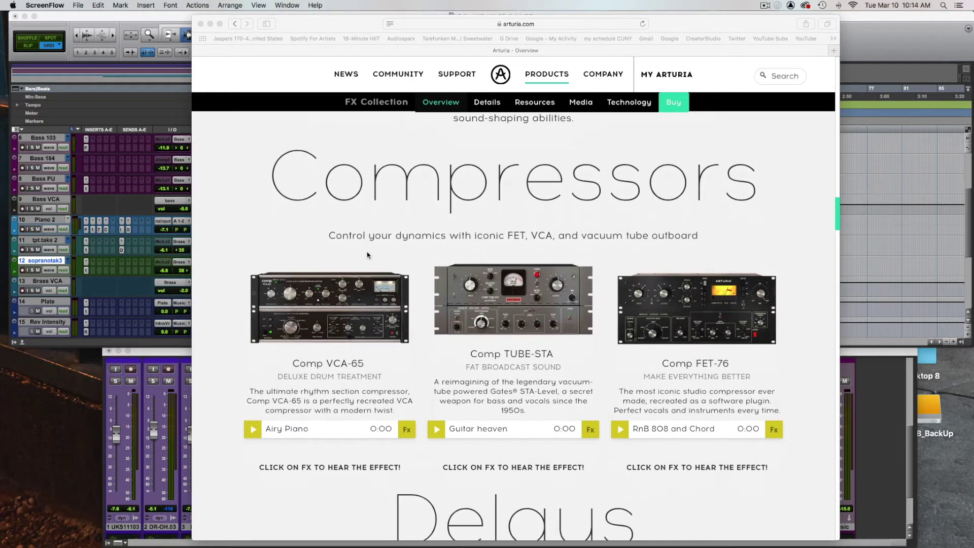
Step: Browse the FX Collection overview, examining its compressors, delays, reverbs, preamps and filters
scroll(345, 256, "down", 3)
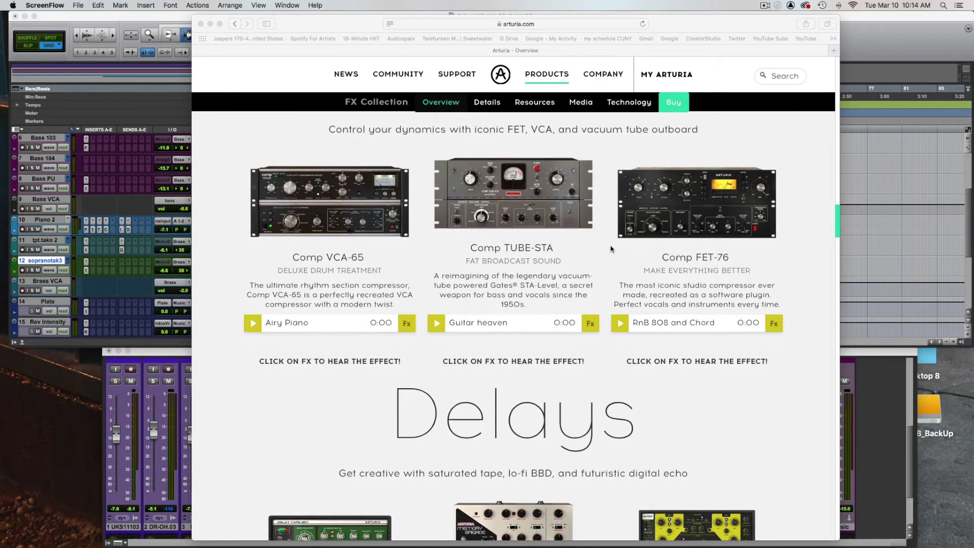
scroll(610, 249, "down", 10)
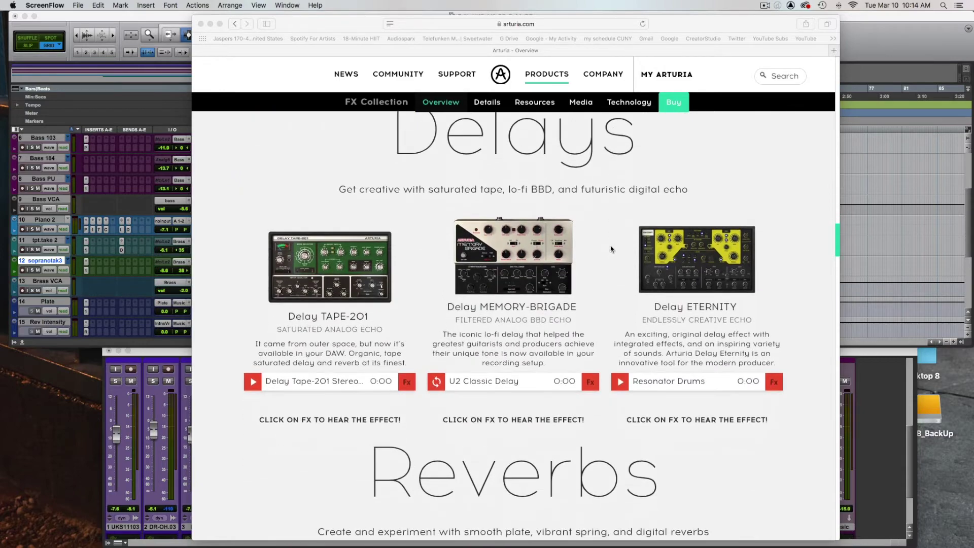
scroll(611, 249, "down", 10)
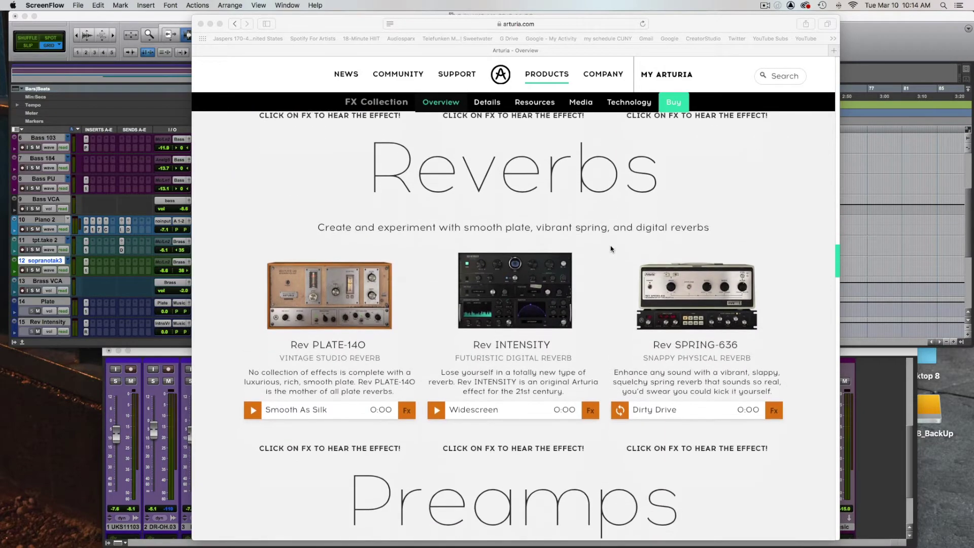
scroll(611, 249, "down", 10)
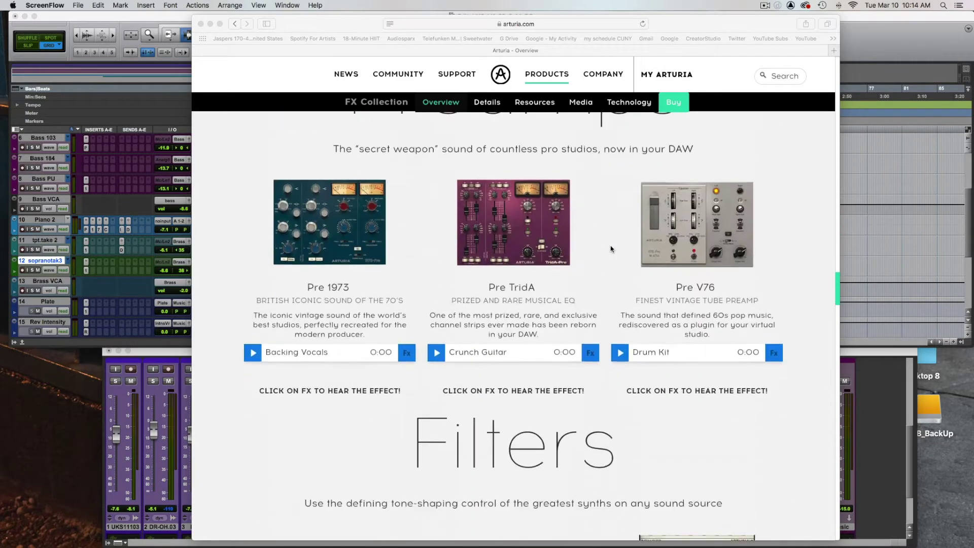
scroll(611, 249, "up", 1)
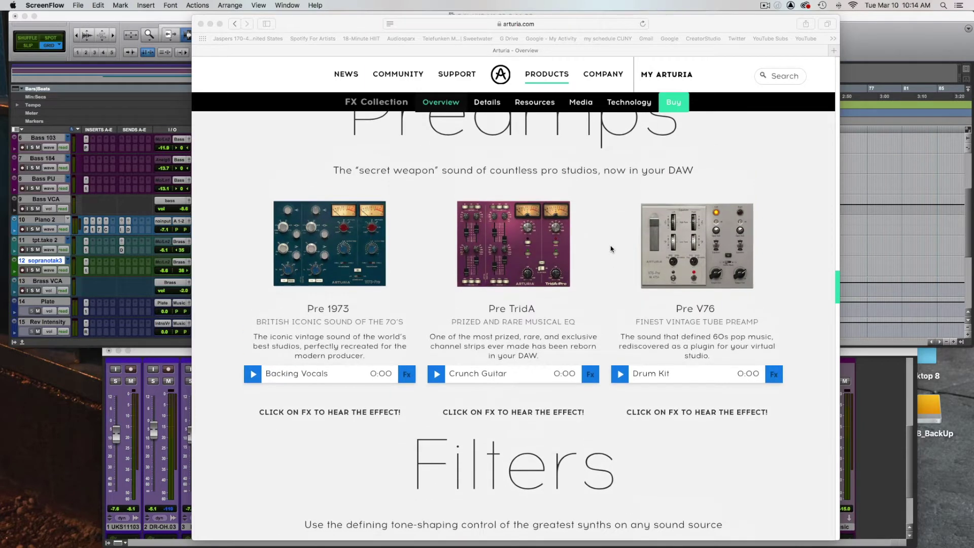
scroll(611, 248, "down", 12)
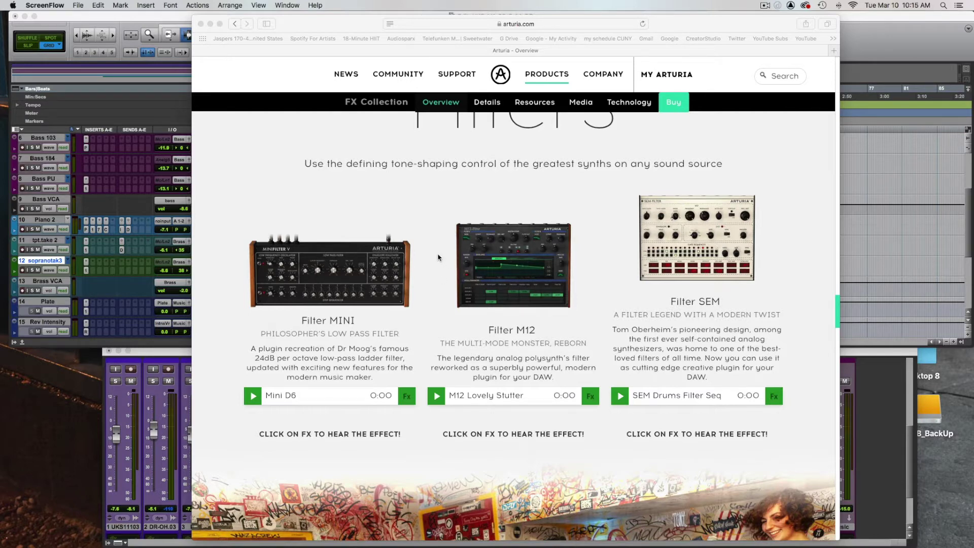
scroll(438, 257, "up", 15)
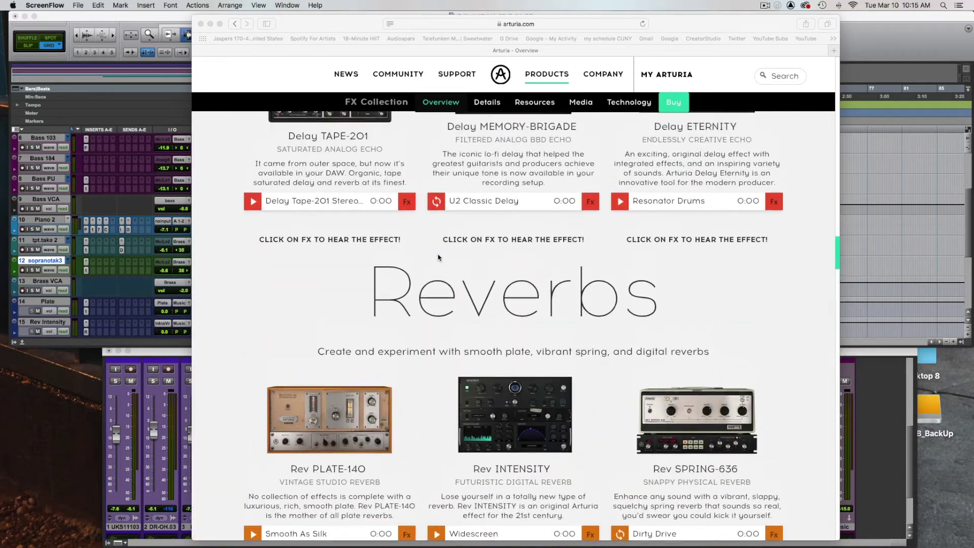
scroll(439, 257, "up", 3)
Step: Switch to Pro Tools, extend the conga track selection past the clips' end, and look over the drum, bass and horn tracks
left_click(344, 21)
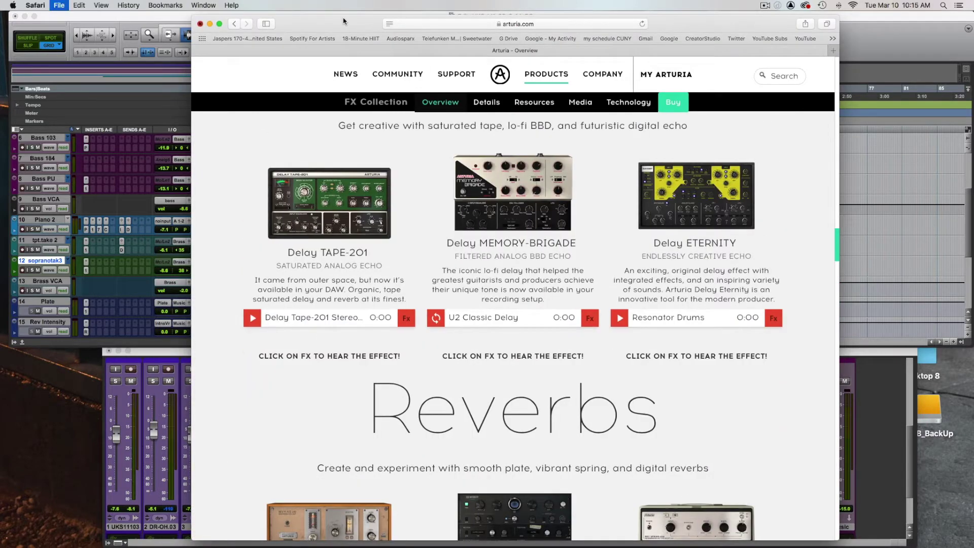
key("super+Tab")
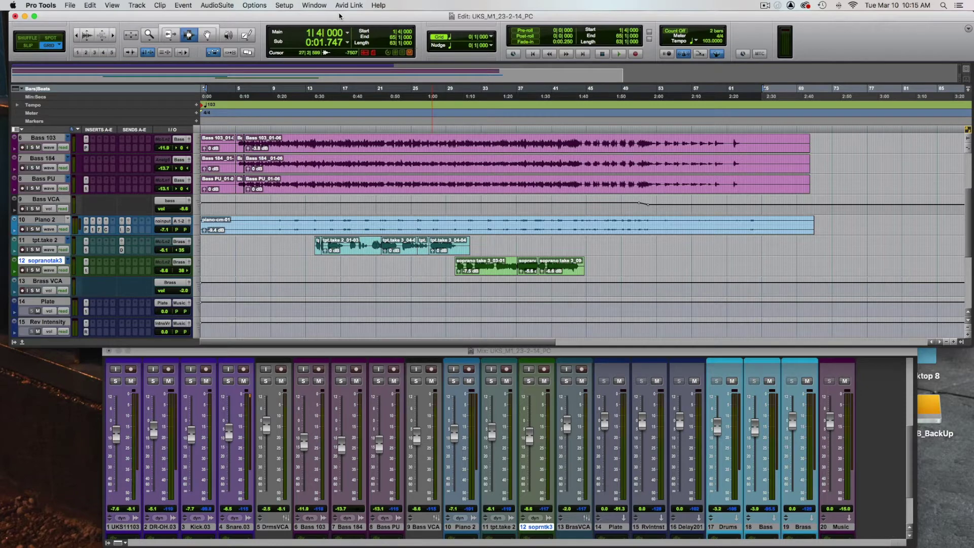
scroll(354, 158, "up", 5)
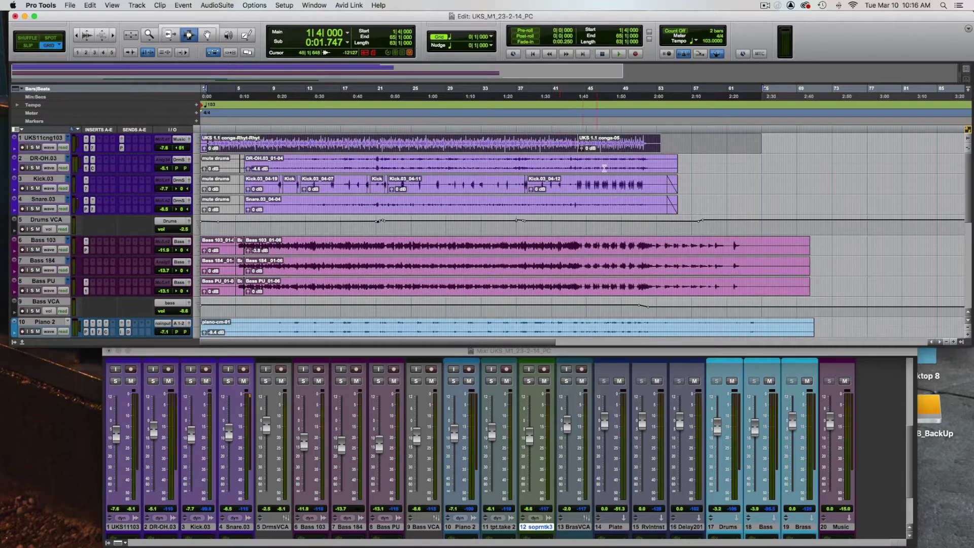
left_click_drag(776, 151, 792, 148)
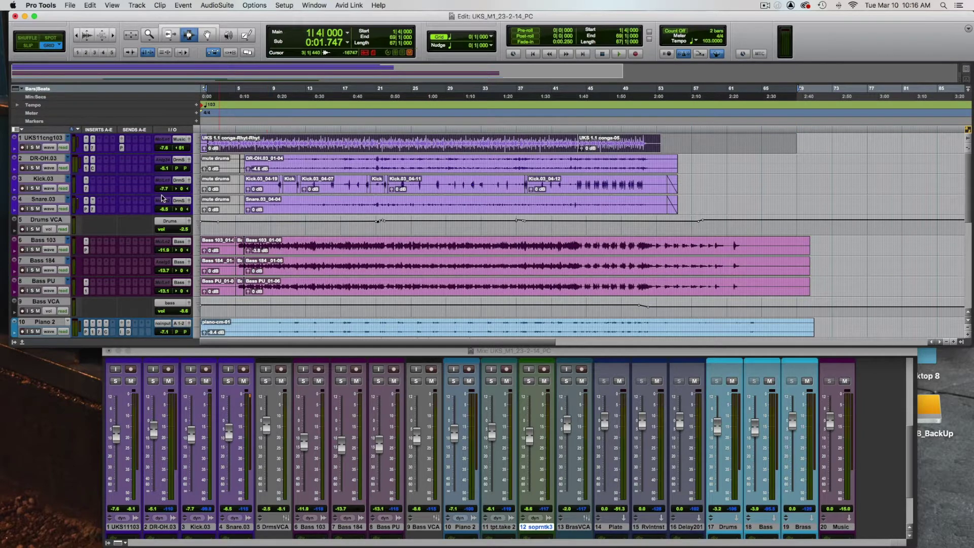
scroll(162, 198, "down", 3)
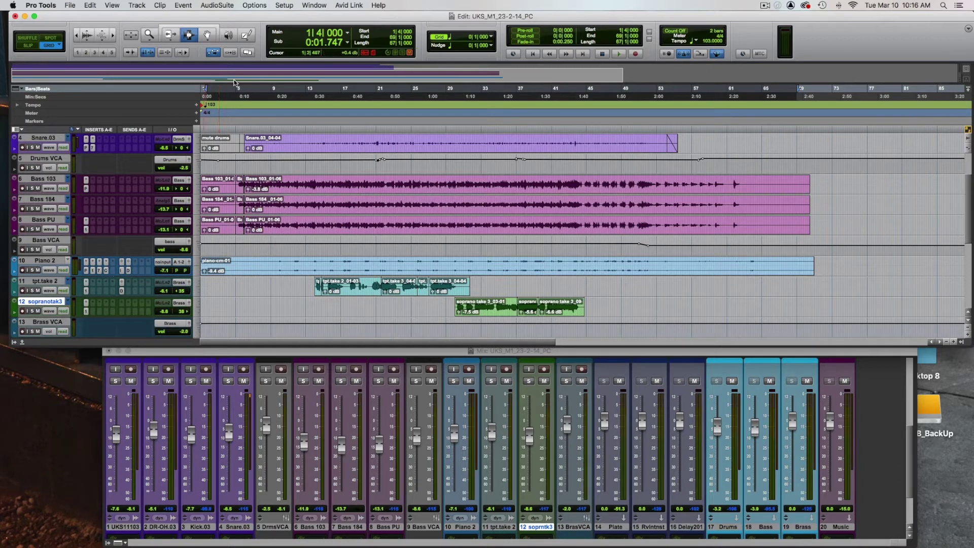
scroll(296, 167, "up", 2)
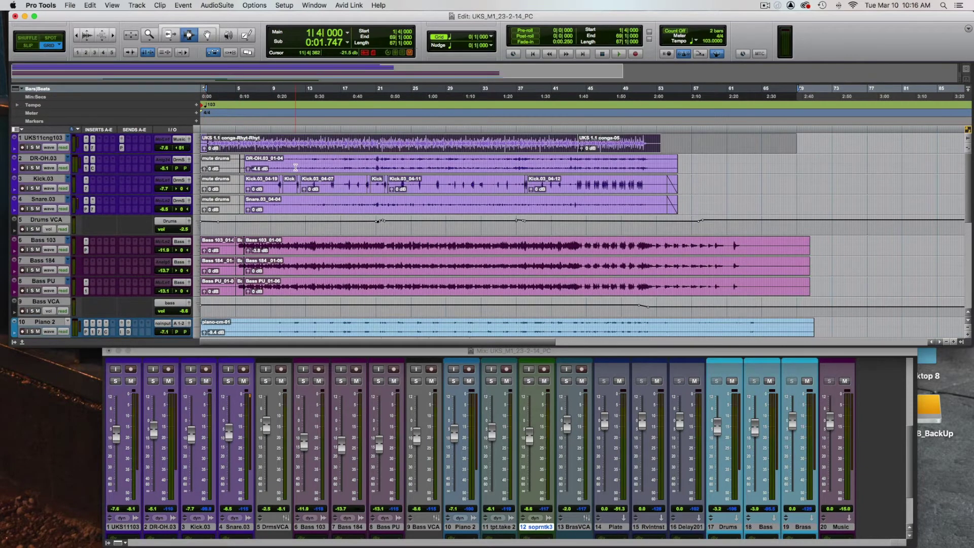
scroll(295, 167, "up", 1)
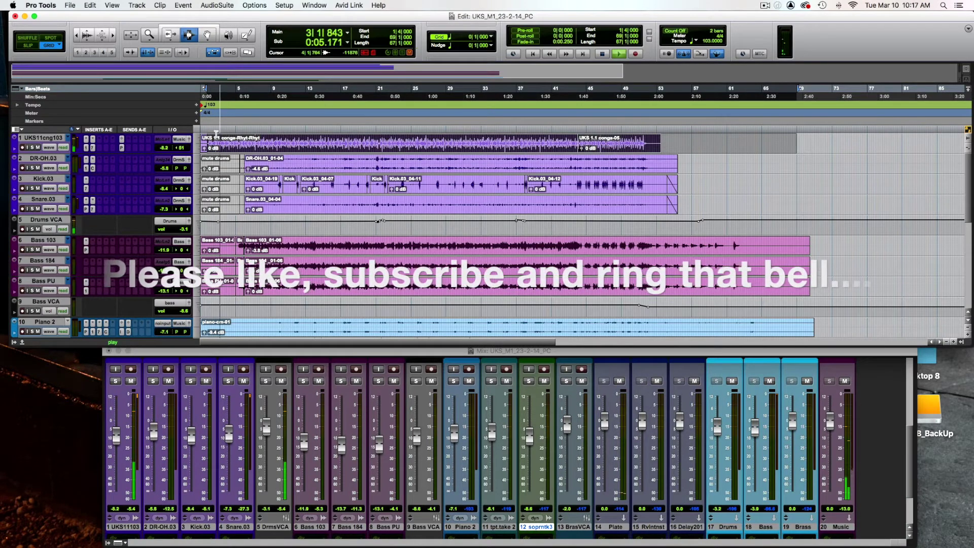
Step: Place the edit cursor at 2|3|000 and lower the first conga clip's gain to -1.8 dB during playback
left_click(212, 136)
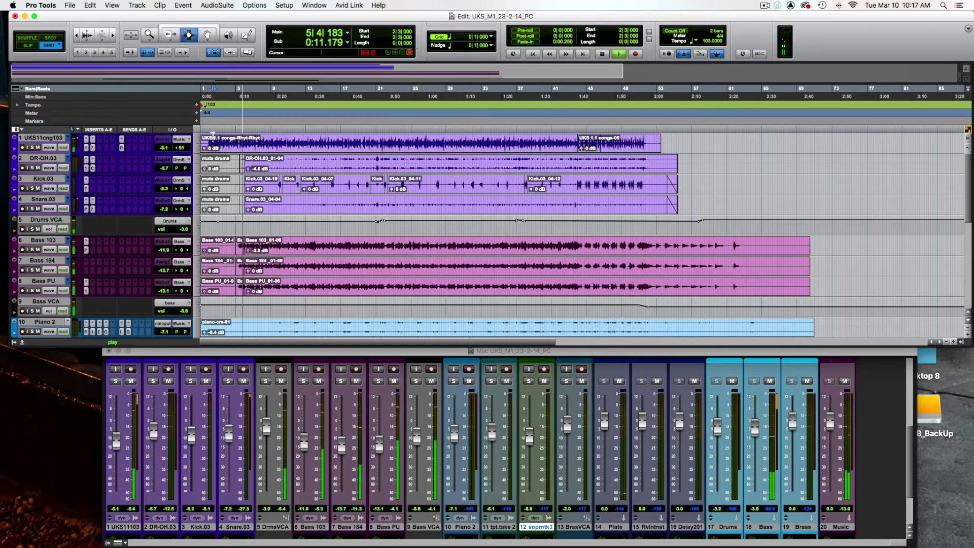
scroll(212, 136, "down", 1)
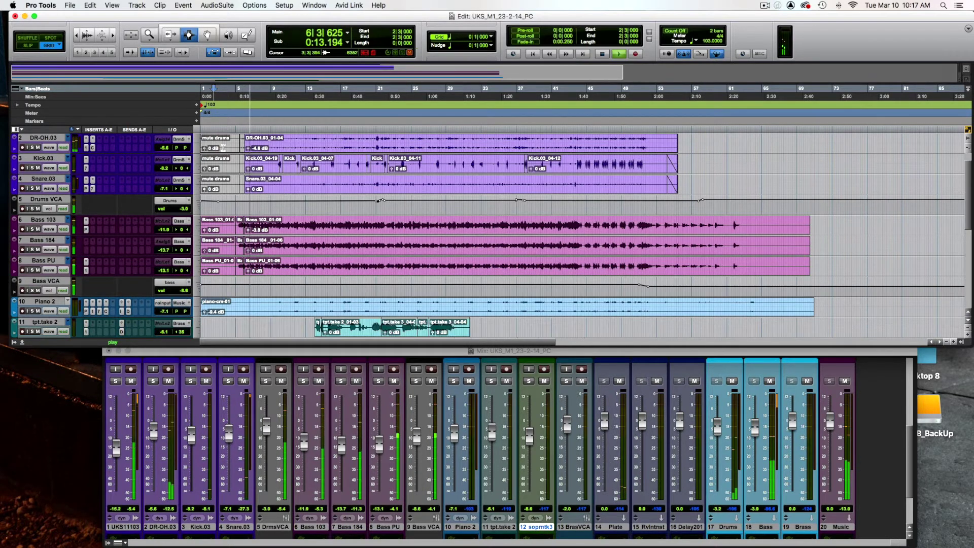
scroll(218, 142, "down", 1)
scroll(224, 147, "down", 2)
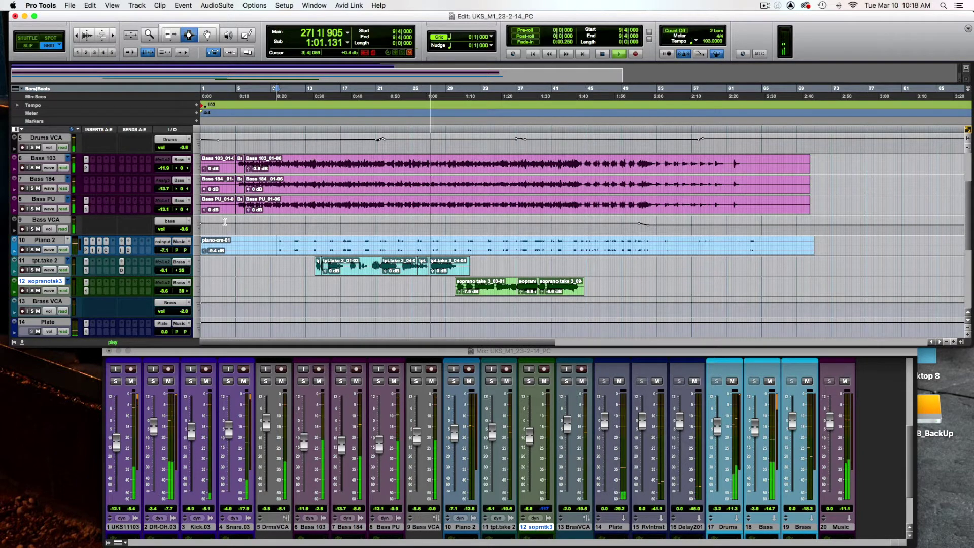
scroll(225, 222, "up", 4)
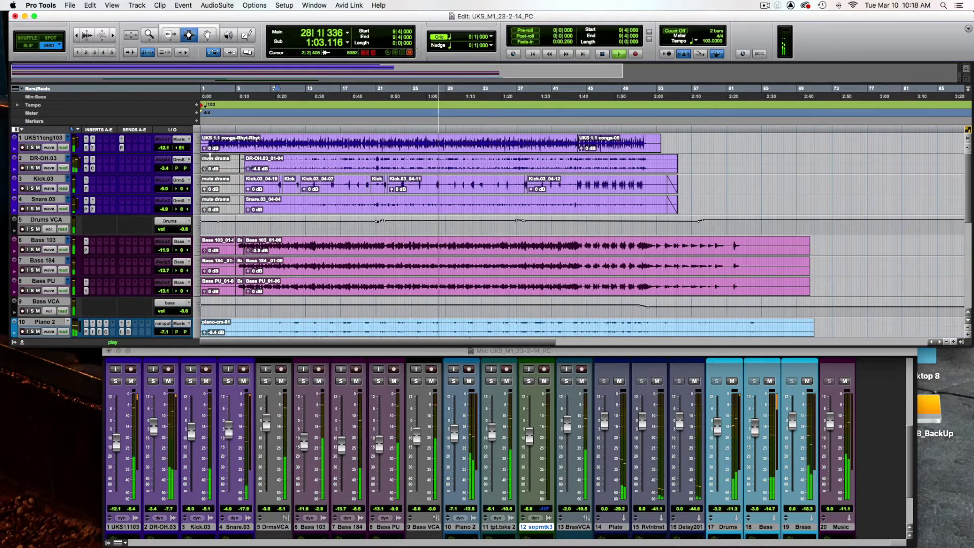
left_click_drag(205, 148, 205, 151)
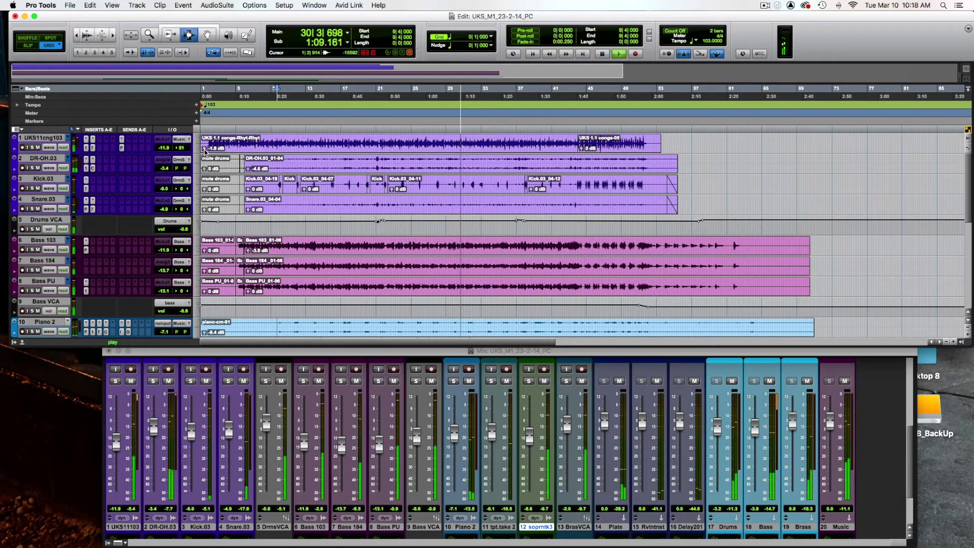
Step: Highlight the first soprano clips from 29|2|000, move the edit cursor to 31|2|000 and stop playback
scroll(451, 300, "down", 3)
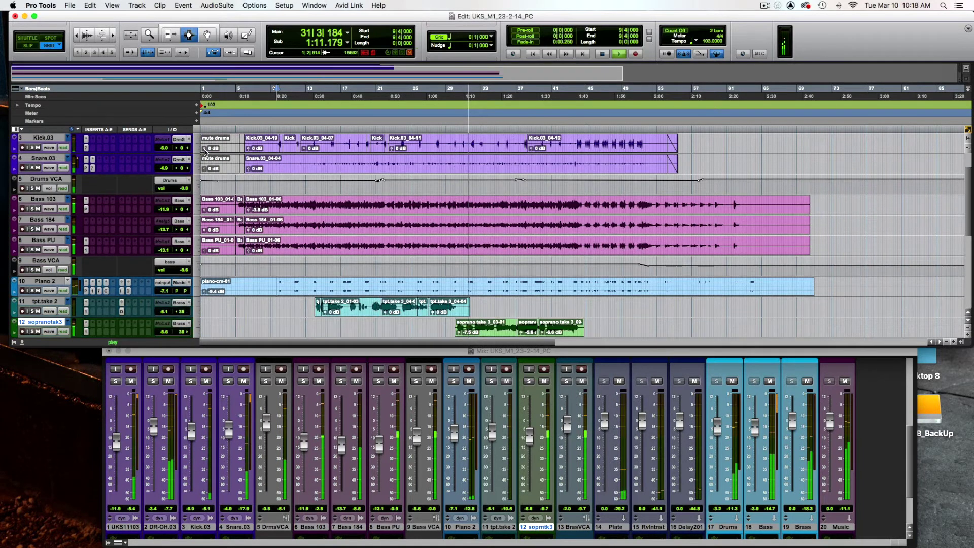
left_click_drag(451, 300, 533, 301)
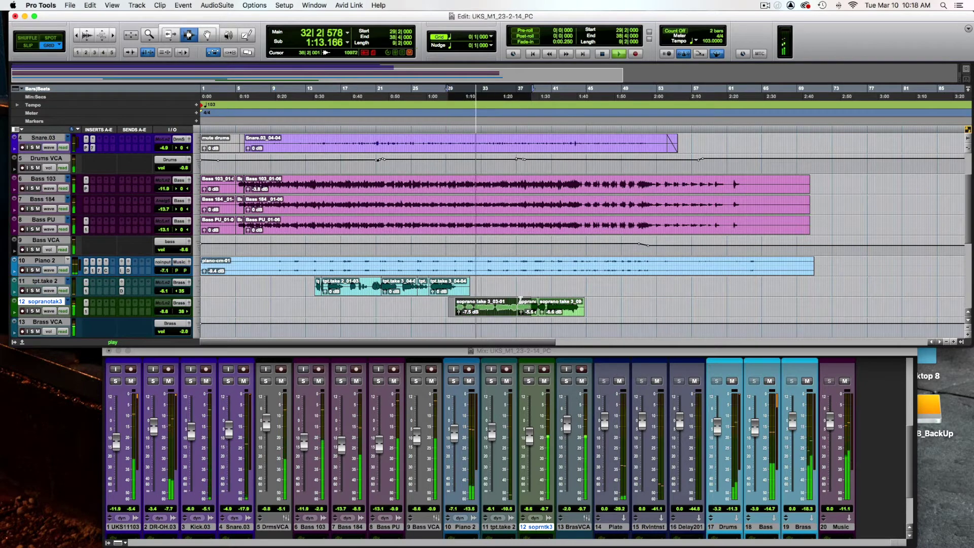
left_click(466, 293)
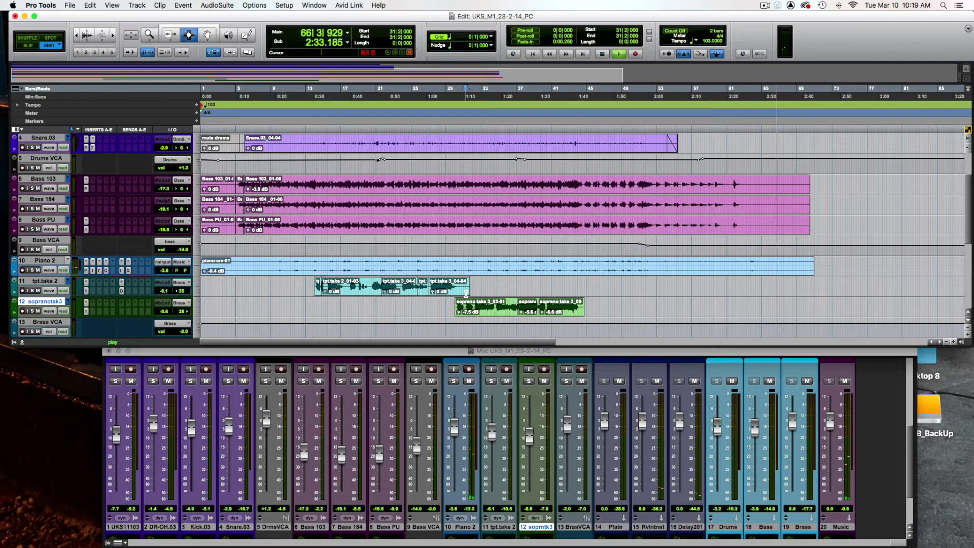
key("space")
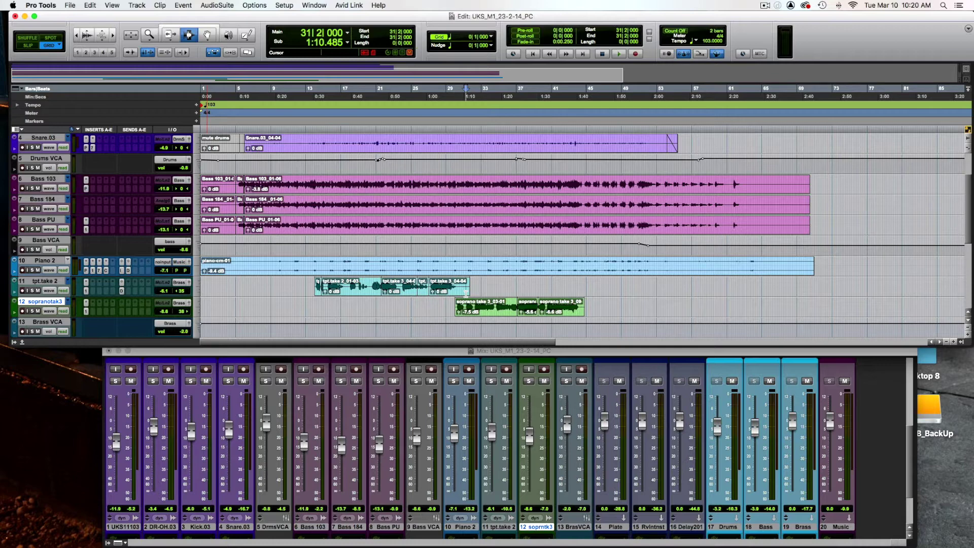
Step: Look over the drum and horn tracks and place the edit cursor at 9|1|000 on the Bass 103 track
scroll(465, 293, "up", 3)
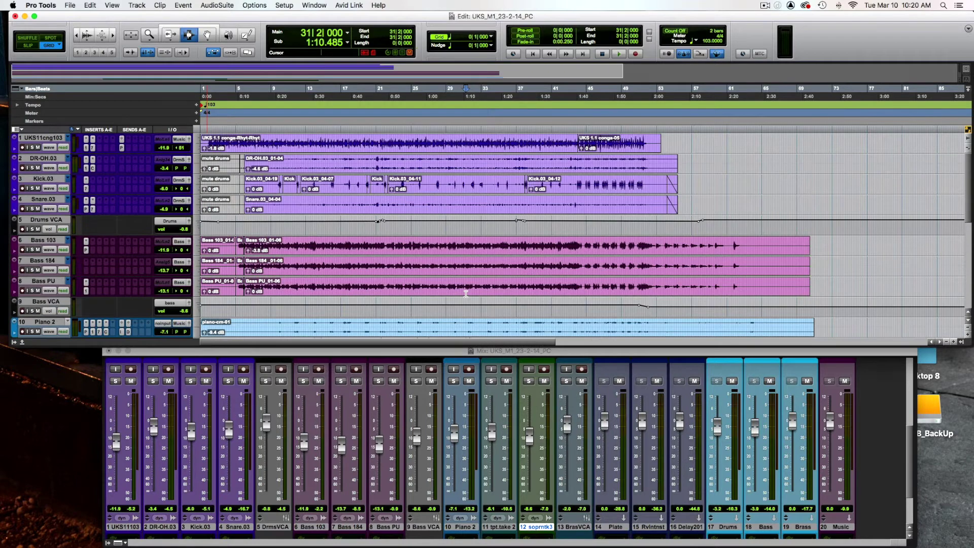
scroll(466, 293, "down", 2)
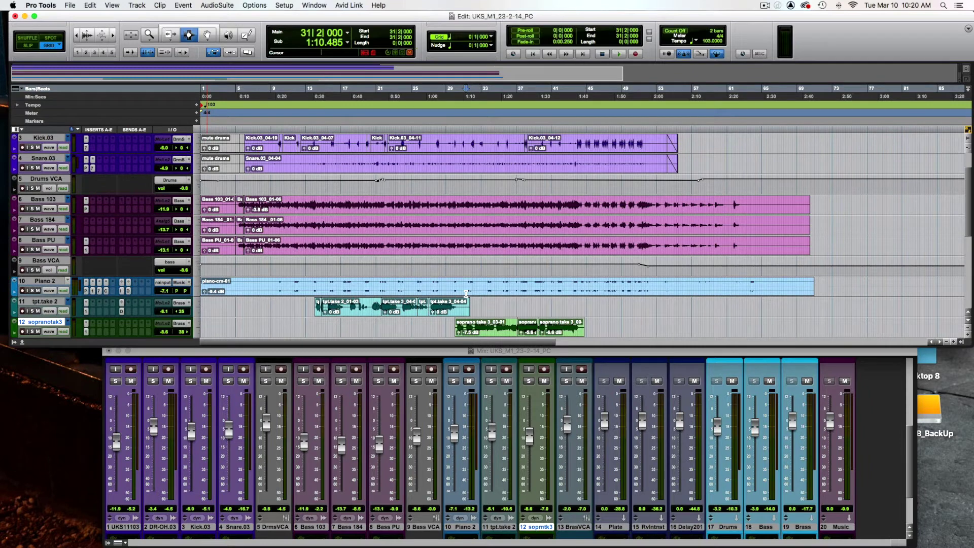
scroll(466, 293, "up", 2)
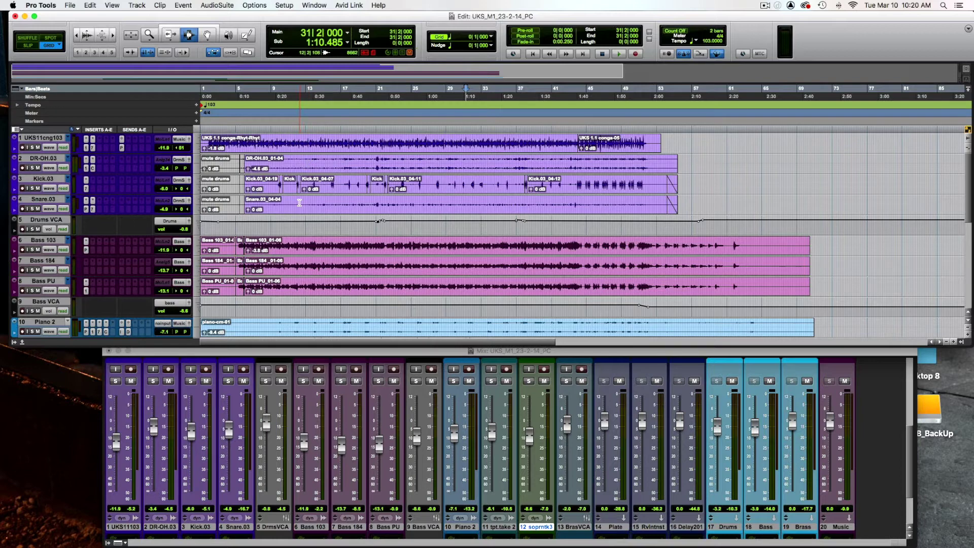
scroll(300, 203, "down", 1)
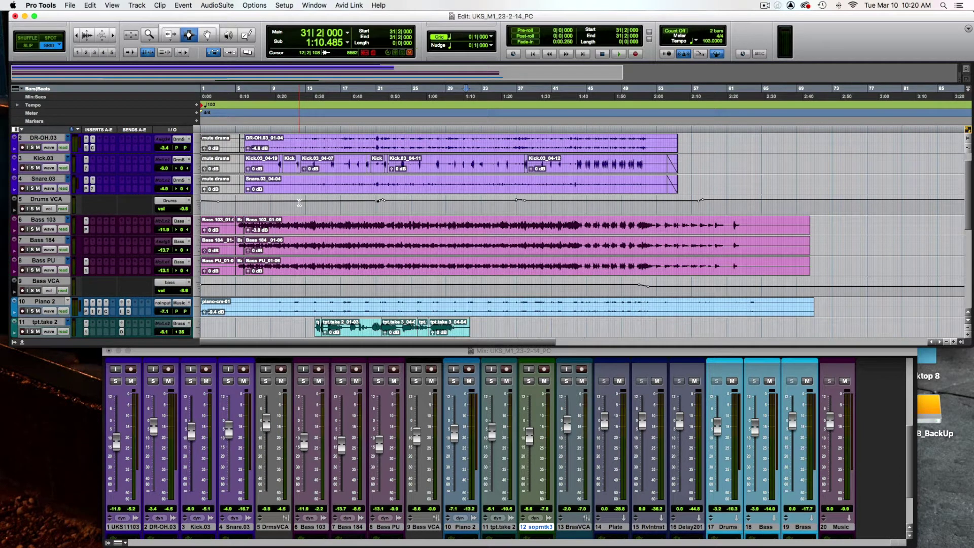
scroll(299, 202, "down", 2)
left_click(271, 187)
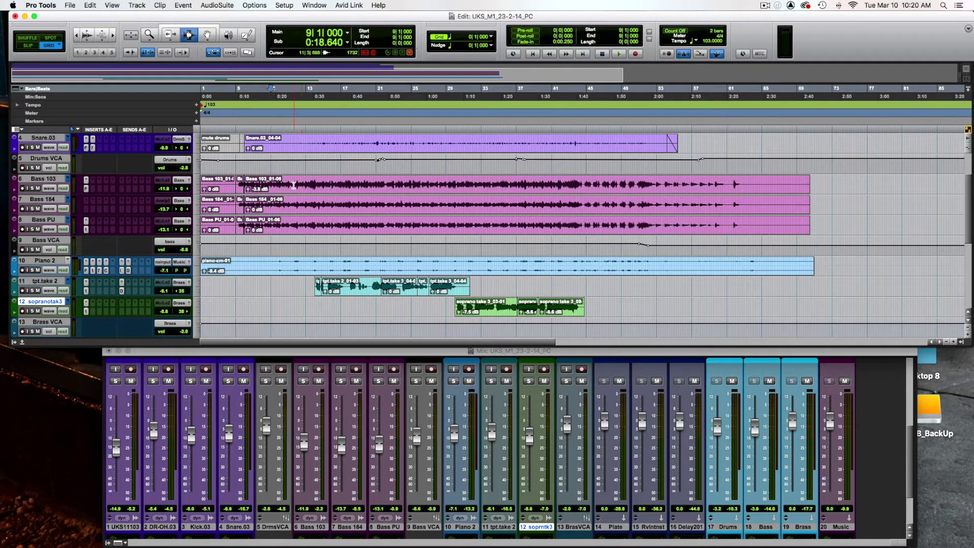
Step: Place the edit cursor at 11|4|000 on the bass tracks and select the whole piano clip
scroll(295, 185, "down", 1)
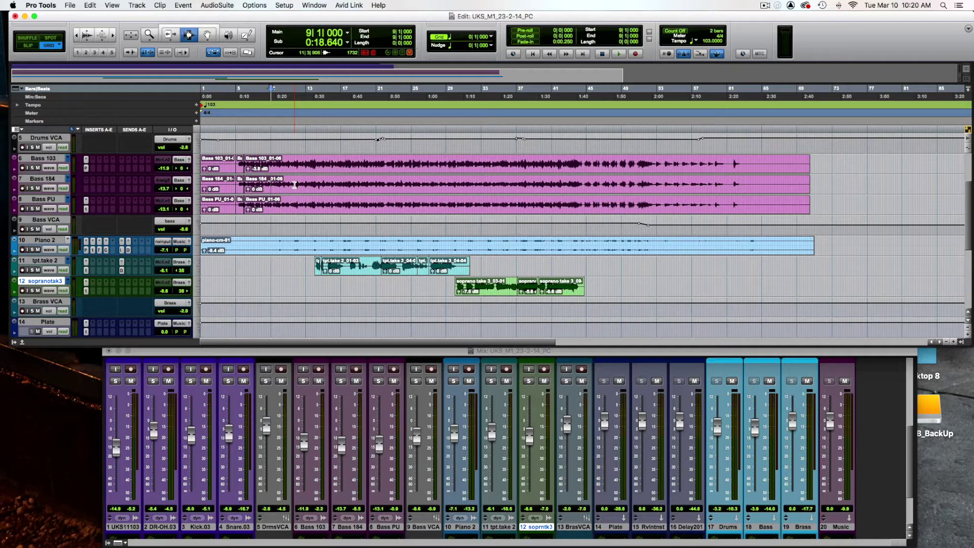
left_click(297, 192)
double_click(296, 207)
left_click(296, 207)
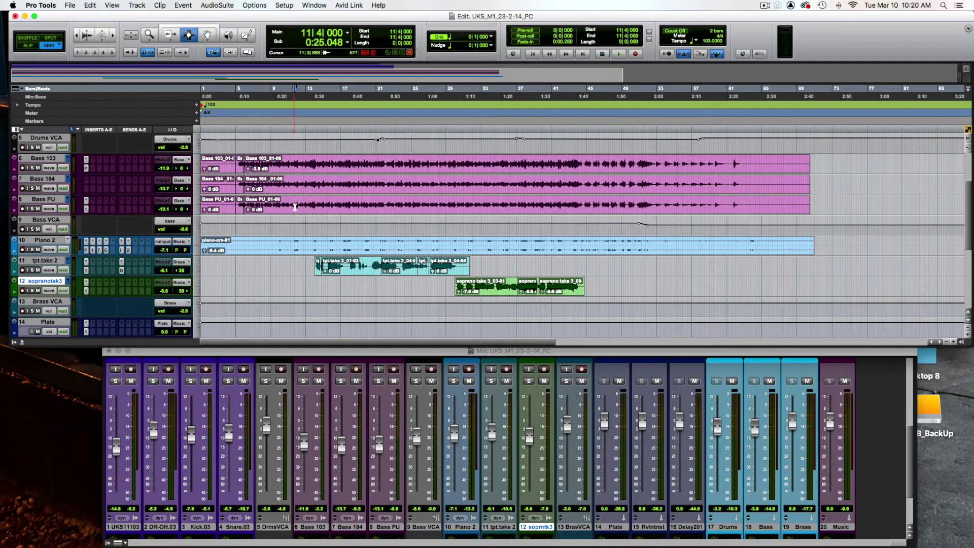
double_click(333, 251)
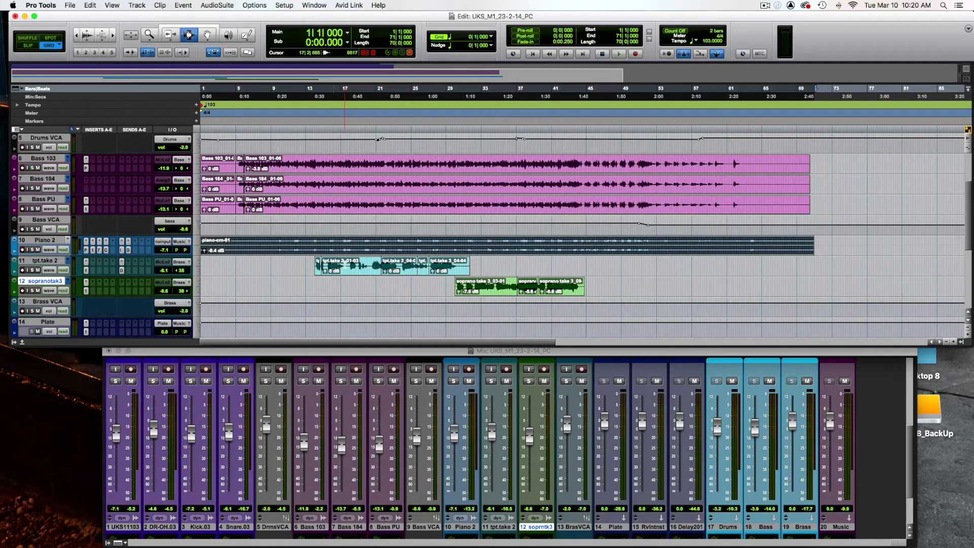
Step: Highlight all trumpet clips from 12|4|000 and all soprano clips from 29|2|000 in turn, clearing each selection
left_click(302, 271)
left_click_drag(301, 271, 471, 270)
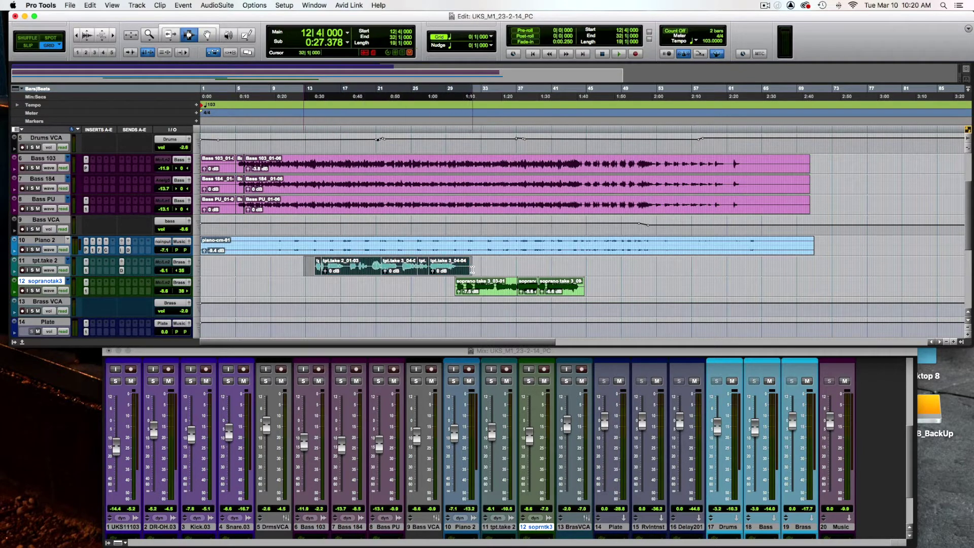
left_click(406, 276)
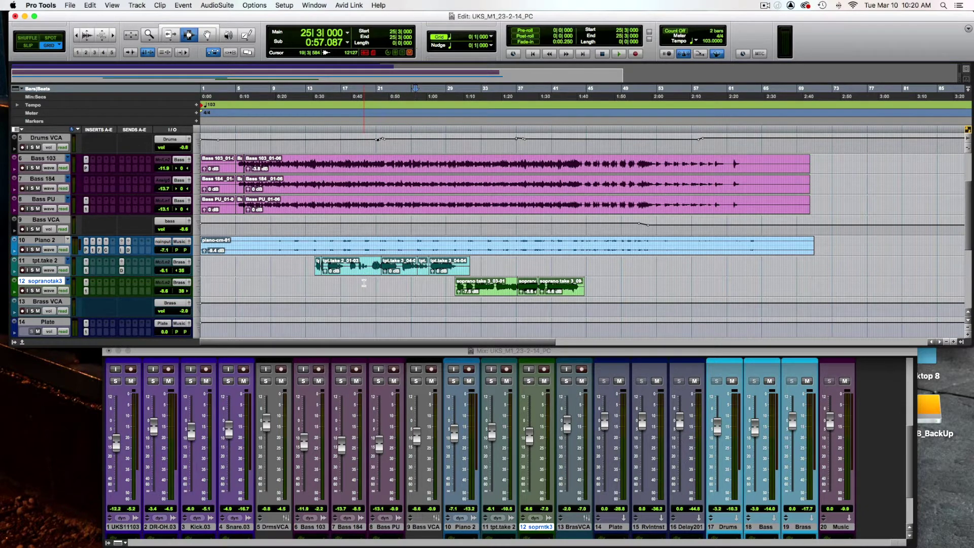
left_click_drag(445, 285, 601, 286)
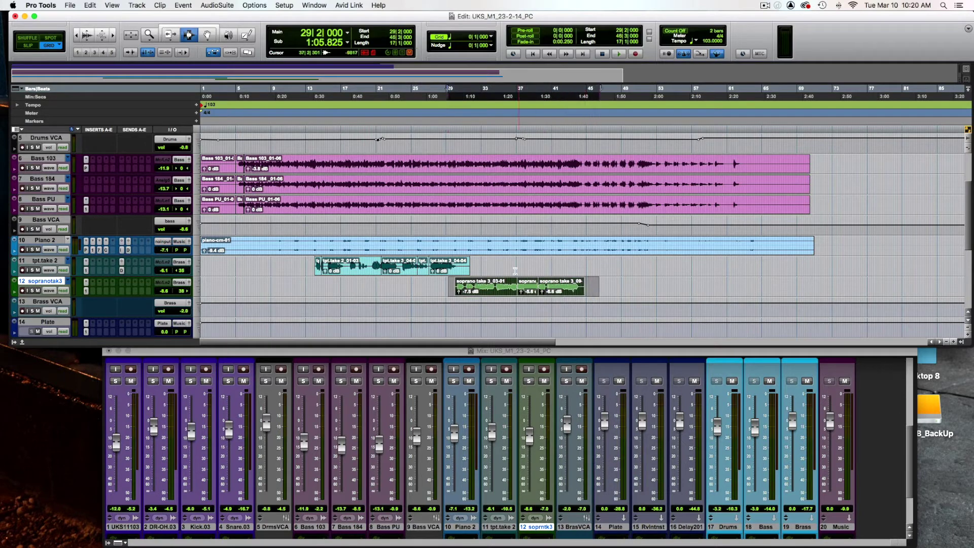
left_click(514, 271)
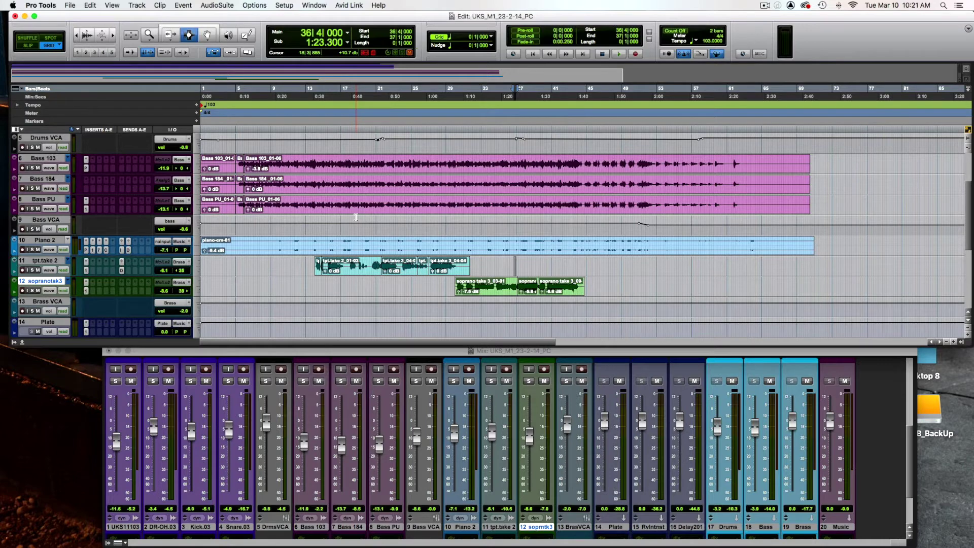
Step: Solo the UKS11cng103 conga track and play it from 1|4|000
scroll(356, 217, "up", 4)
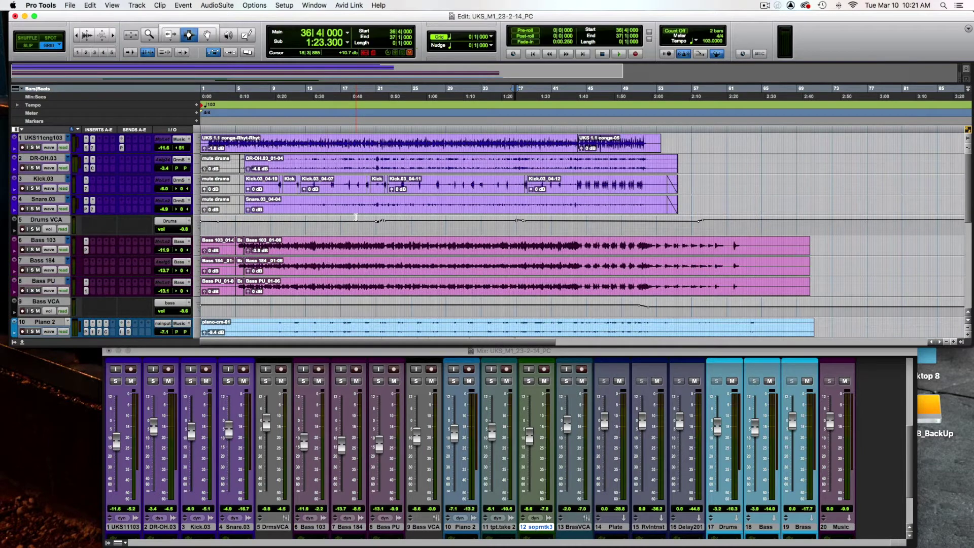
scroll(356, 217, "up", 6, "alt")
scroll(356, 217, "left", 10)
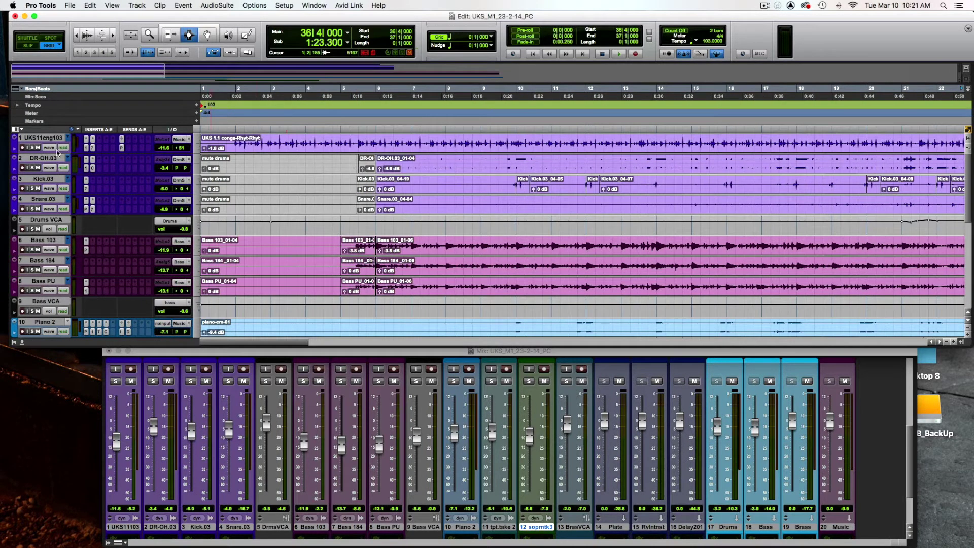
left_click(33, 147)
left_click(211, 146)
key("space")
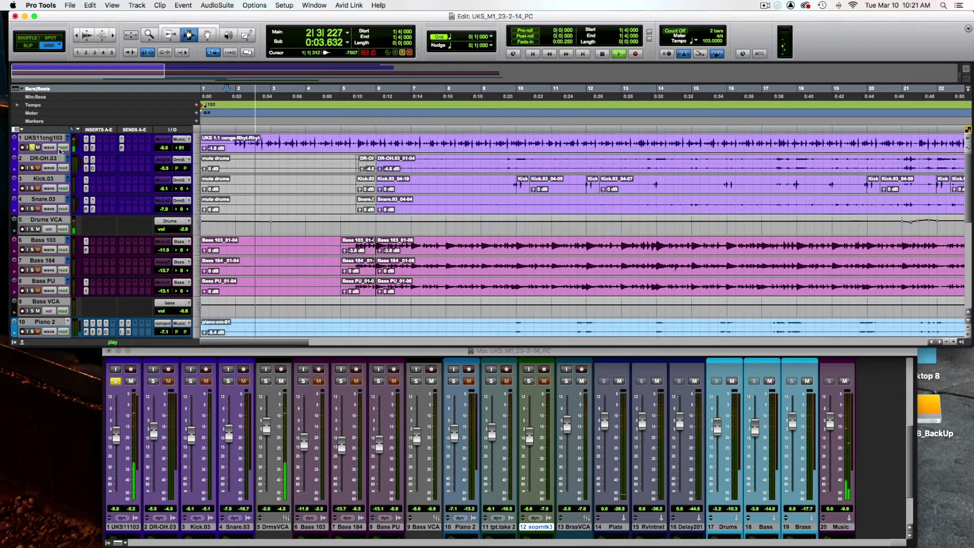
Step: Enlarge the conga track's height and, with playback stopped, open its Pre 1973 preamp insert to view the controls
left_click_drag(44, 153, 43, 229)
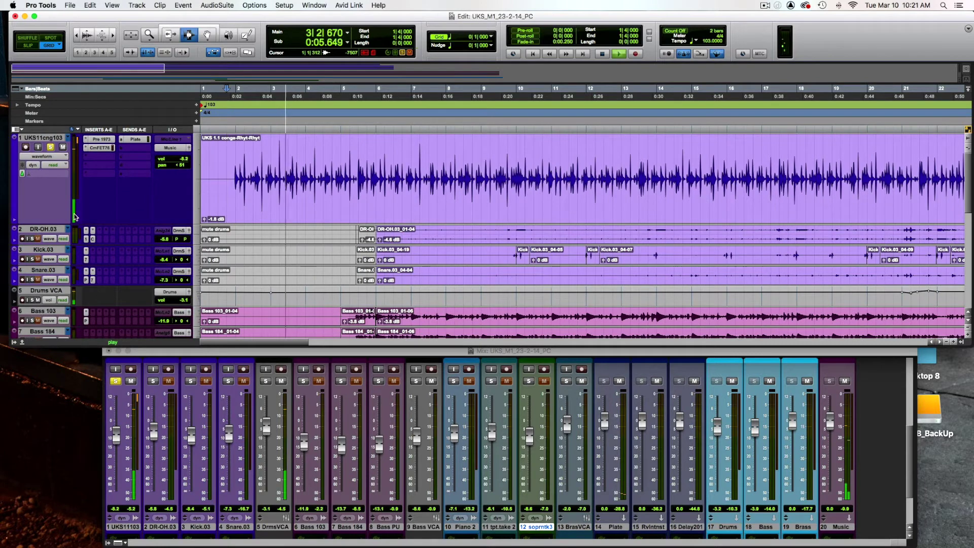
key("space")
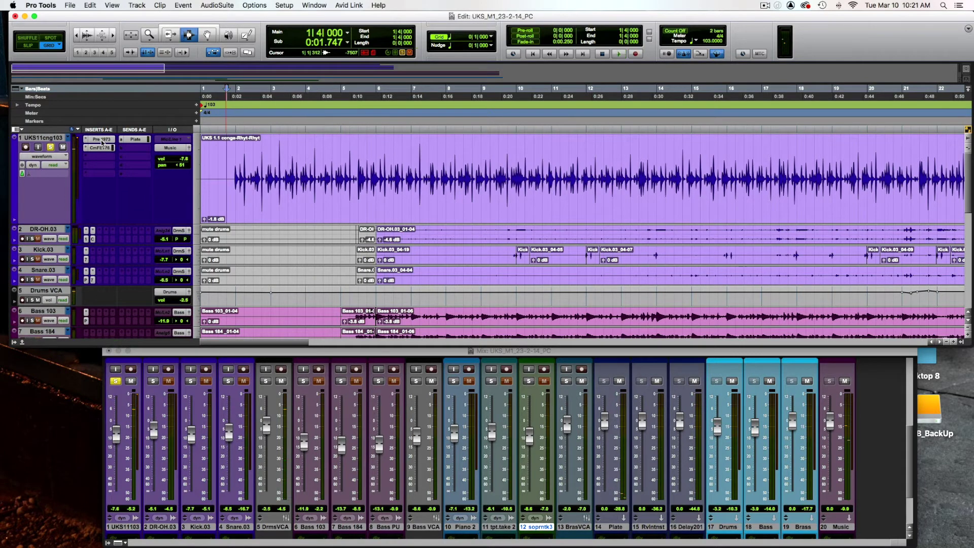
left_click(101, 140)
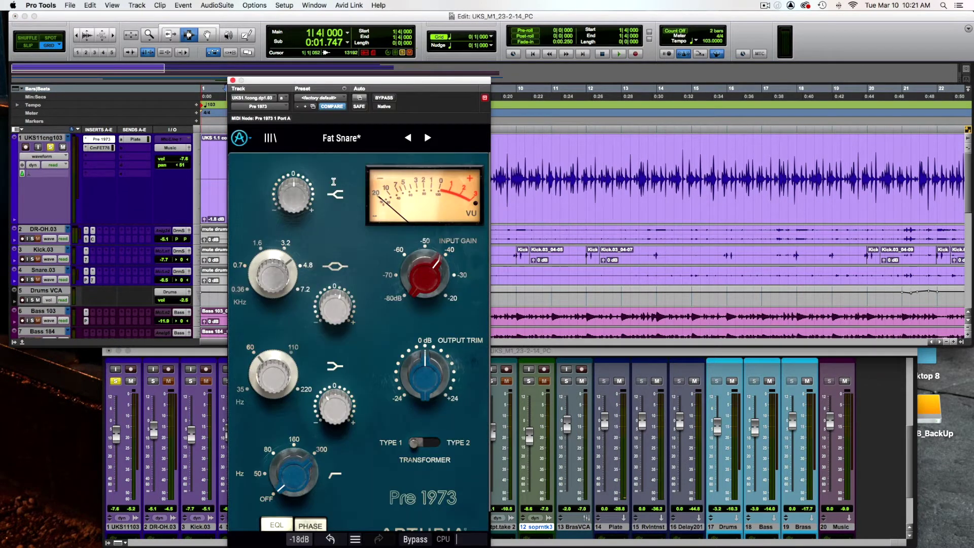
scroll(333, 182, "down", 2)
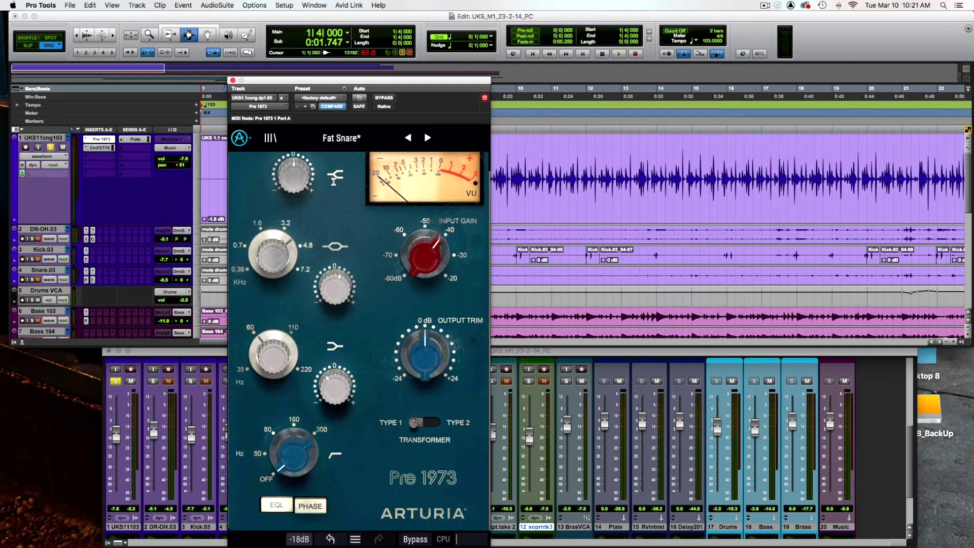
scroll(334, 181, "up", 2)
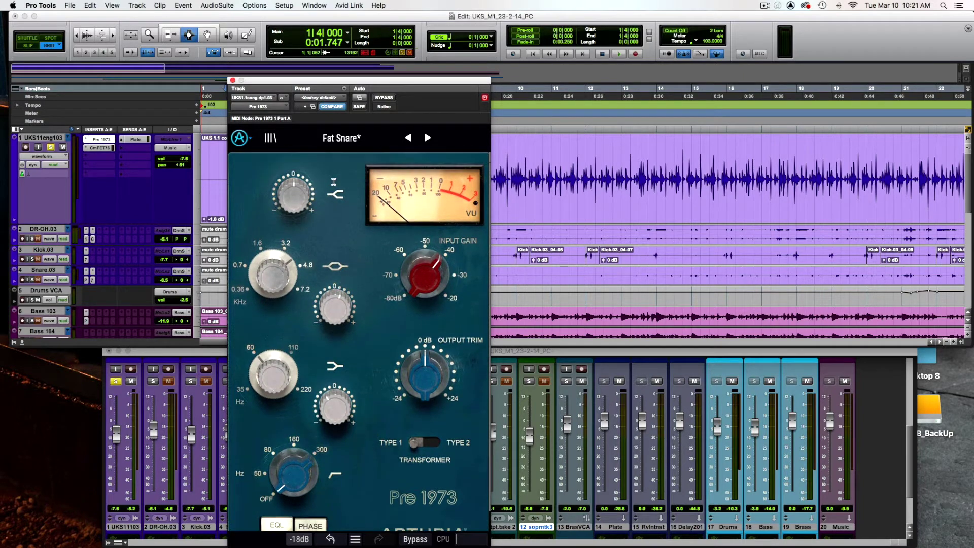
Step: Play the congas while examining the Pre 1973's input gain and EQ frequency settings, and stop playback
mouse_move(440, 265)
key("space")
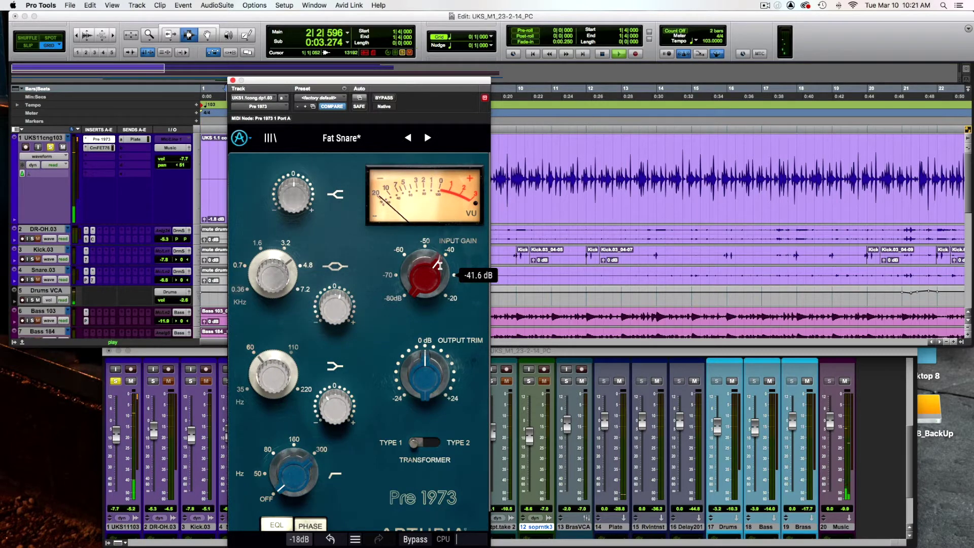
mouse_move(287, 267)
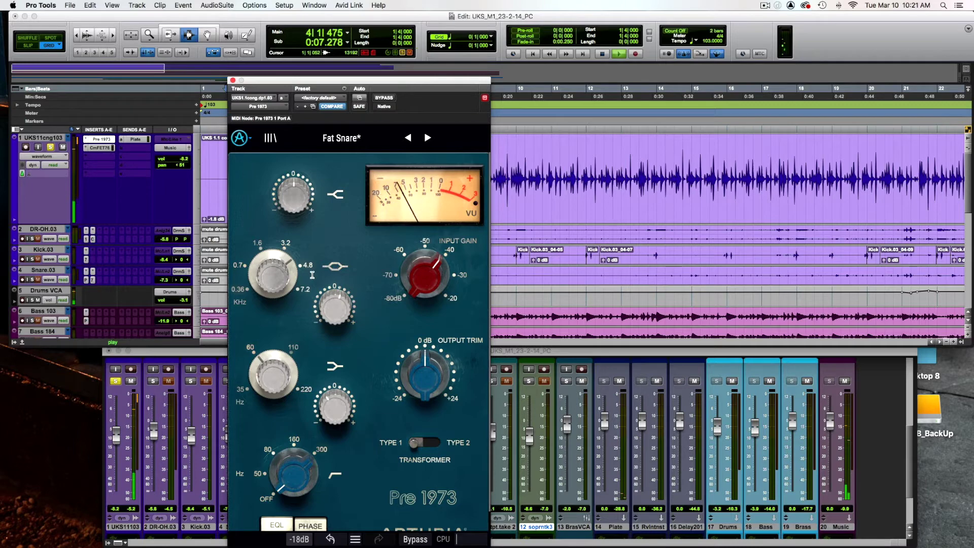
mouse_move(275, 372)
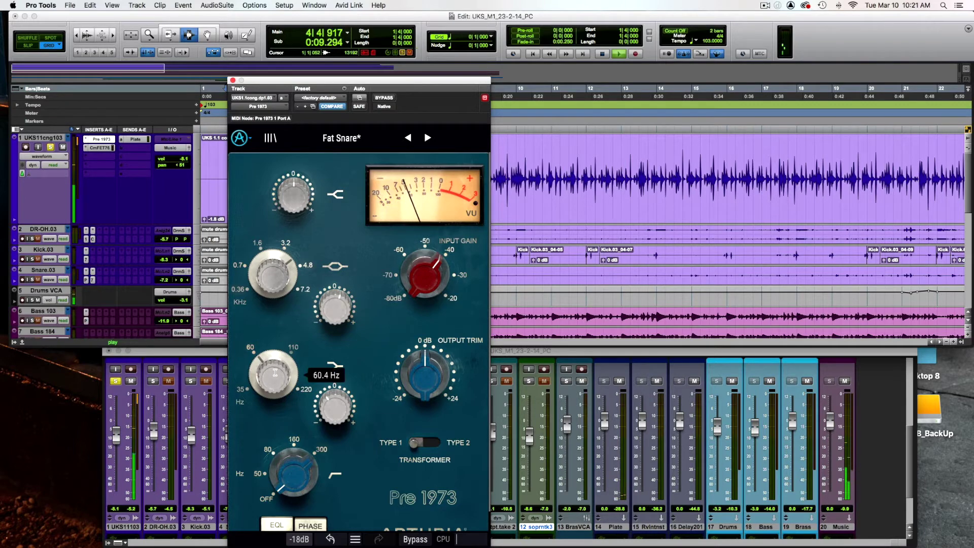
key("space")
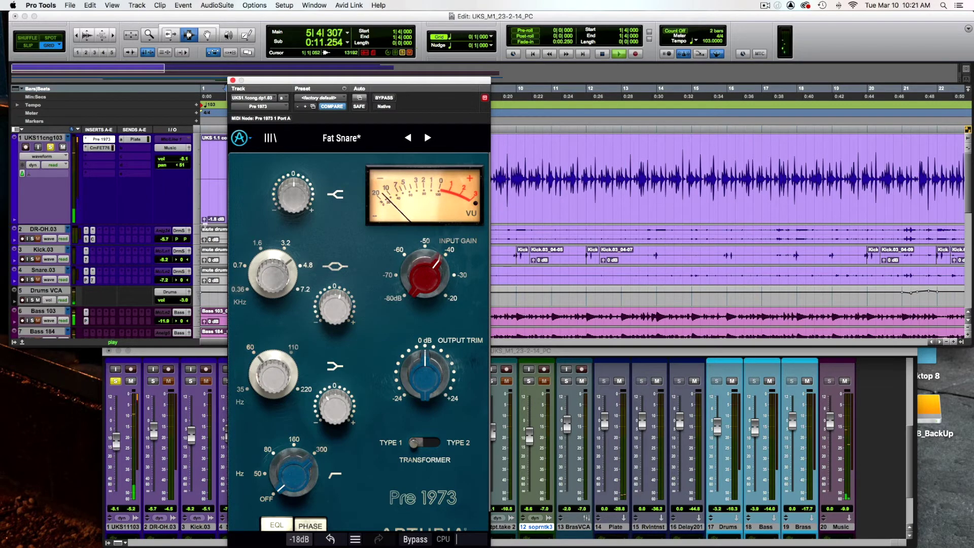
Step: Bypass the congas' Pre 1973 and Comp FET-76, and re-enable them one at a time during playback to compare the sound
left_click(107, 140, "super")
left_click(101, 148, "super")
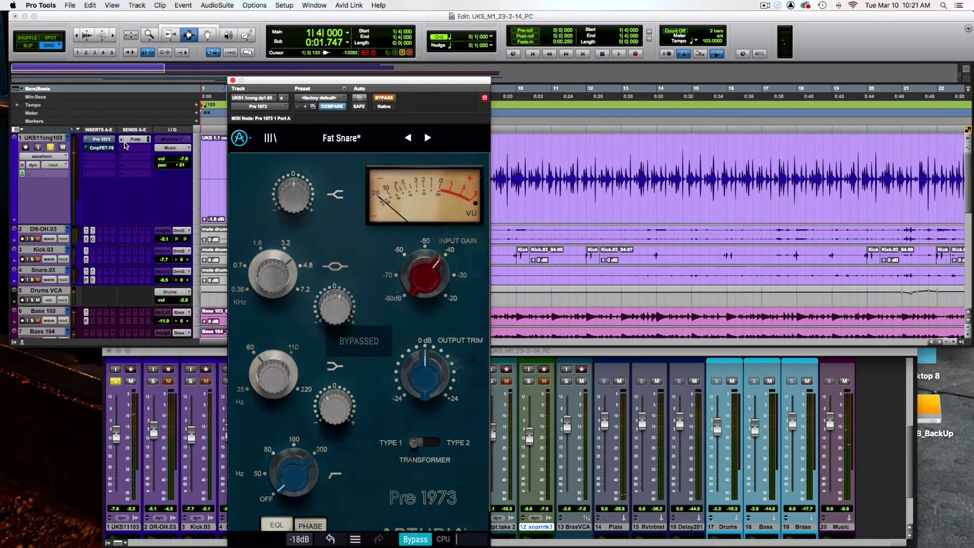
key("space")
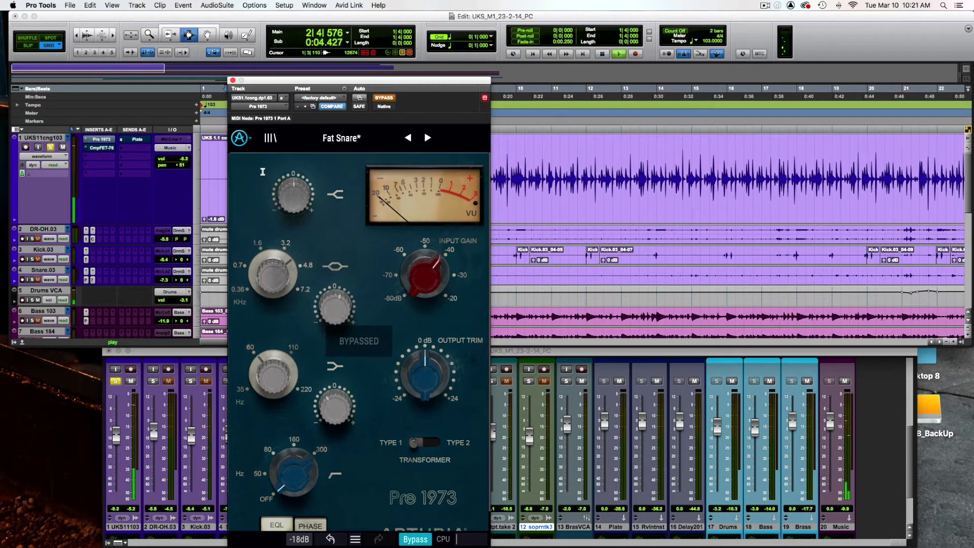
left_click(107, 140, "super")
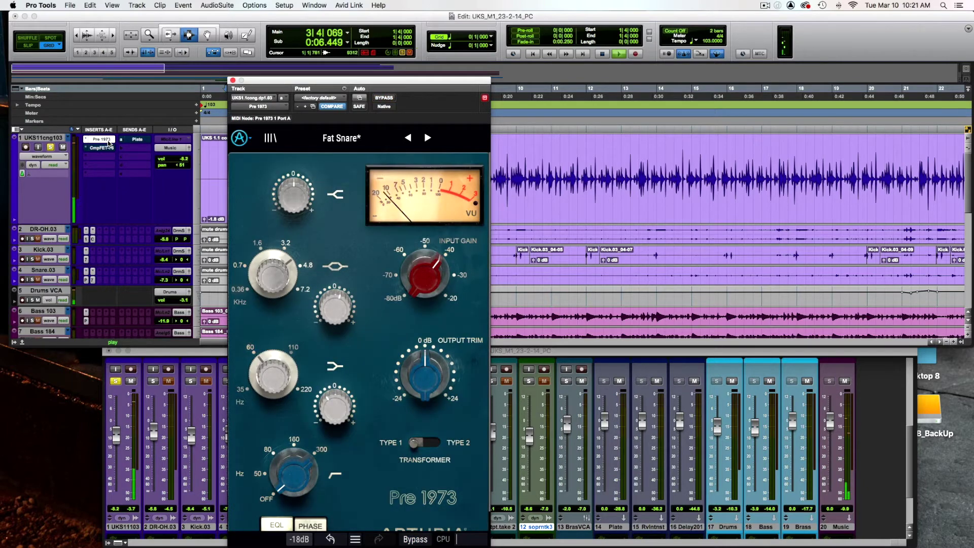
left_click(107, 148, "super")
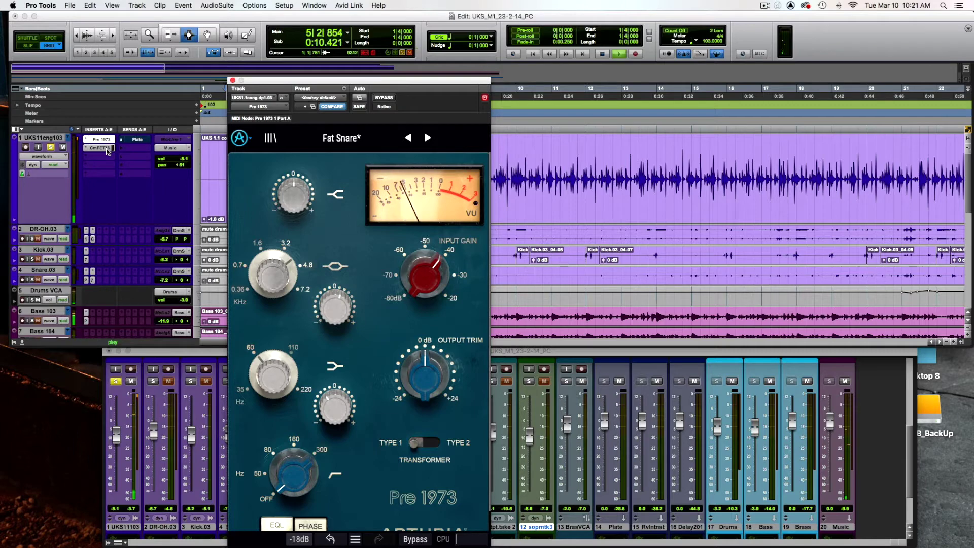
key("space")
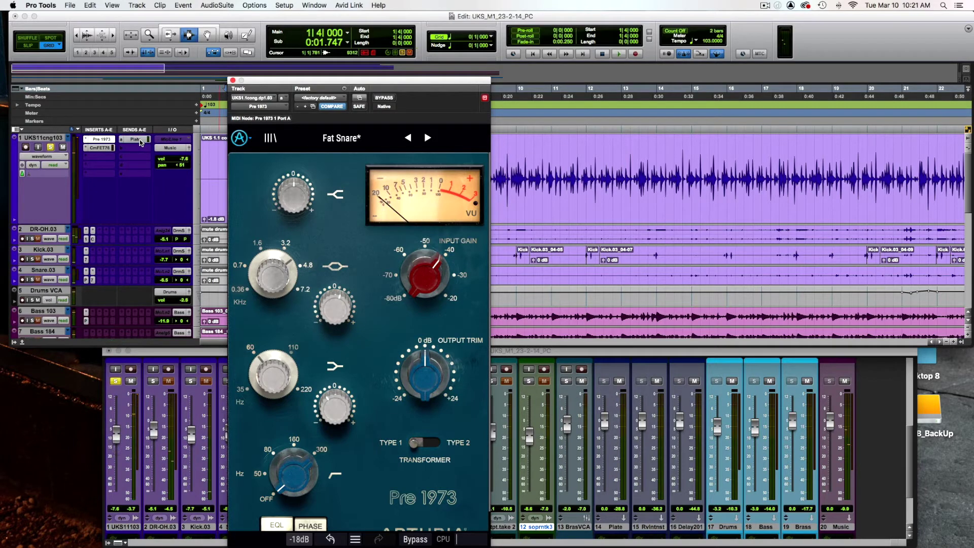
Step: Play the congas and open the Rev PLATE-140 insert on the Plate track to examine the reverb
scroll(146, 152, "down", 15)
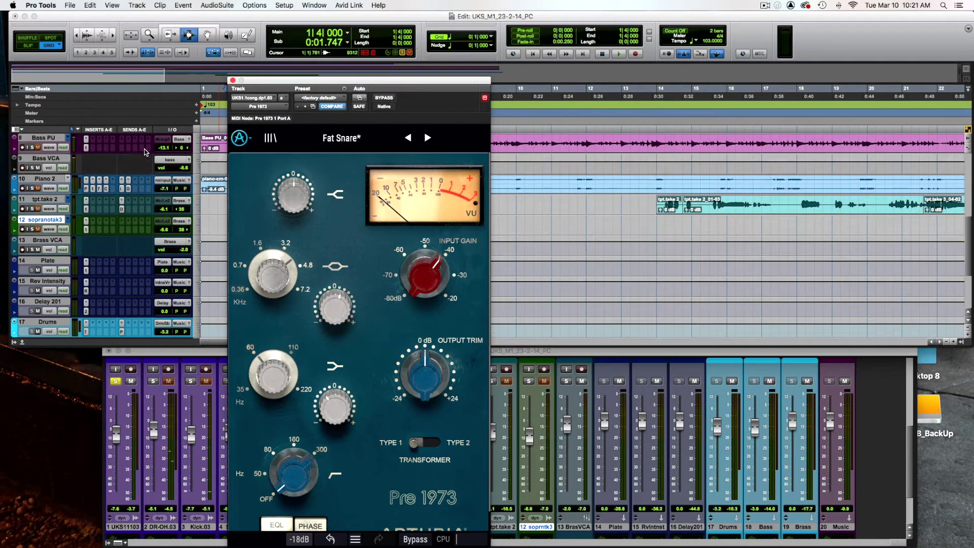
scroll(145, 153, "up", 1)
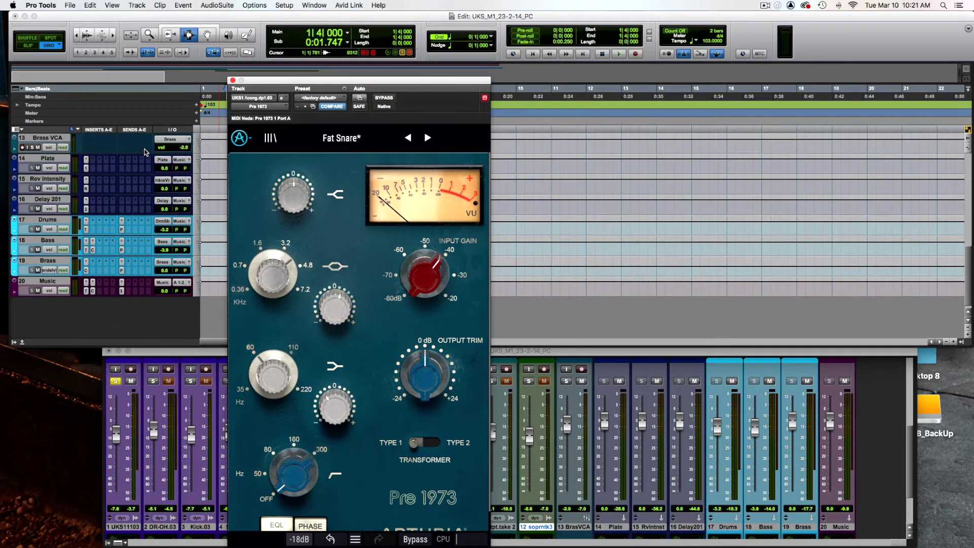
key("space")
left_click(86, 168)
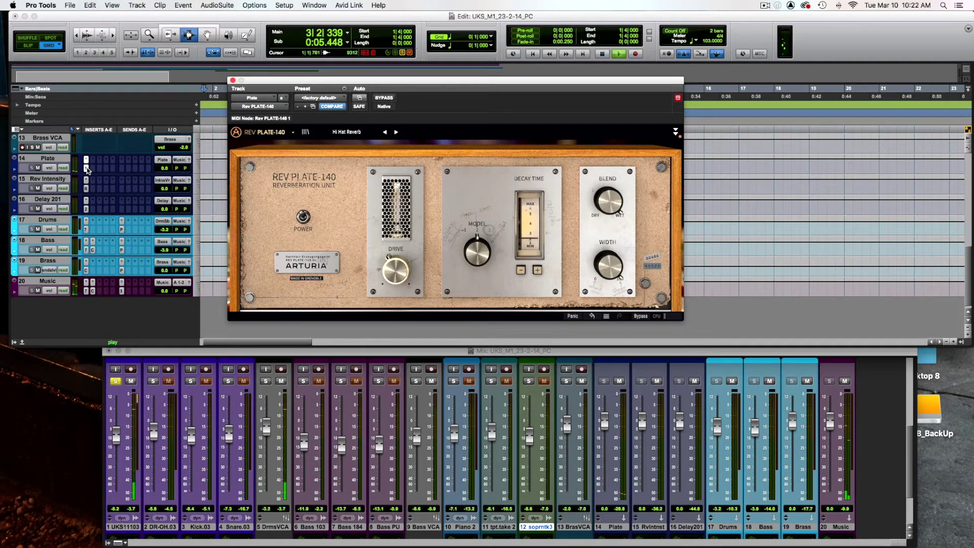
key("space")
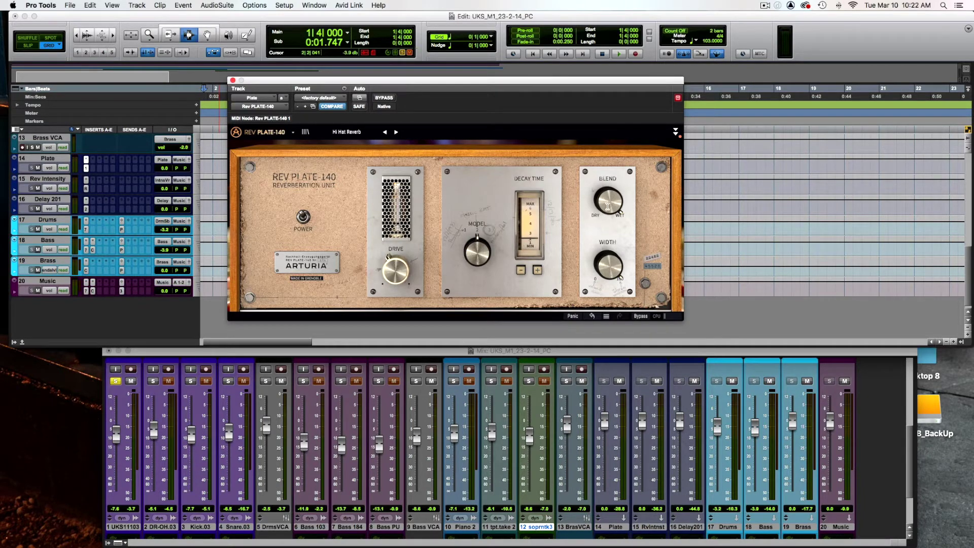
Step: Replay the congas with the plate reverb, return to the conga track and close the Rev PLATE-140 window
mouse_move(607, 267)
key("space")
scroll(152, 193, "up", 10)
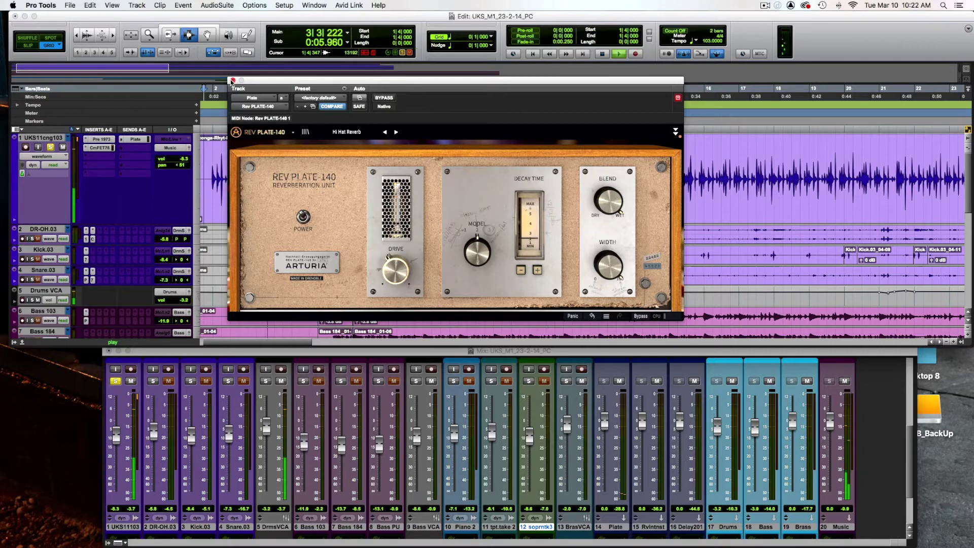
key("super+w")
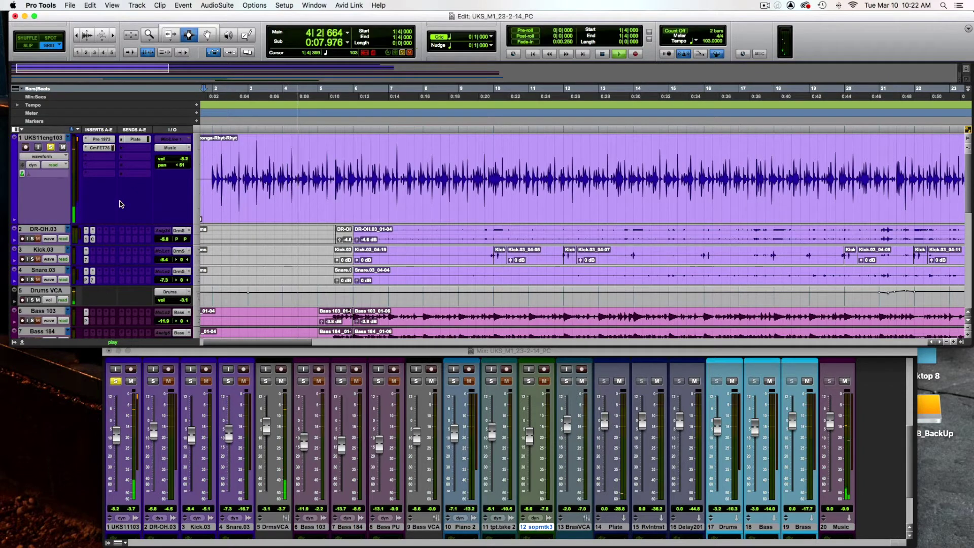
Step: Unsolo the congas, solo the Drums VCA instead and play from 6|1|000
left_click(50, 147)
key("space")
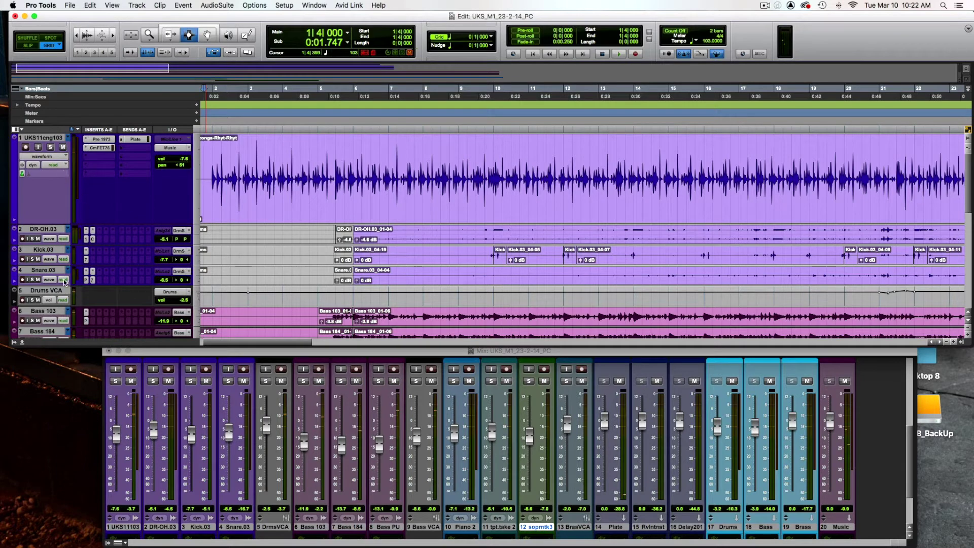
left_click(31, 299)
left_click(352, 262)
key("space")
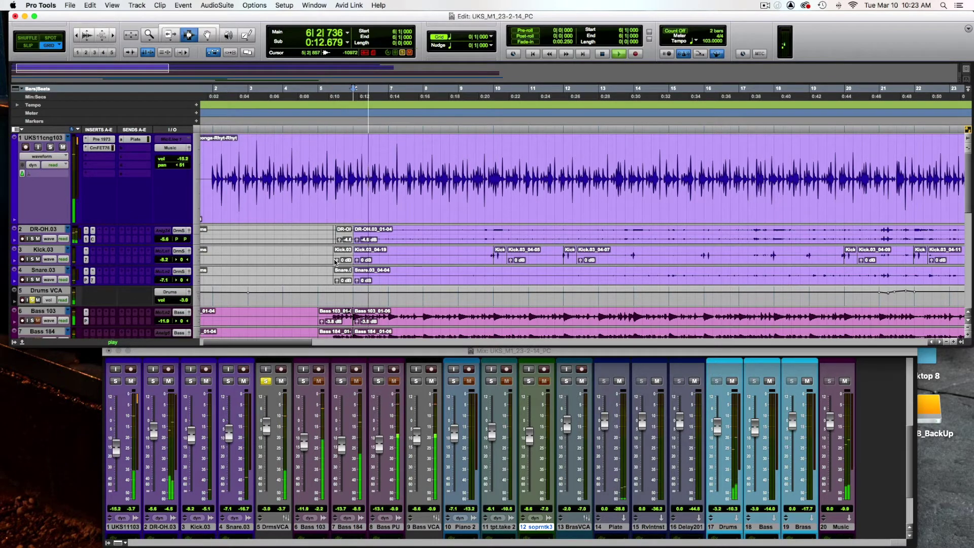
Step: Check the Drums bus's send to Plate and its Comp FET-76 insert during playback, closing each window
scroll(334, 261, "down", 5)
scroll(334, 262, "down", 2)
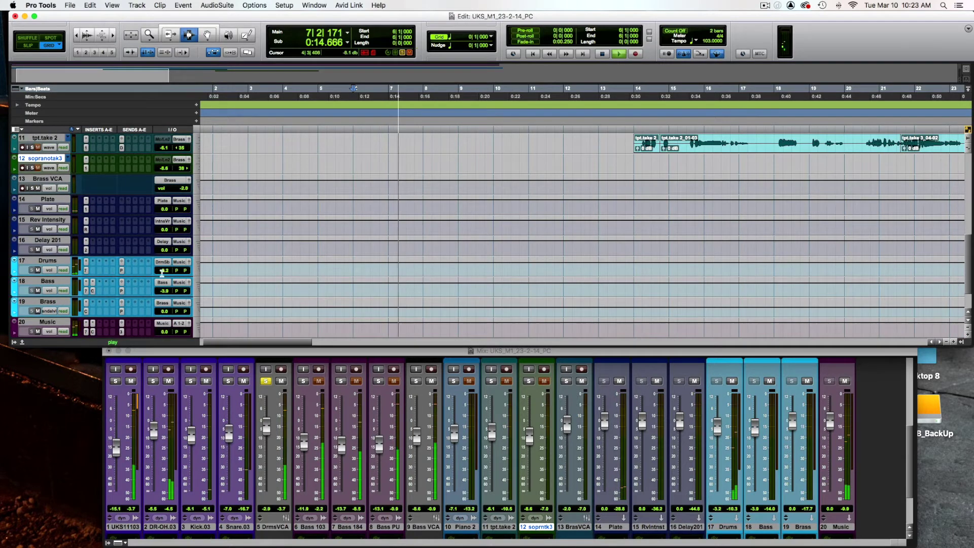
left_click(122, 270)
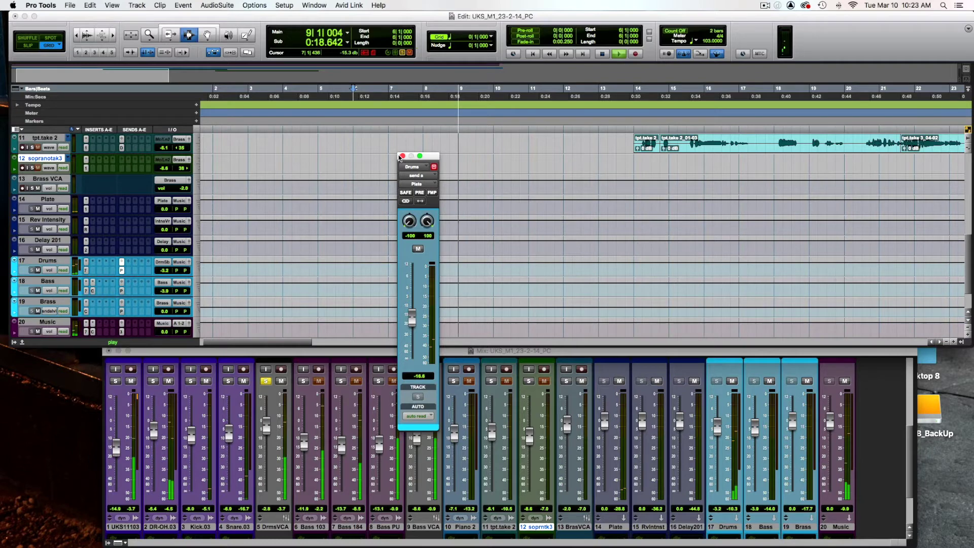
left_click(122, 271)
left_click(86, 271)
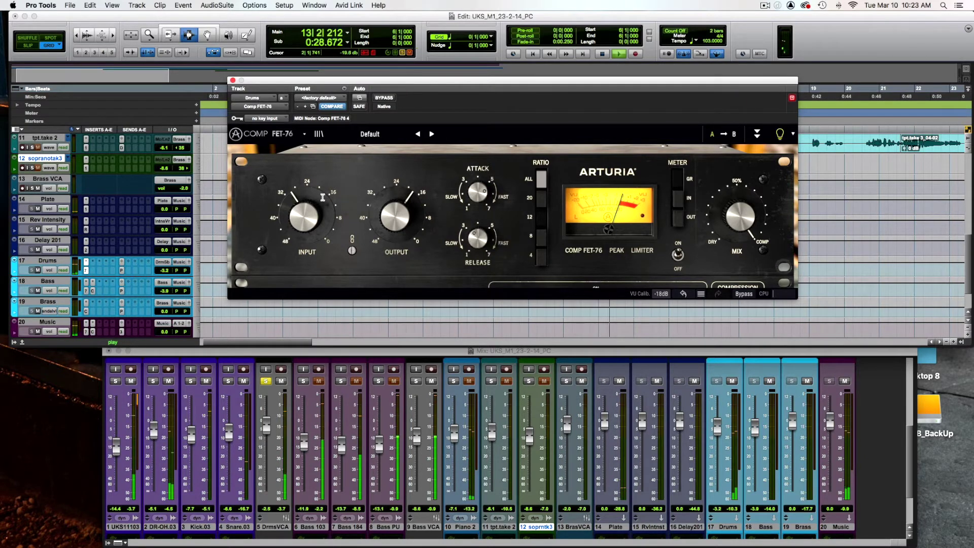
left_click(232, 80)
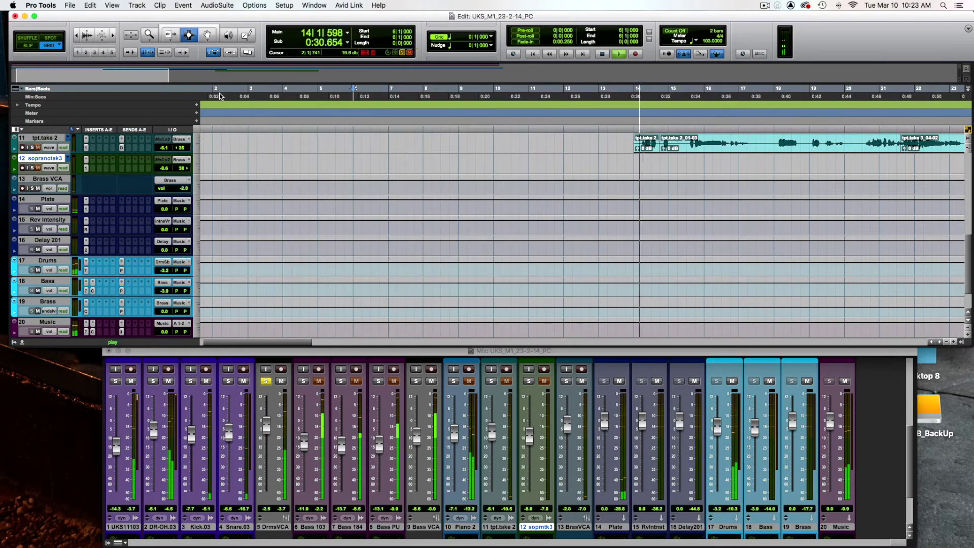
Step: Solo the DR-OH.03 track and open its Pre 1973 insert while the drums play
scroll(159, 217, "up", 15)
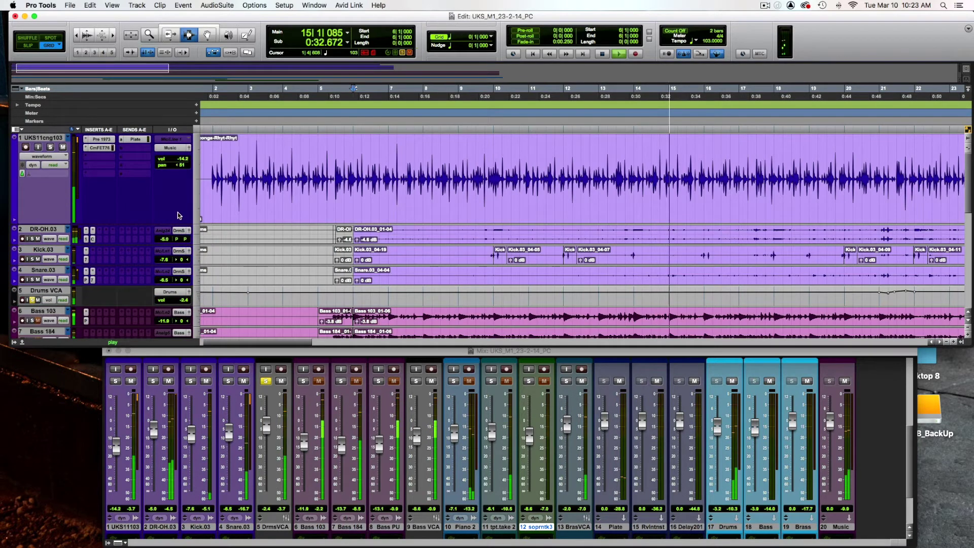
left_click(32, 238)
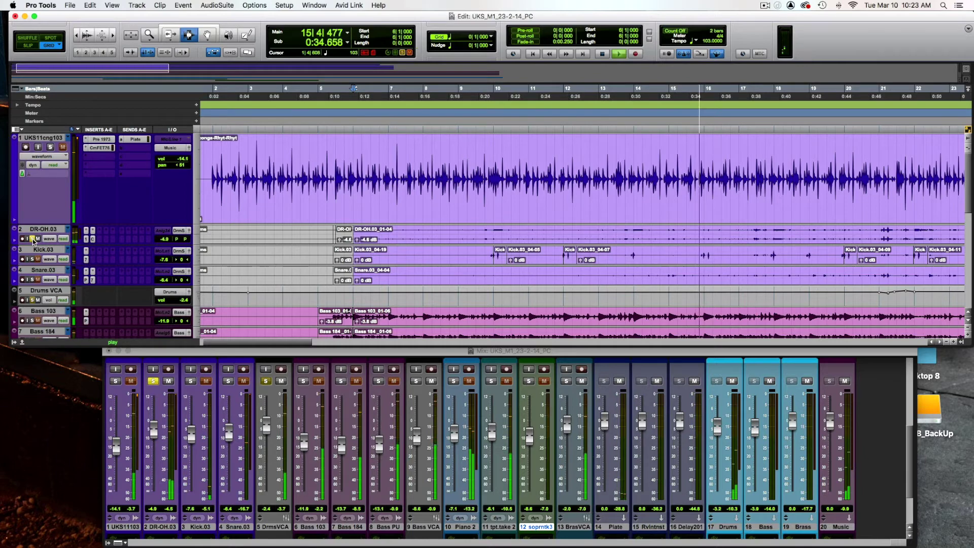
left_click(86, 239)
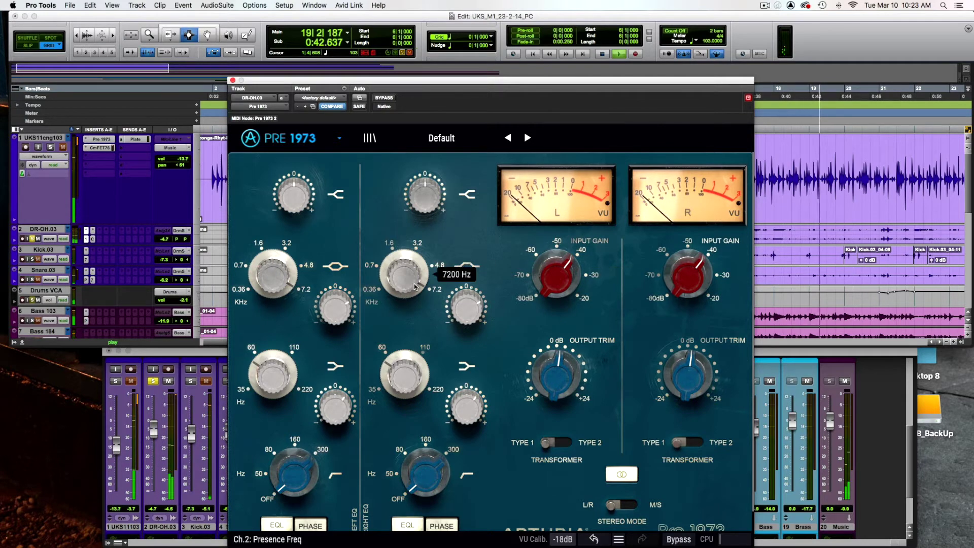
Step: Compare DR-OH.03 with its Pre 1973 bypassed and active, and open its Comp TUBE-STA insert and take it out of bypass
left_click(384, 98)
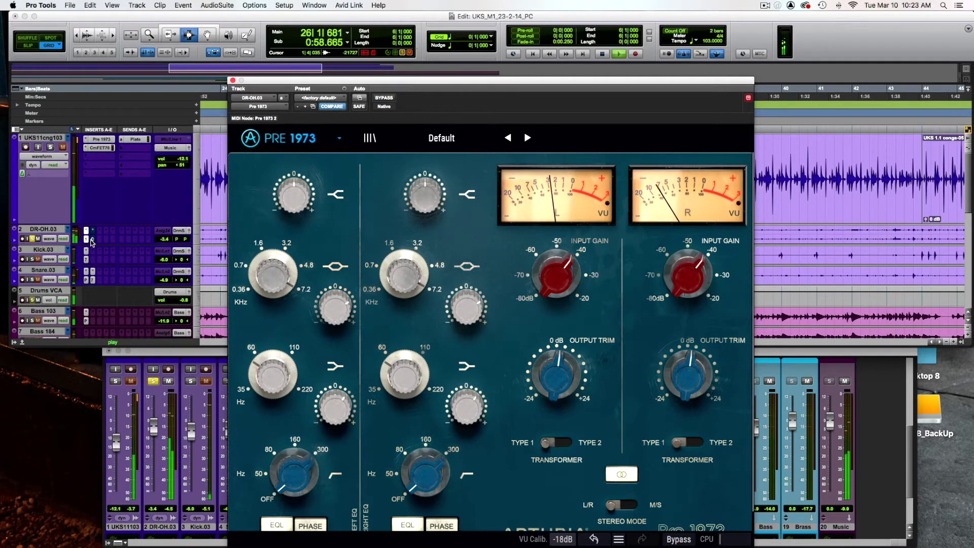
left_click(93, 241)
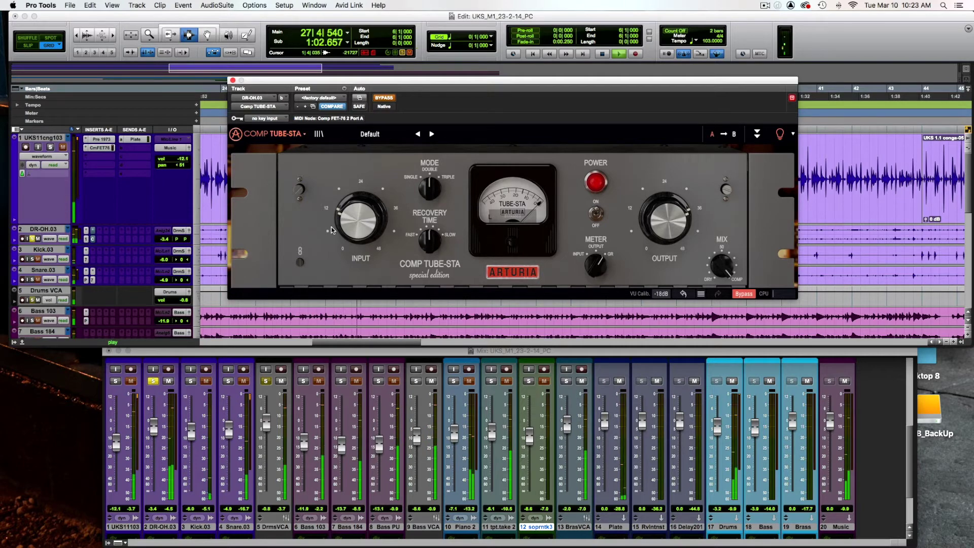
left_click(94, 239, "super")
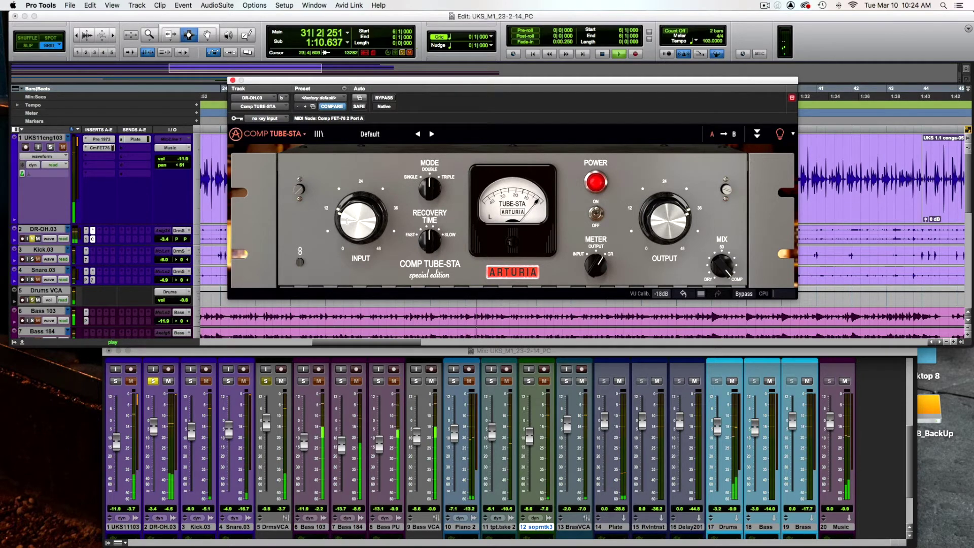
Step: Nudge the input level of Comp TUBE-STA on DR-OH.03, close the plug-in window and stop playback
mouse_move(346, 221)
left_mouse_down()
mouse_move(346, 191)
mouse_move(347, 223)
left_mouse_up()
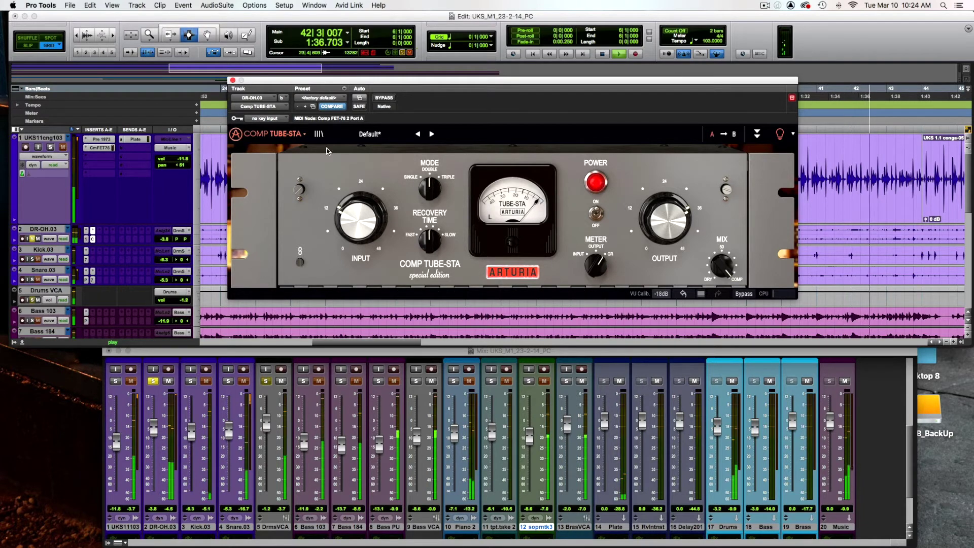
left_click(232, 80)
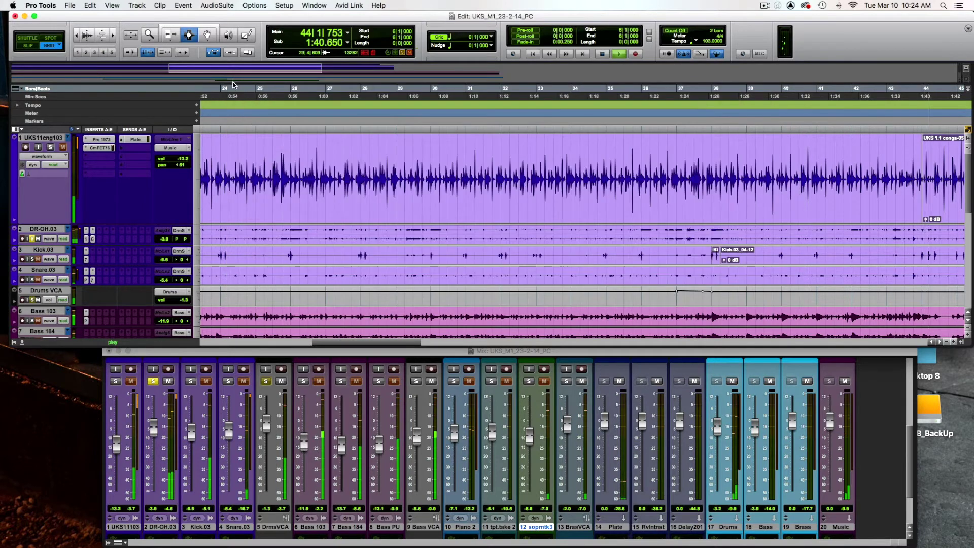
key("space")
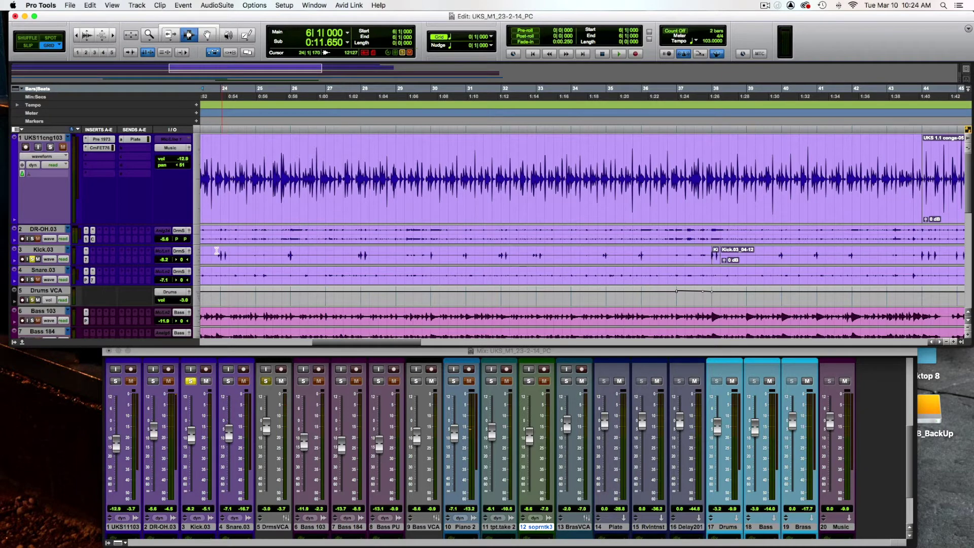
Step: Play the soloed Kick.03 from 24|1|000 and compare it with its Pre V76 insert bypassed and active
left_click(217, 251)
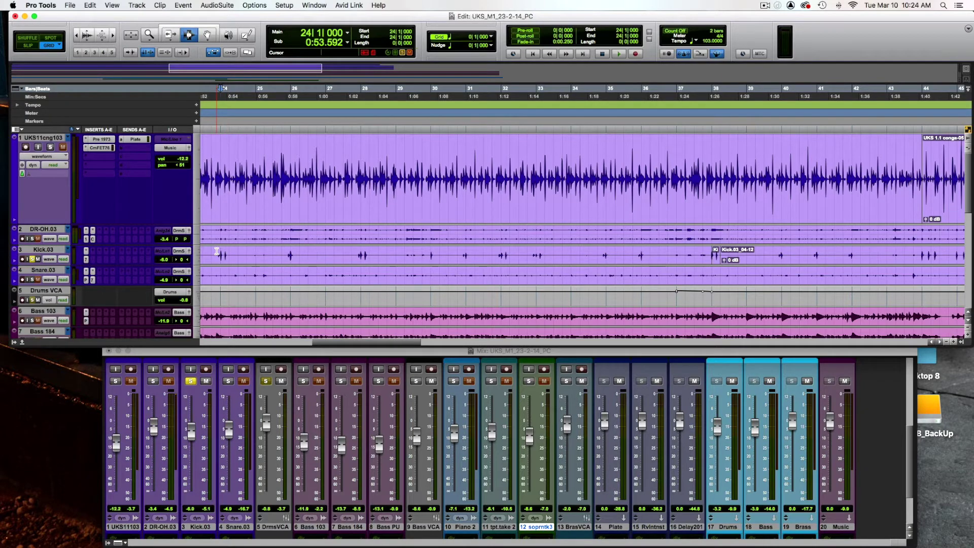
key("space")
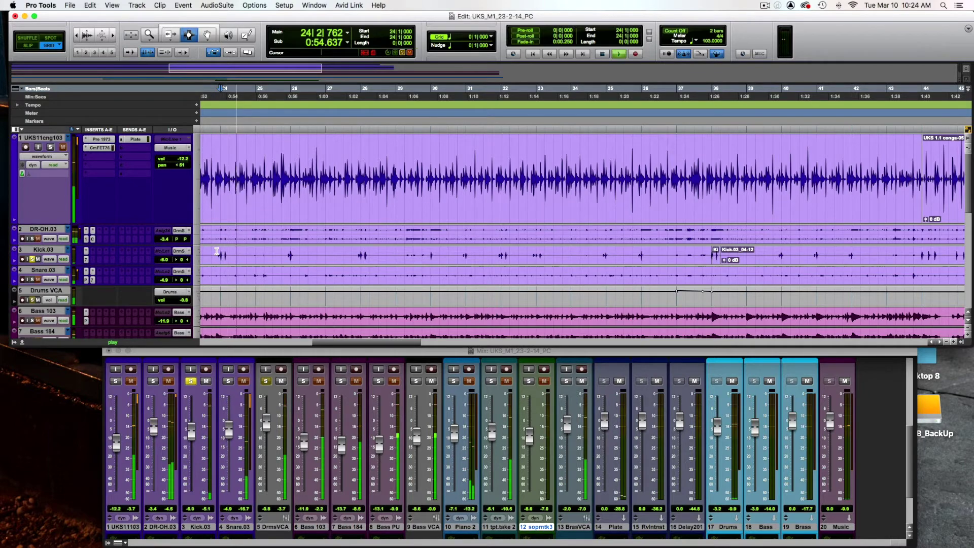
left_click(86, 259)
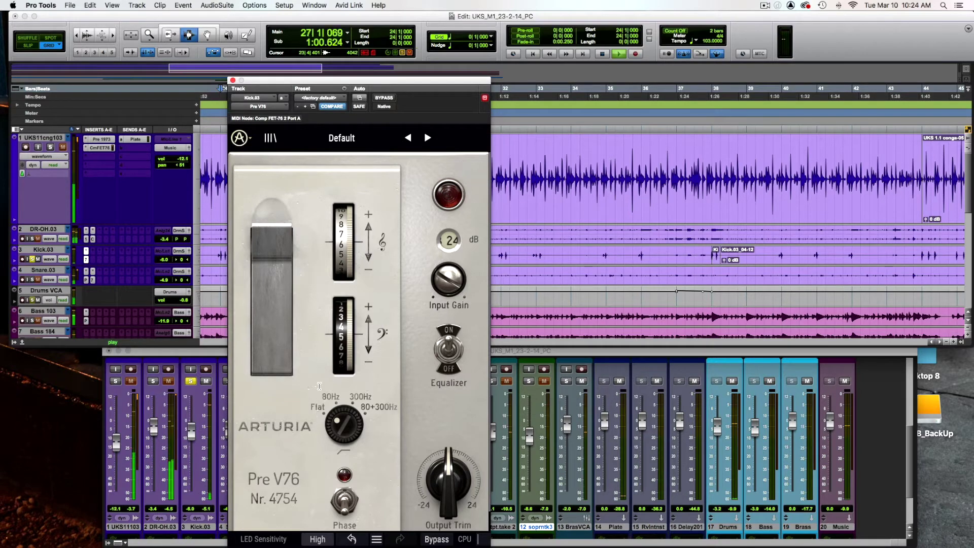
mouse_move(345, 330)
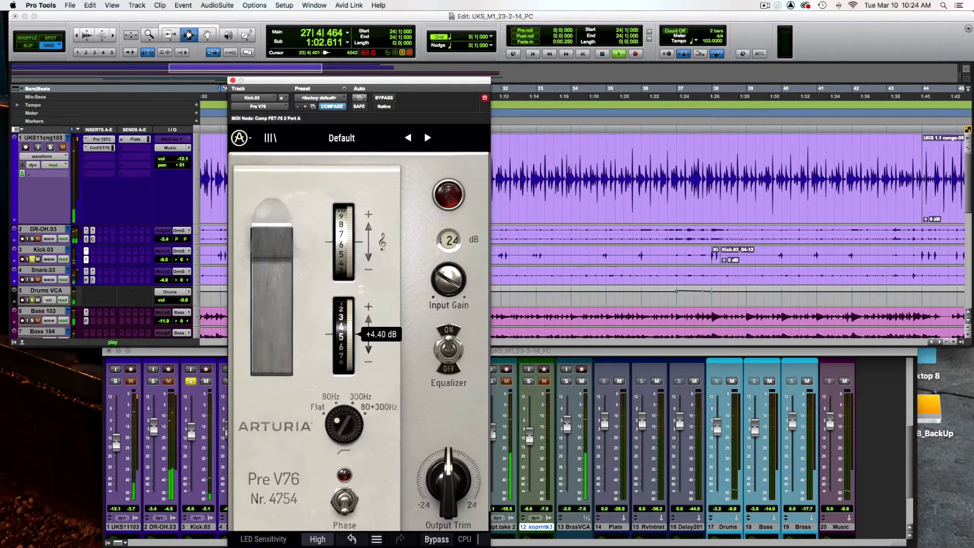
left_click(384, 98)
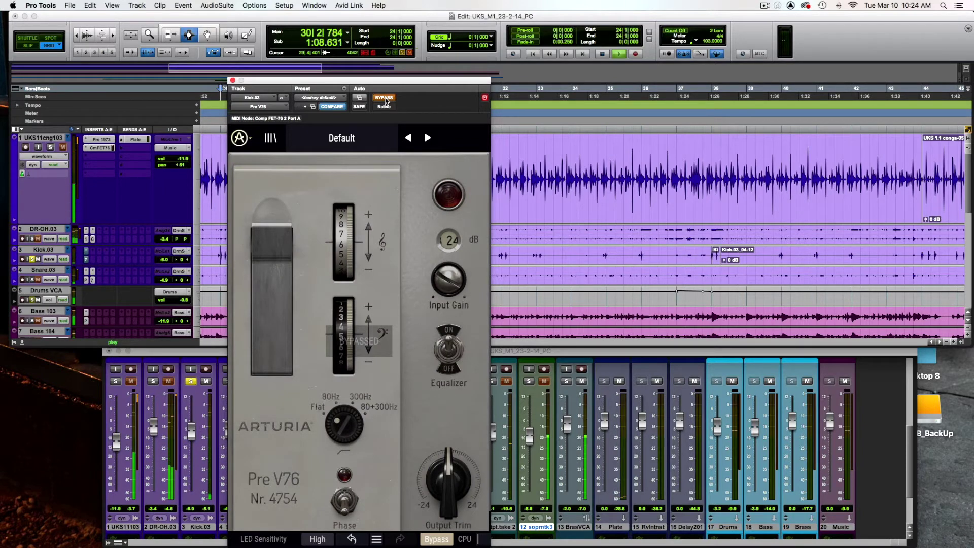
left_click(385, 99)
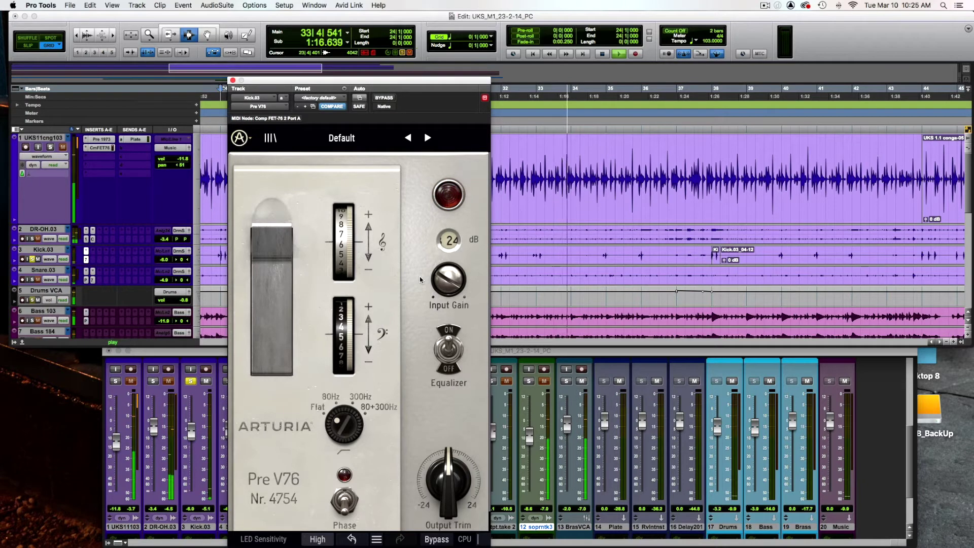
Step: Stop playback, switch the solo from Kick.03 to Snare.03 and play again from 24|1|000
key("space")
left_click(33, 259)
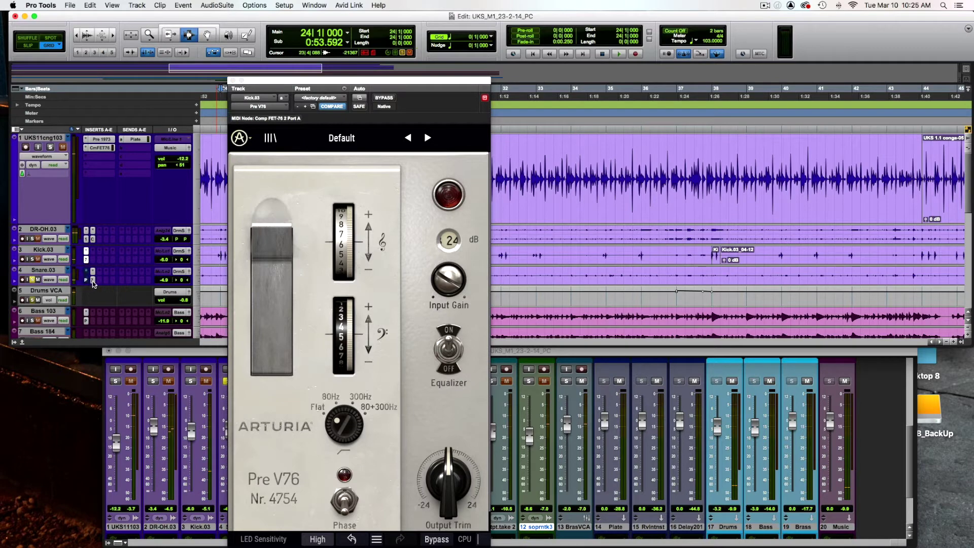
key("space")
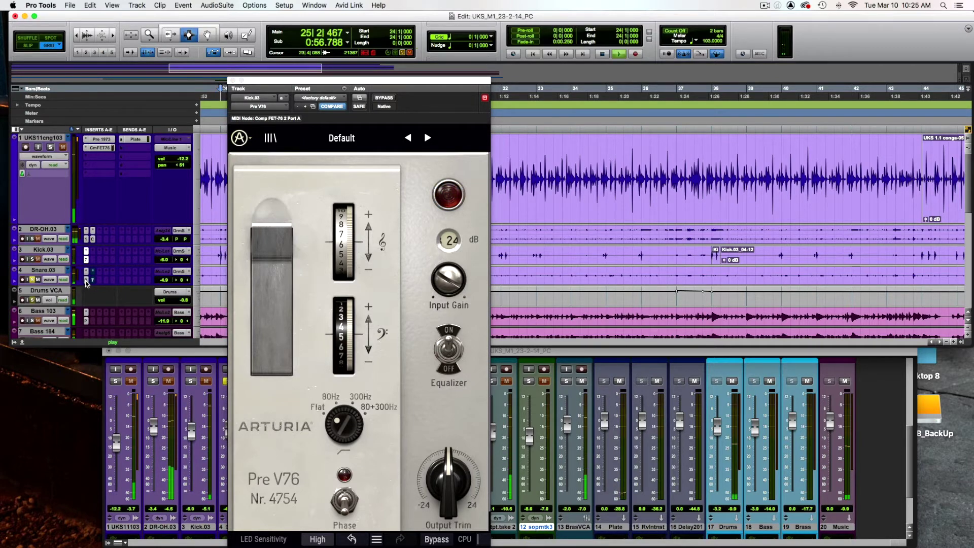
Step: Open the Pre TridA insert on Snare.03 and examine its EQ bands and input gain during playback
left_click(86, 280)
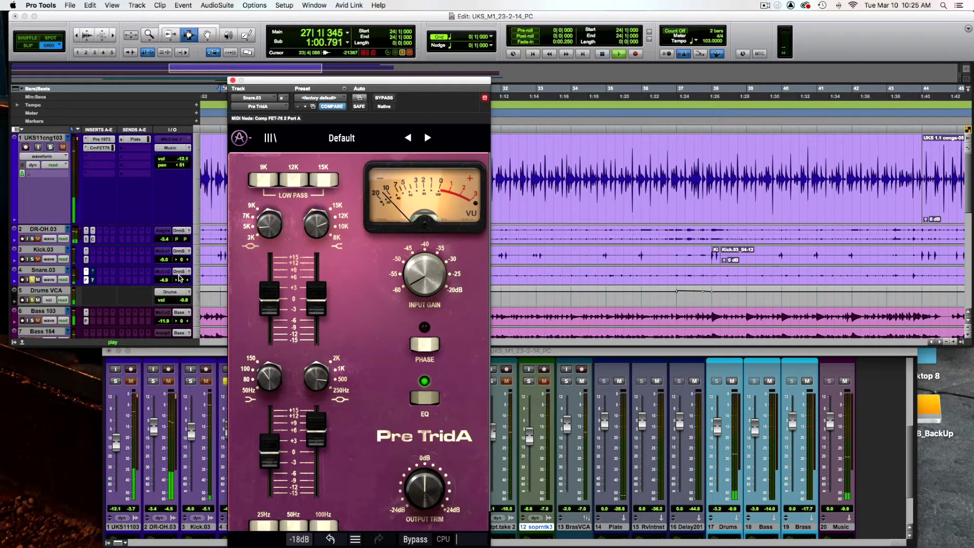
mouse_move(268, 229)
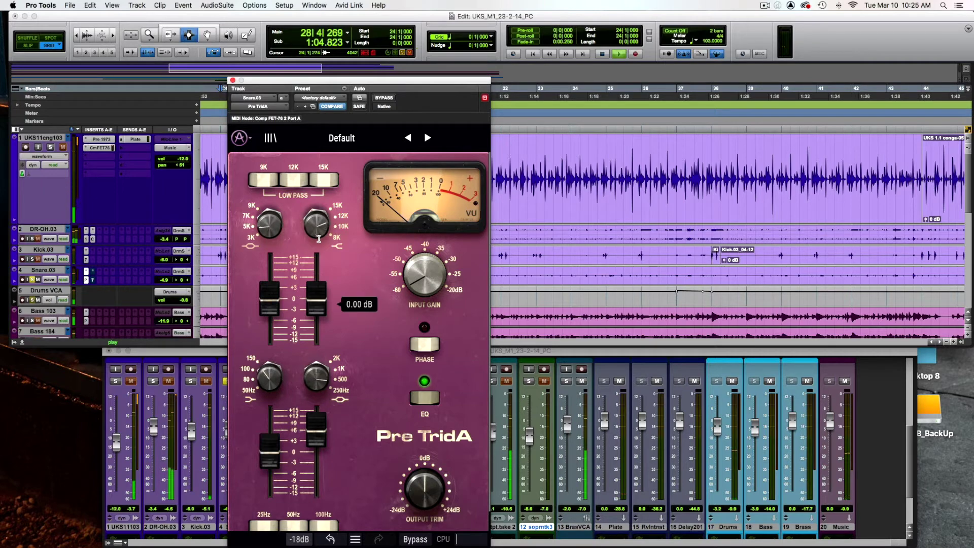
mouse_move(318, 231)
mouse_move(317, 436)
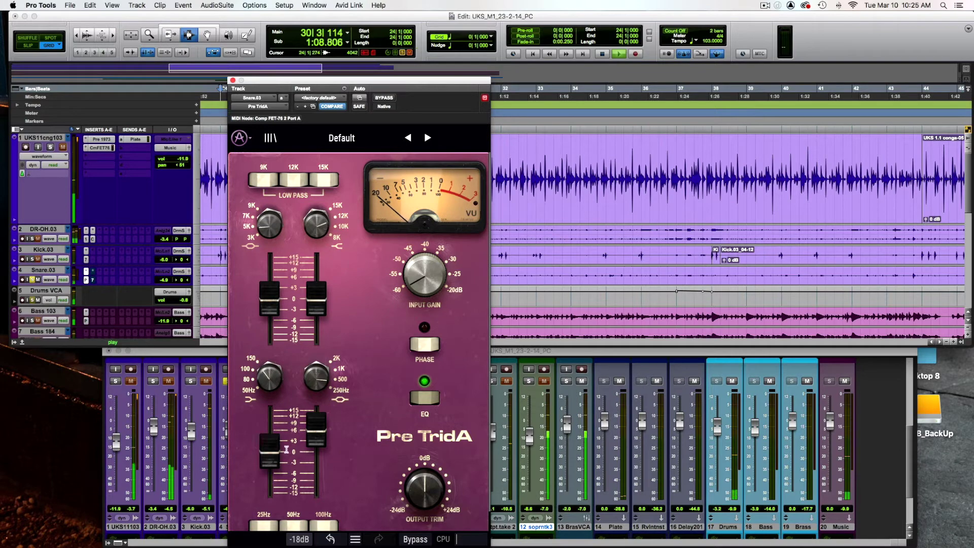
mouse_move(276, 452)
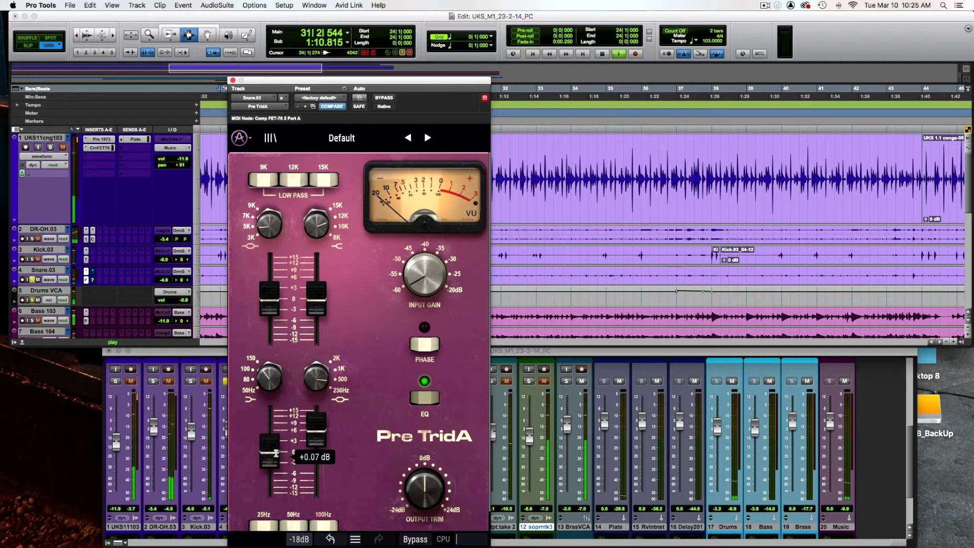
mouse_move(420, 286)
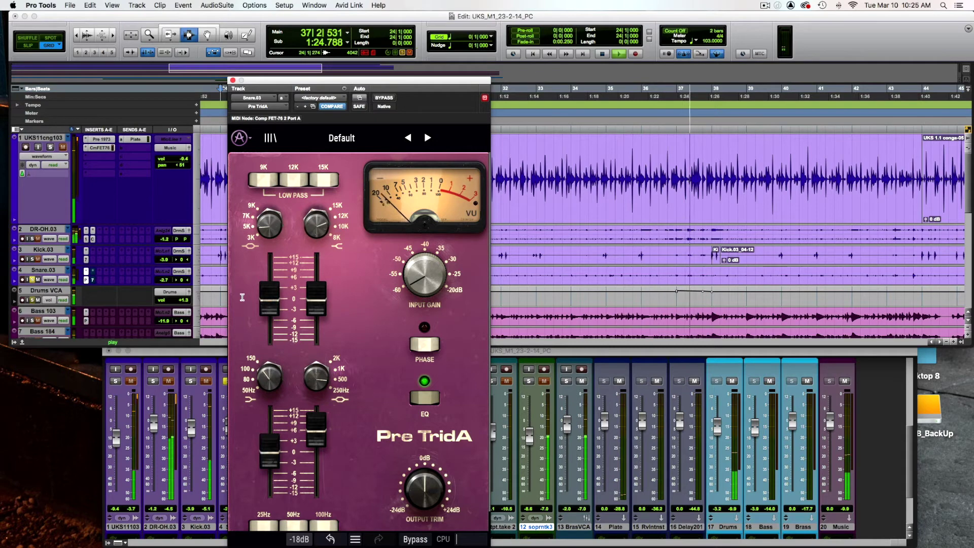
Step: View the Comp FET-76 insert on Snare.03, close its window and unsolo the snare track
left_click(92, 280)
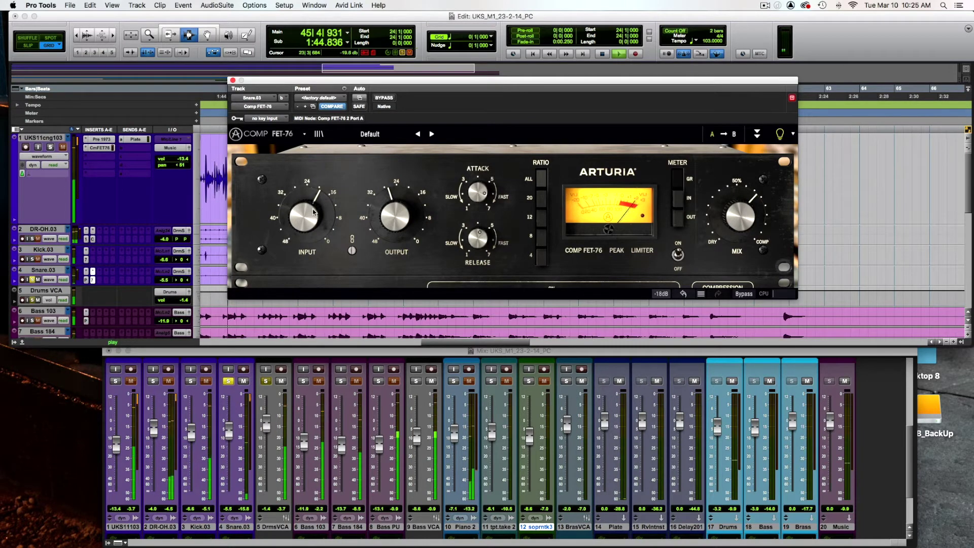
left_click(232, 80)
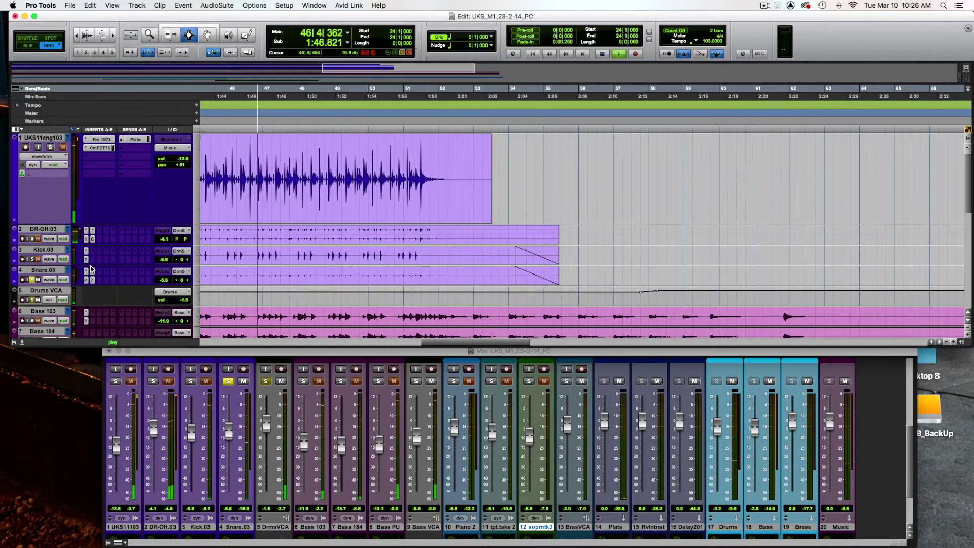
left_click(32, 280)
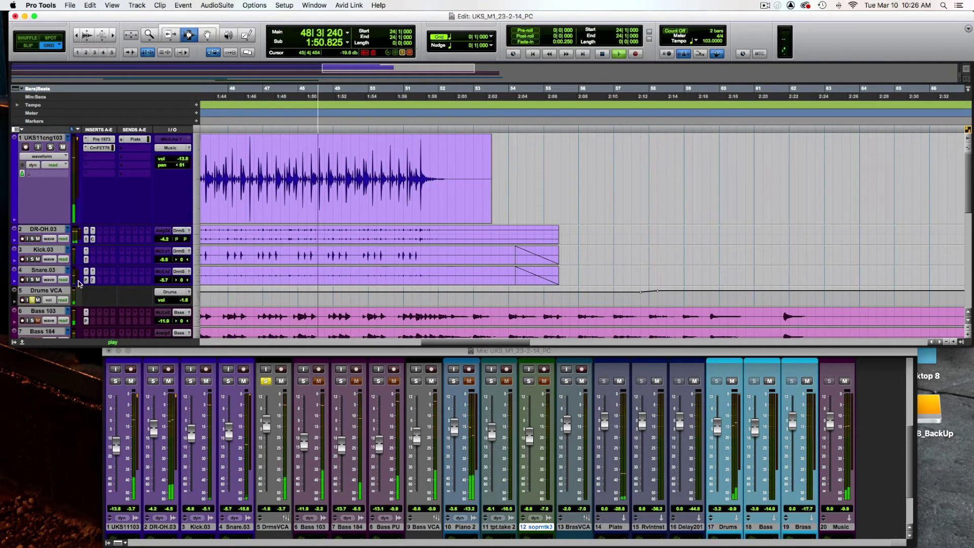
Step: Audition the complete drum group through the soloed Drums VCA from 42|4|000, restarting the playback once
scroll(78, 281, "left", 5)
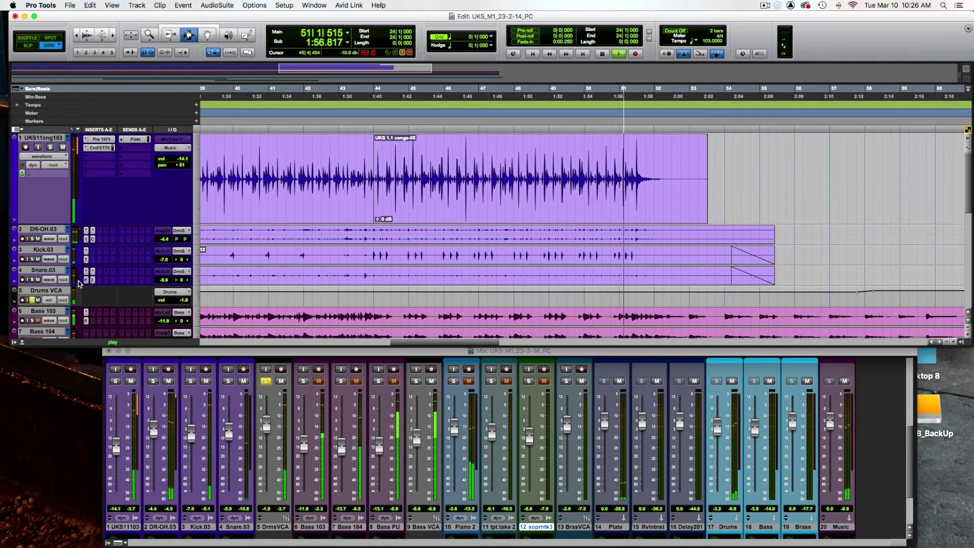
key("space")
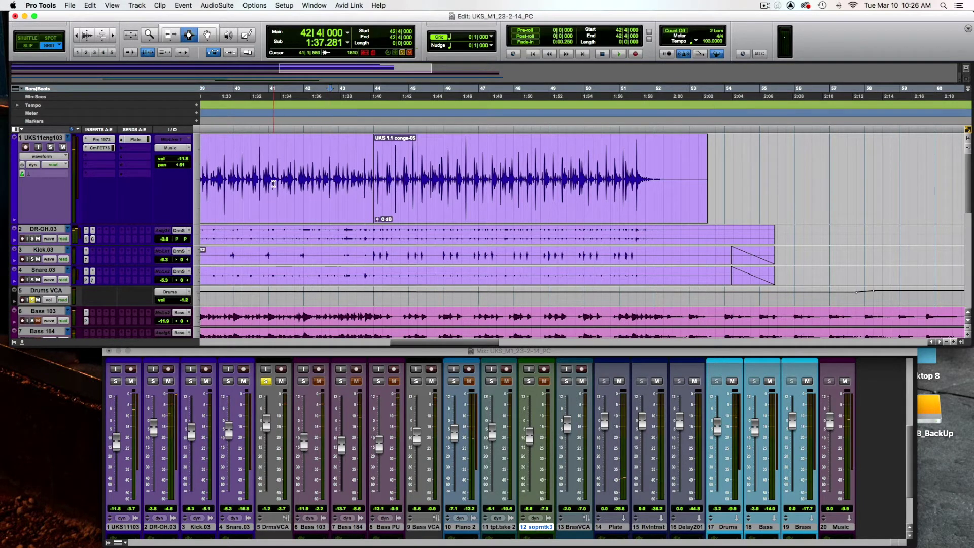
key("space")
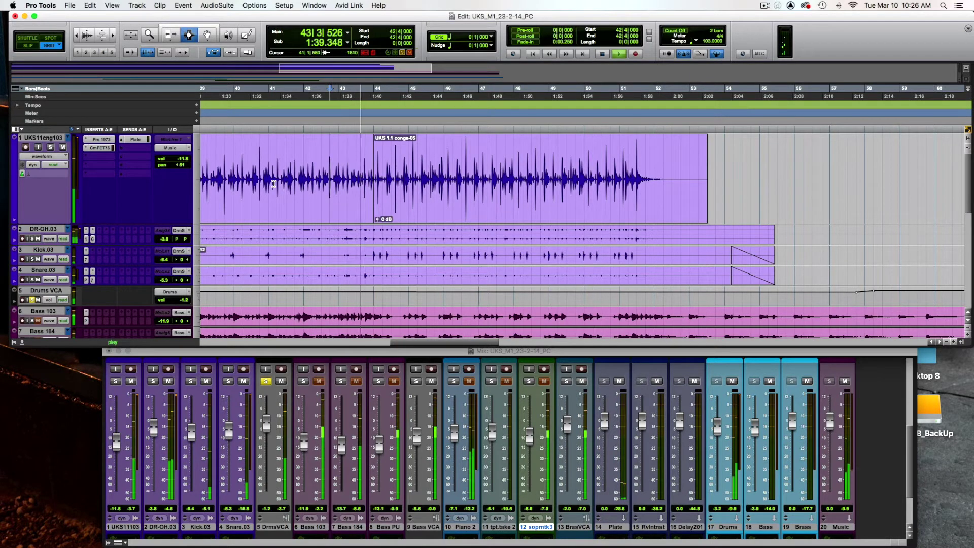
key("space")
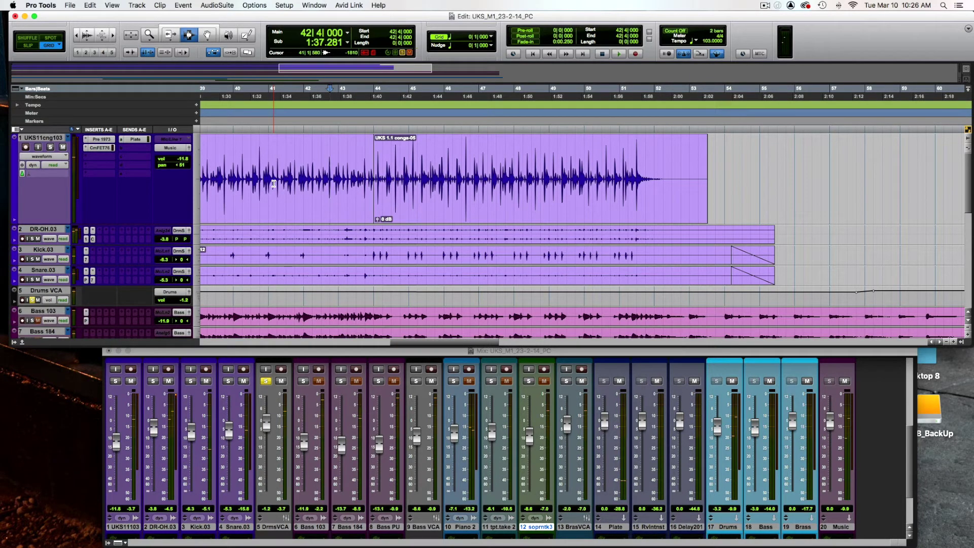
key("space")
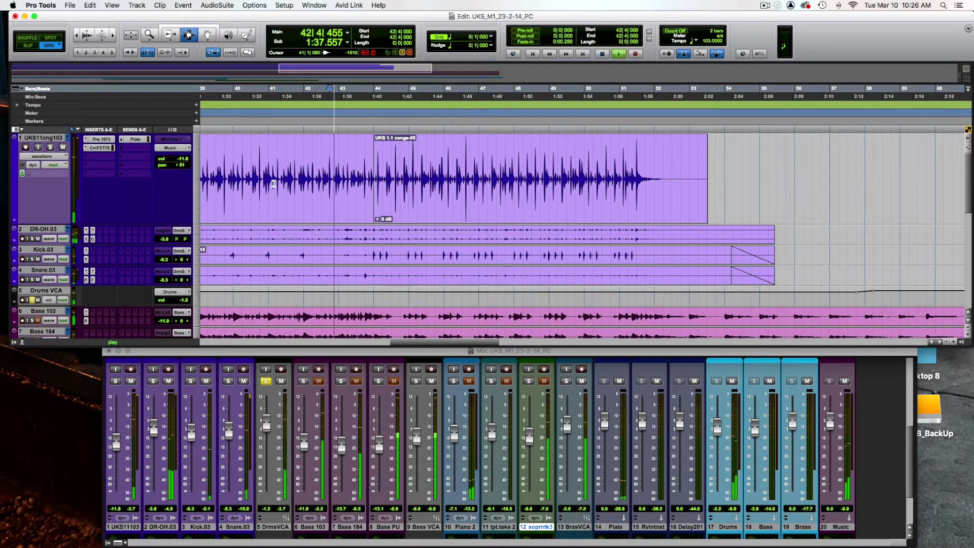
Step: Stop playback and solo the Bass VCA instead of the Drums VCA
key("space")
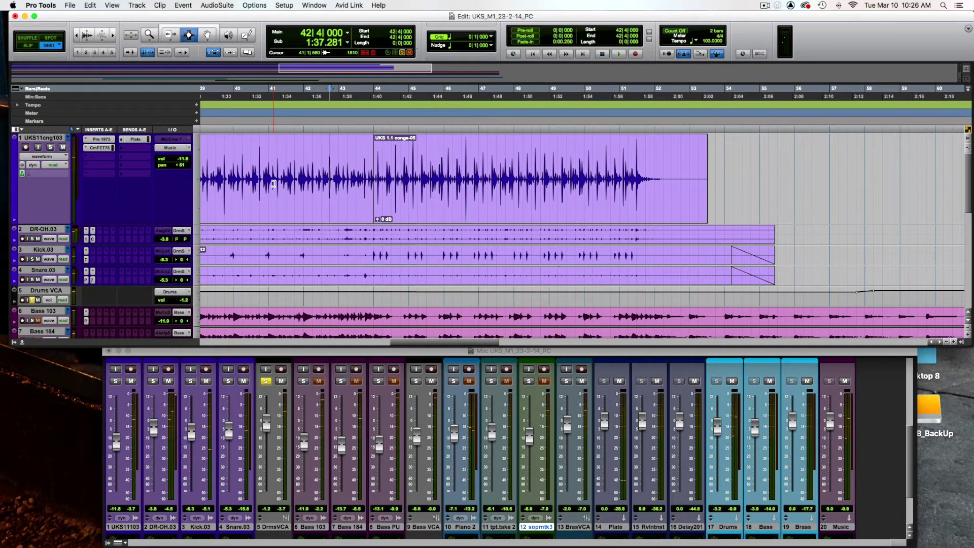
scroll(30, 299, "down", 5)
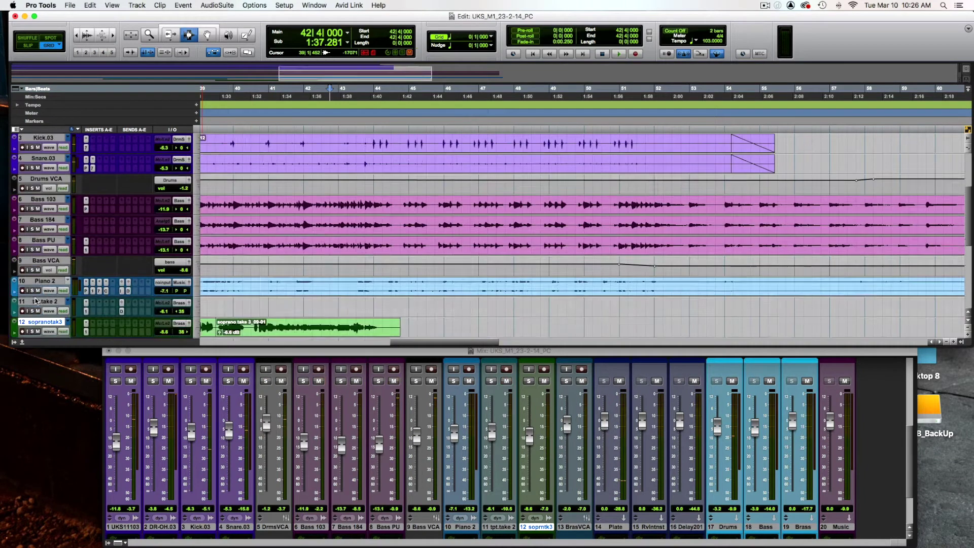
left_click(32, 229)
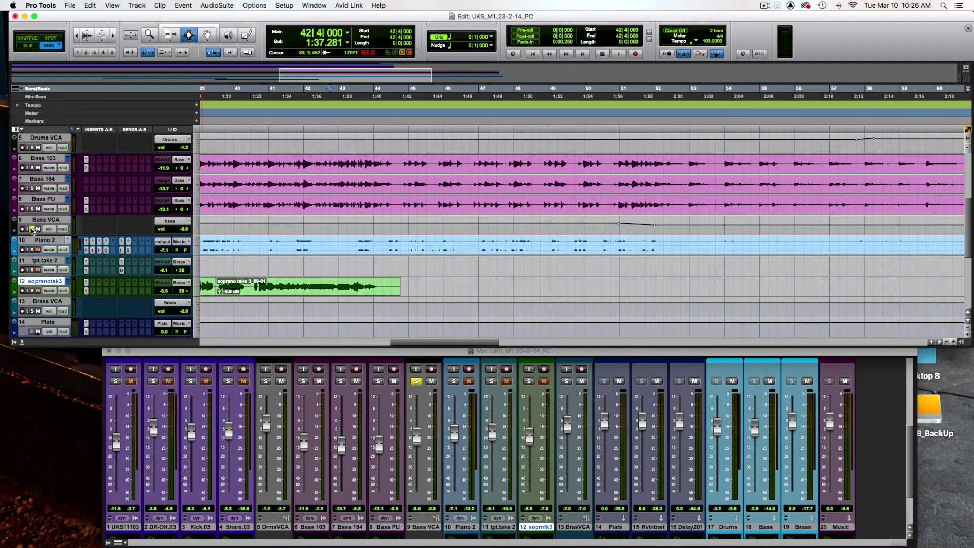
Step: Check the Bass bus's send to Plate and its Pre V76 and Comp TUBE-STA inserts, closing the windows
scroll(116, 243, "down", 7)
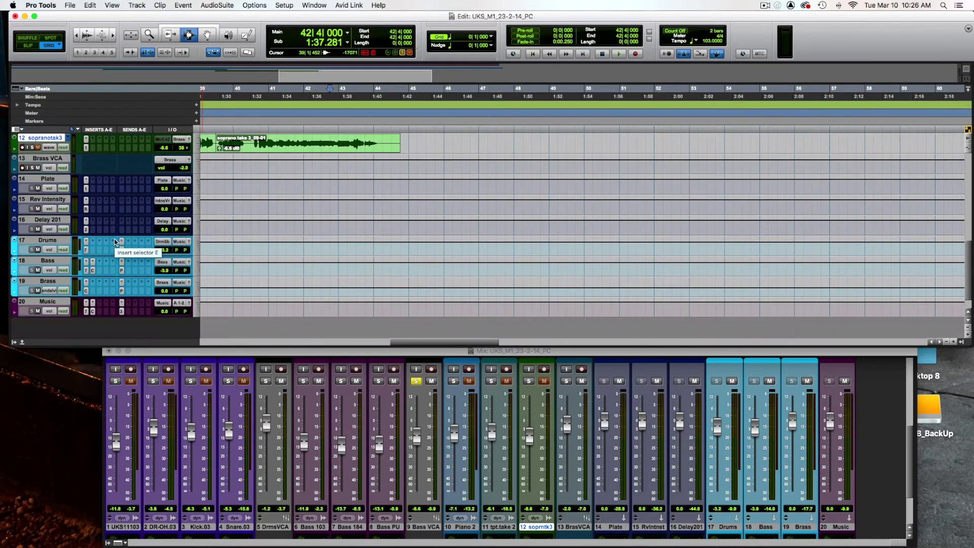
left_click(120, 270)
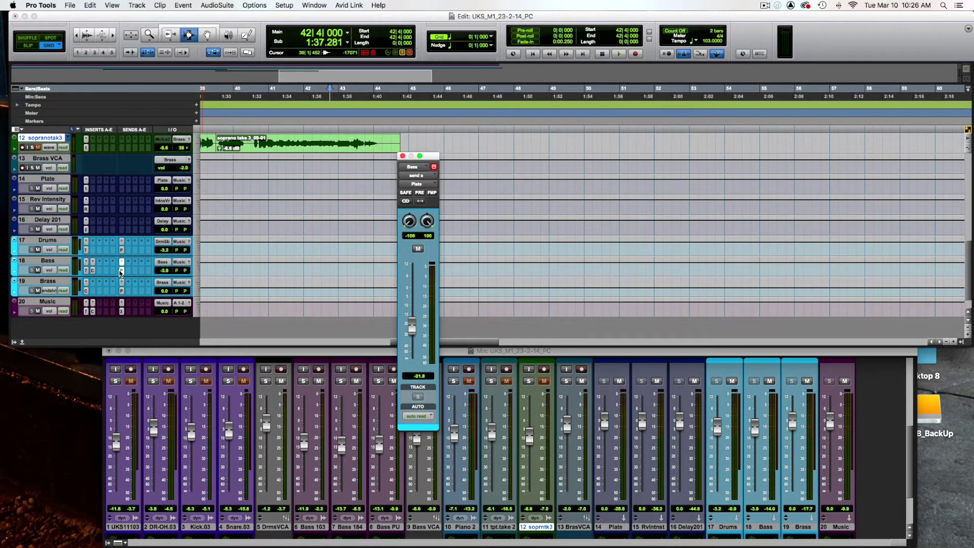
left_click(121, 269)
left_click(84, 271)
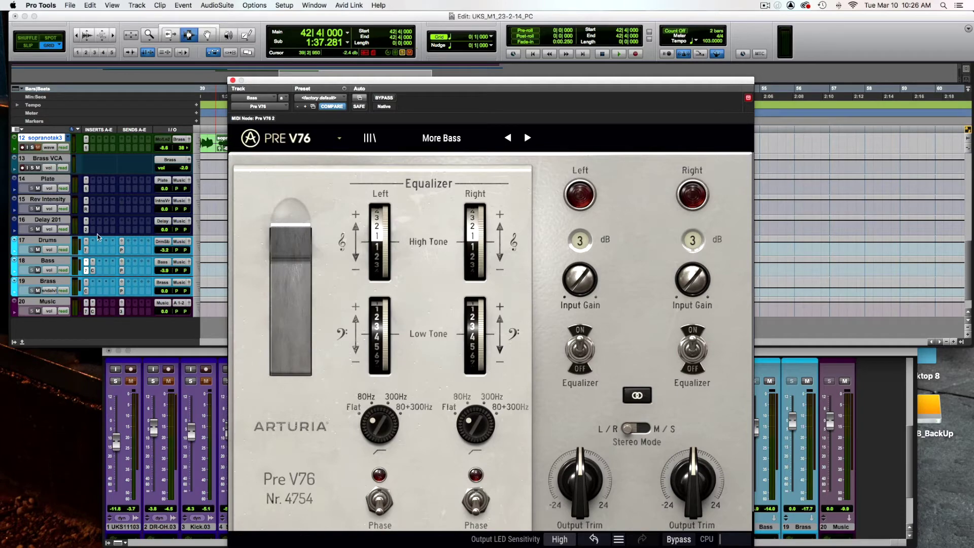
left_click(92, 271)
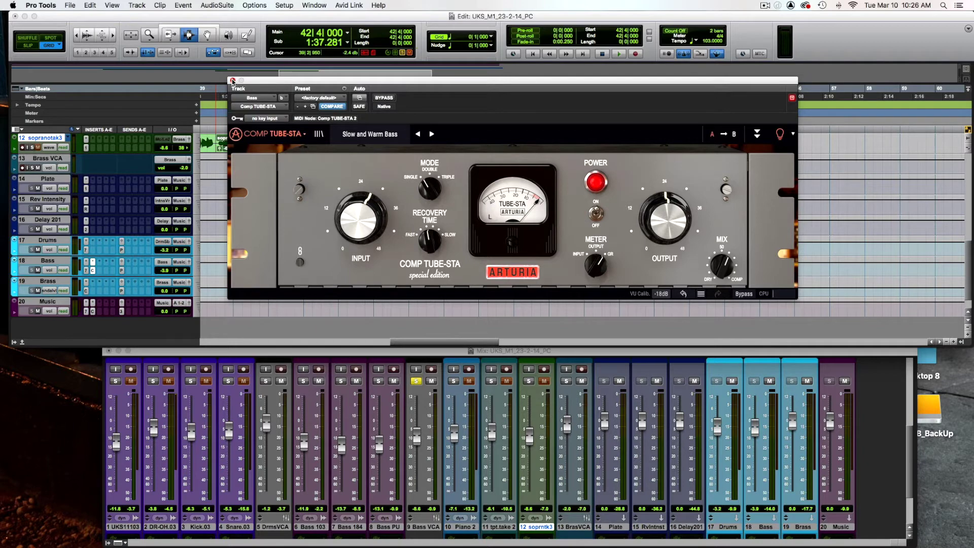
left_click(232, 80)
Step: Play the soloed bass tracks from 22|1|000 and bring the Bass bus's inserts into view
scroll(260, 179, "up", 7)
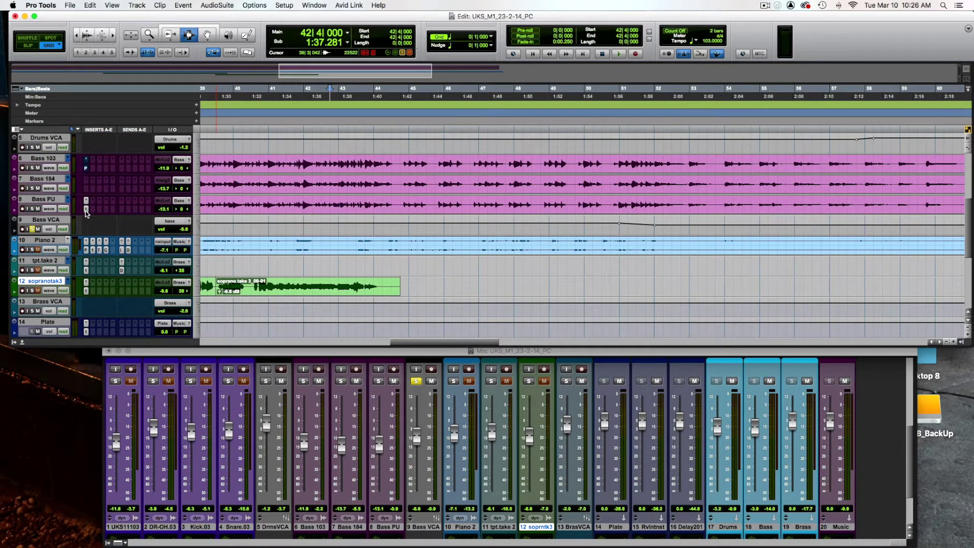
scroll(178, 213, "down", 5)
scroll(177, 213, "up", 2)
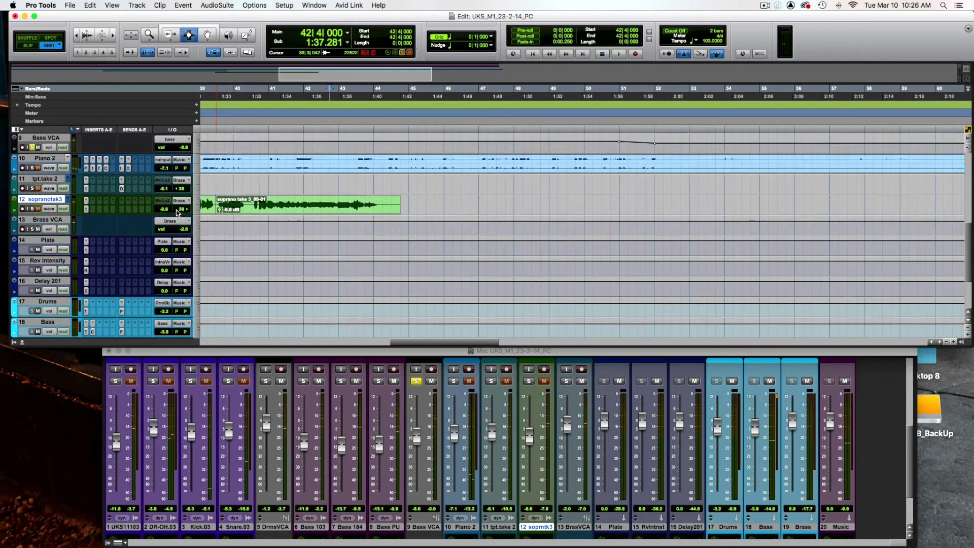
scroll(178, 213, "left", 5)
scroll(182, 216, "left", 2)
scroll(198, 221, "up", 6)
scroll(213, 229, "left", 10)
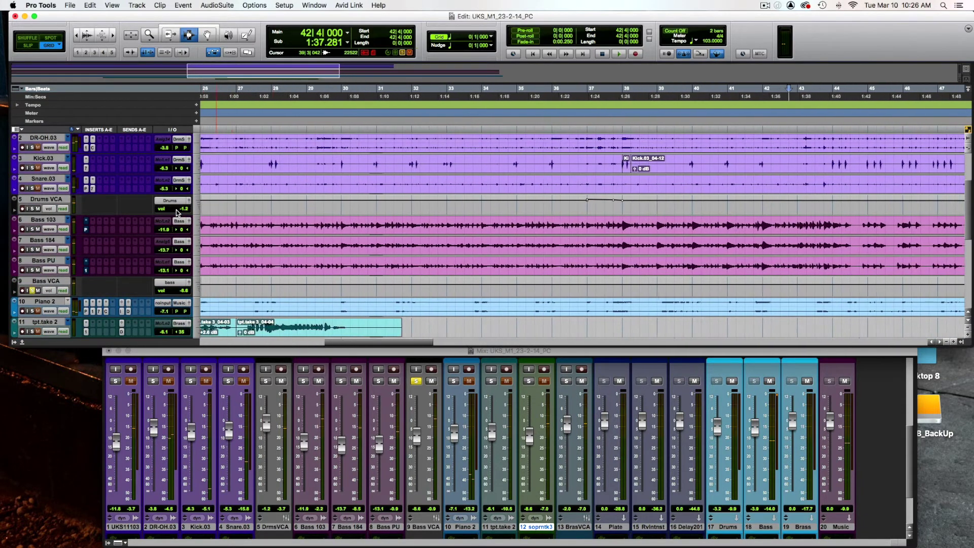
left_click(219, 231)
key("space")
scroll(153, 228, "down", 10)
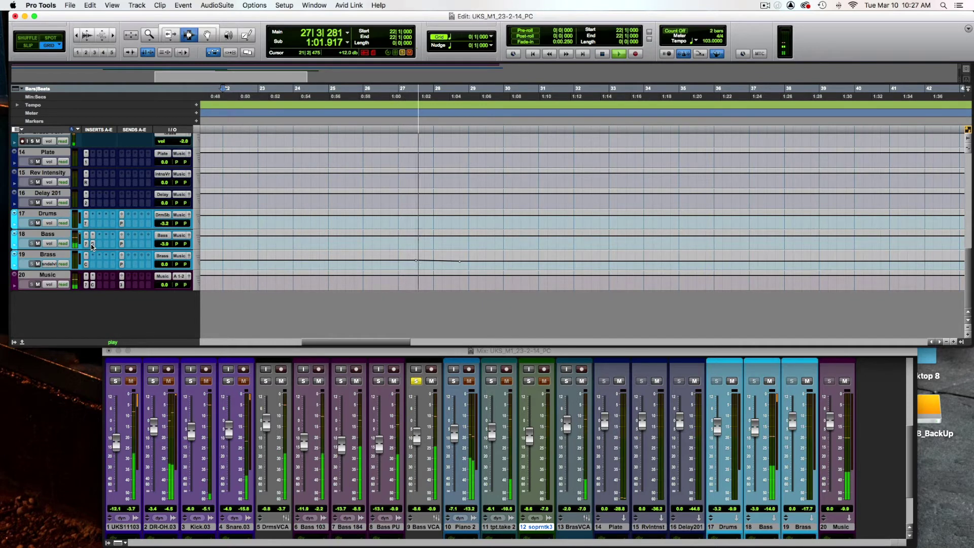
Step: Replay the soloed bass group from 22|1|000 and stop the playback
key("space")
key("space")
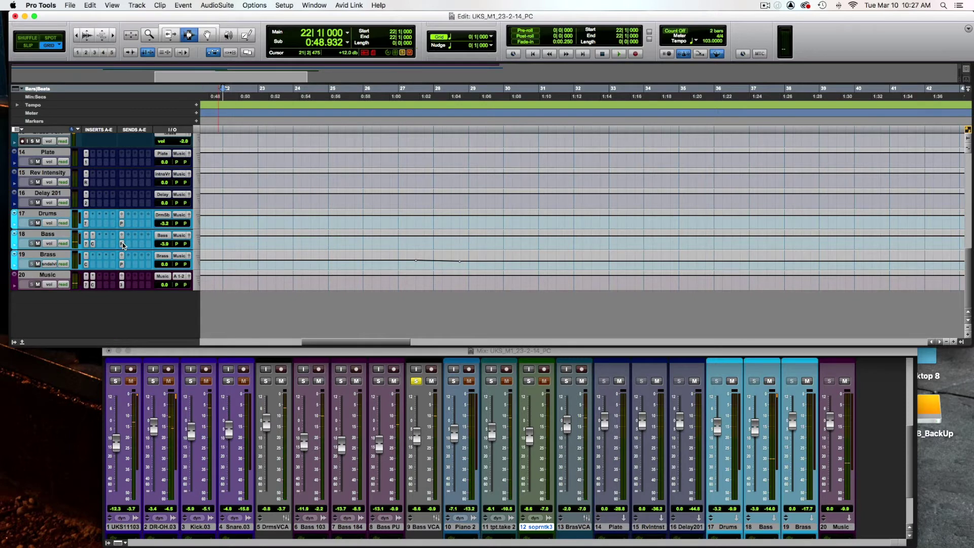
key("space")
Step: Solo the Bass 103 track and play it from 14|4|000
scroll(122, 244, "up", 12)
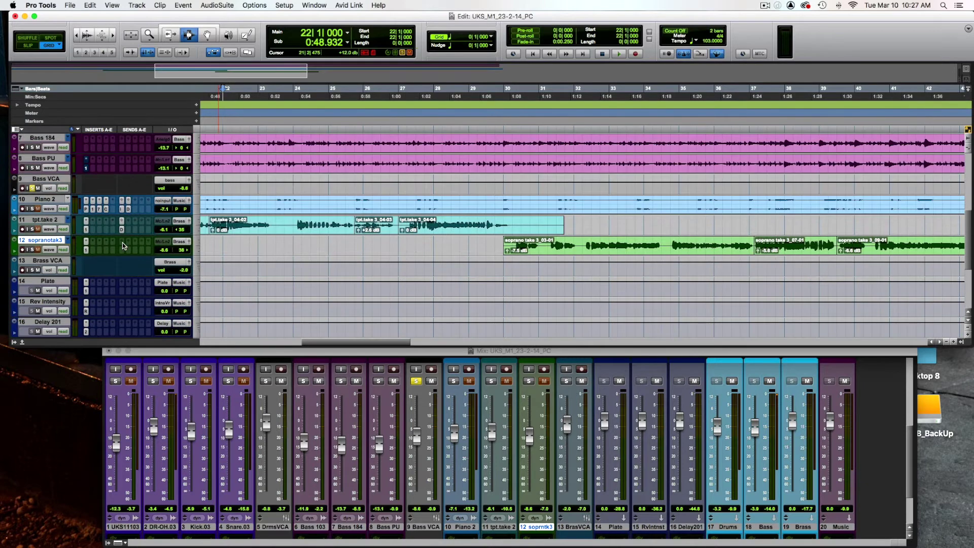
scroll(123, 243, "right", 2)
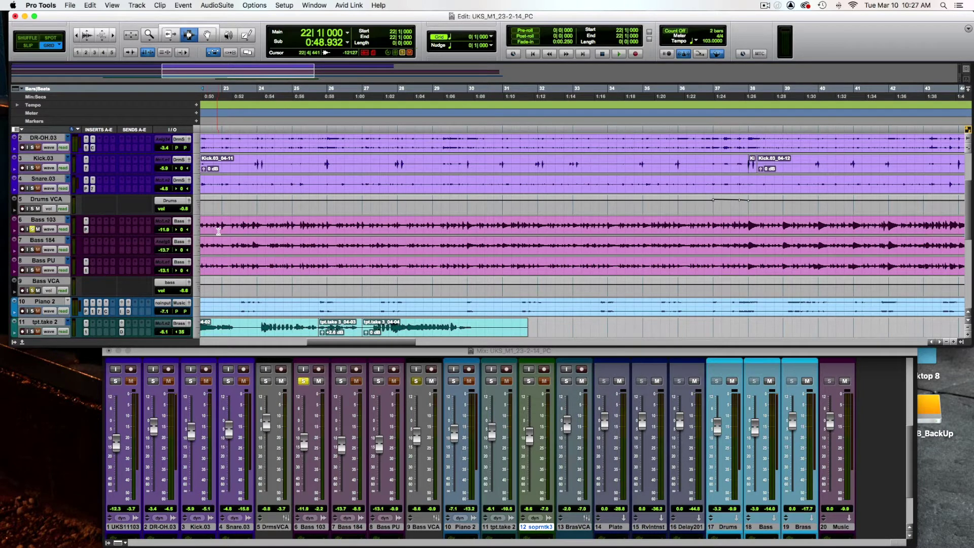
scroll(219, 231, "left", 13)
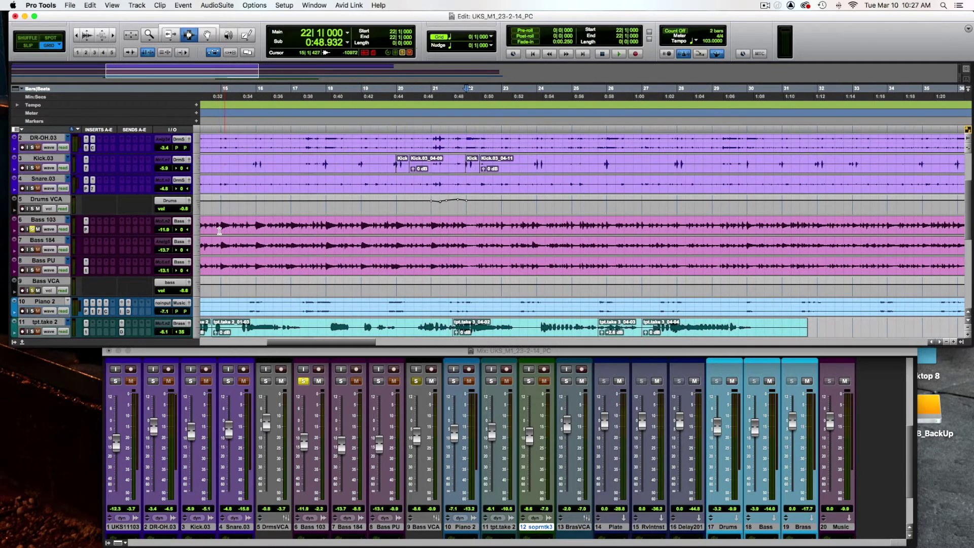
left_click(219, 231)
key("space")
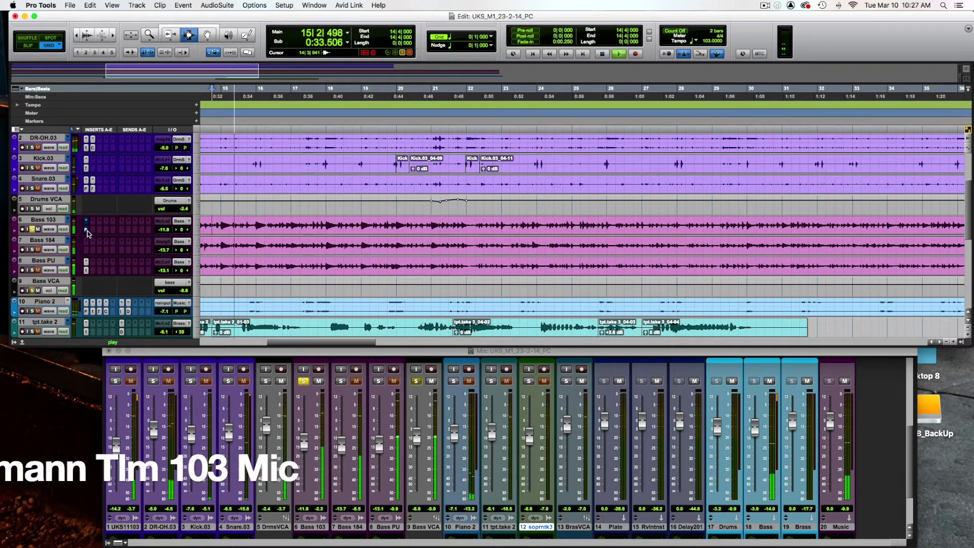
Step: Compare Bass 103 with its Pre TridA insert bypassed and active, leaving it active and closing the window
left_click(86, 230)
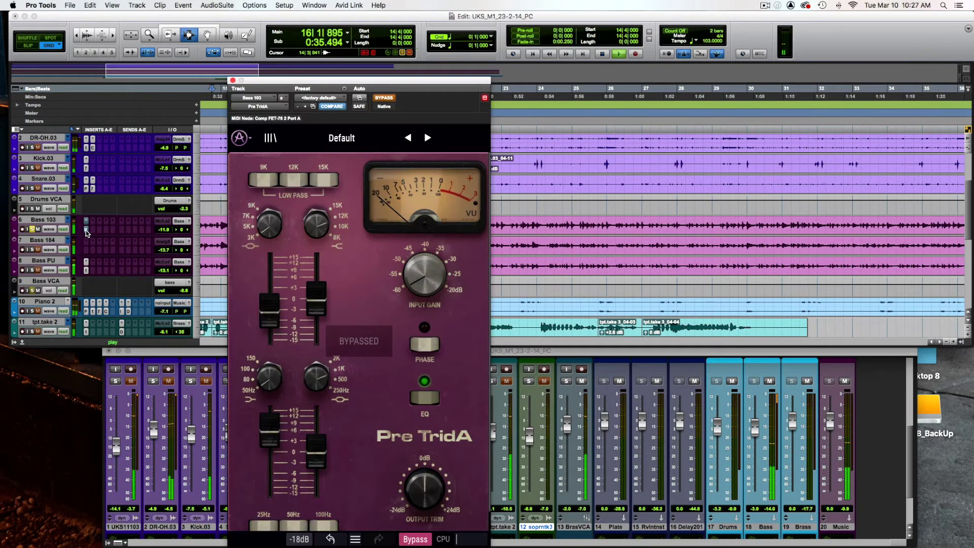
left_click(86, 230, "super")
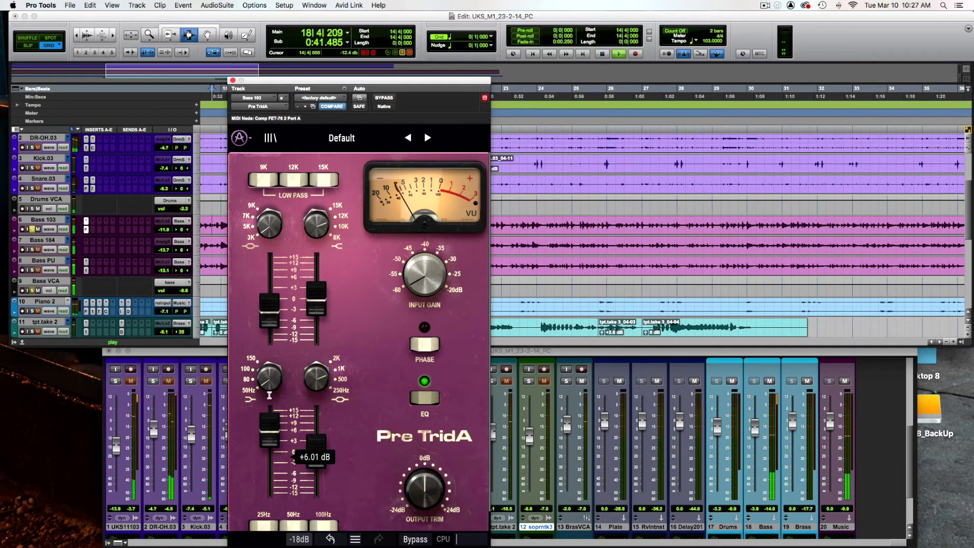
left_click(384, 98)
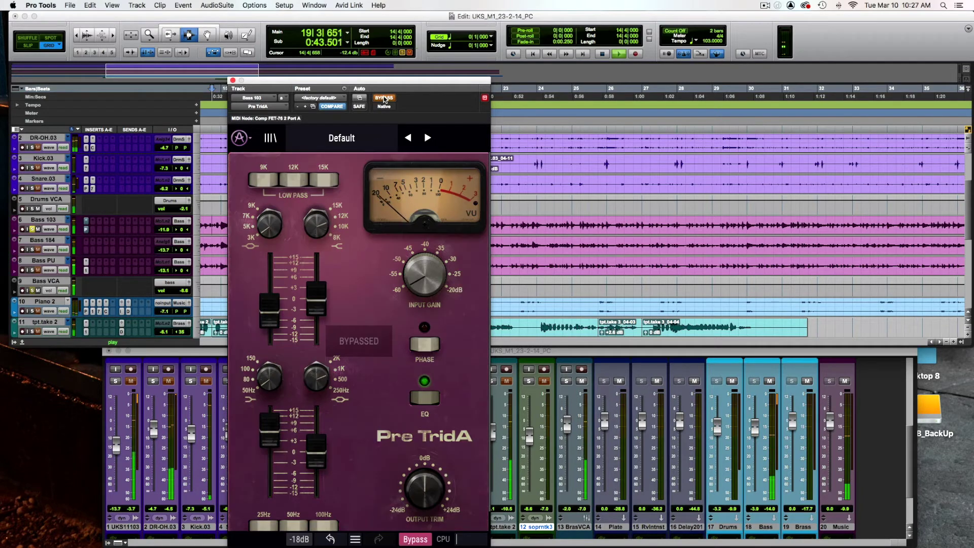
left_click(384, 99)
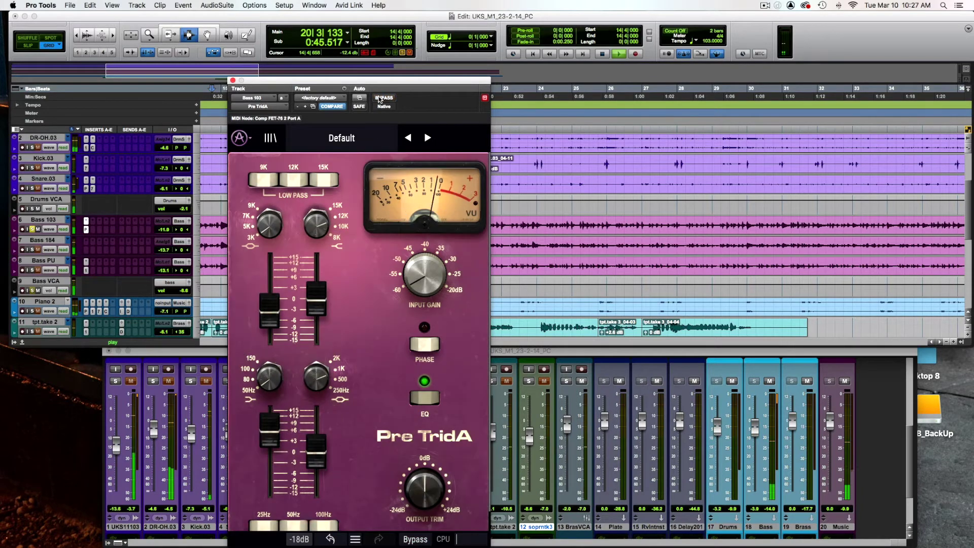
left_click(233, 81)
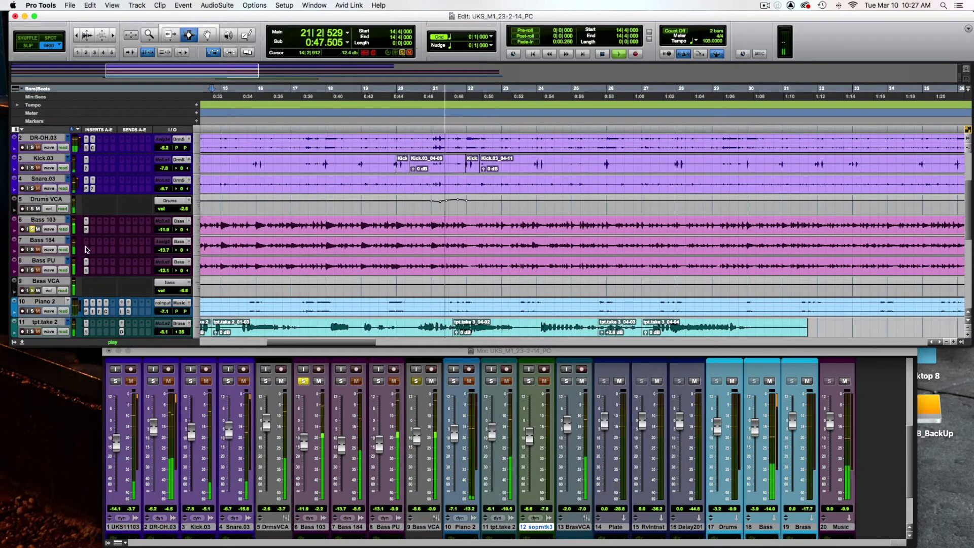
Step: Audition Bass 184 soloed on its own, adding Bass 103 back to the solo to hear both tracks together
left_click(32, 249)
left_click(33, 229)
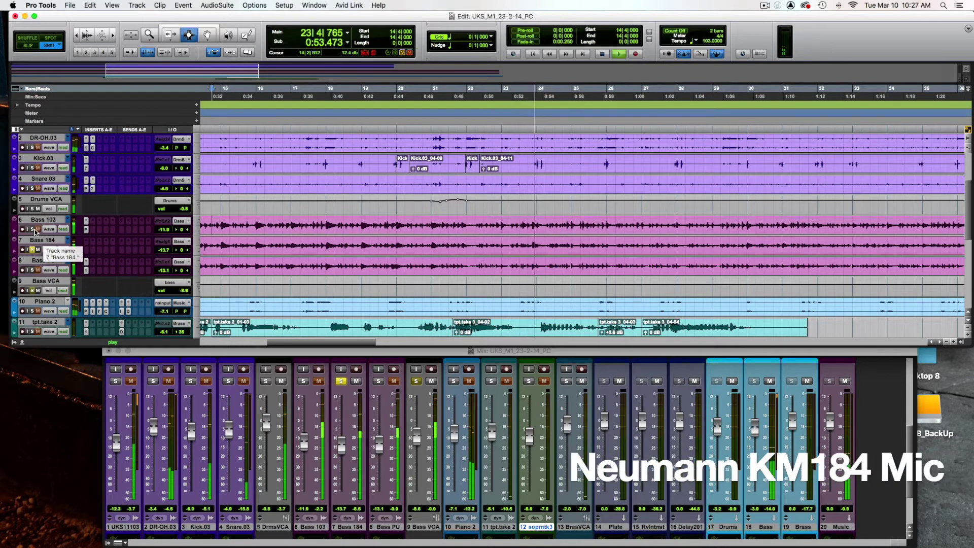
left_click(32, 230)
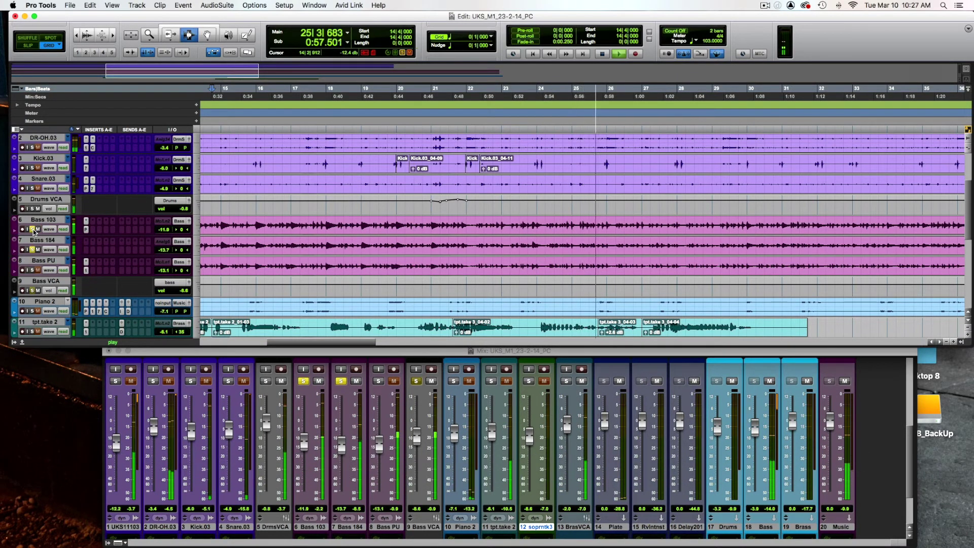
Step: Restart playback from 14|4|000 with only Bass PU soloed, adding Bass 103 and Bass 184 to the solo
key("space")
left_click(32, 269, "super")
key("space")
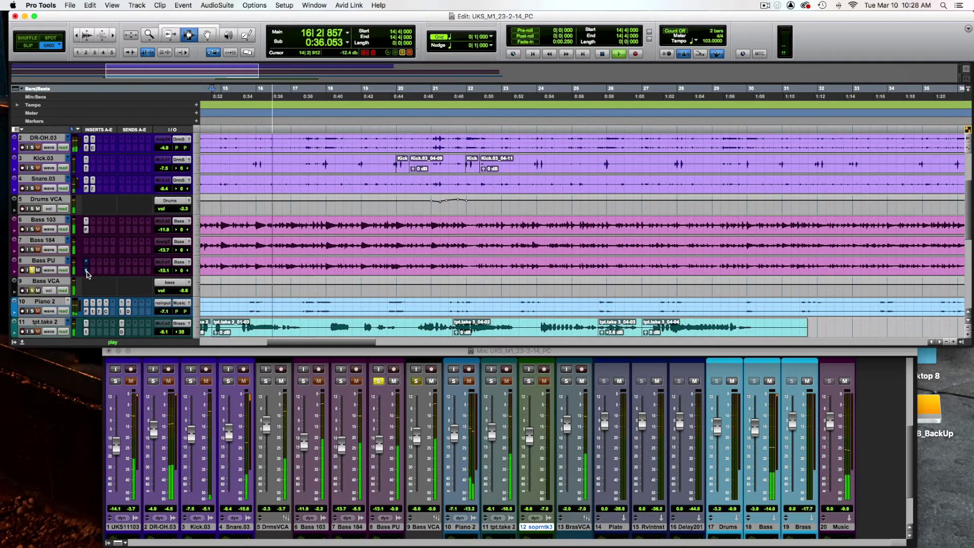
left_click(32, 229)
left_click(32, 250)
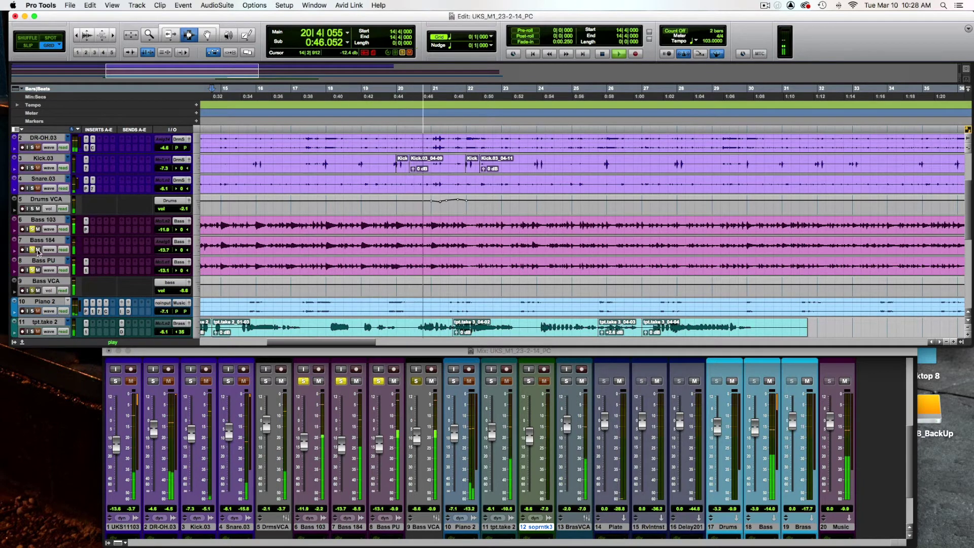
Step: Stop playback and solo only the Piano 2 track in place of the bass tracks
scroll(77, 245, "down", 5)
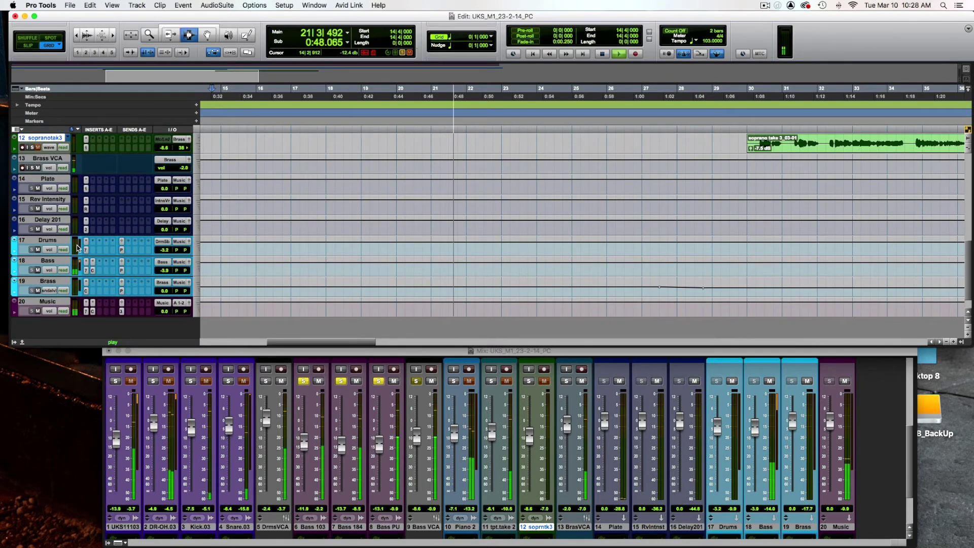
scroll(42, 214, "up", 4)
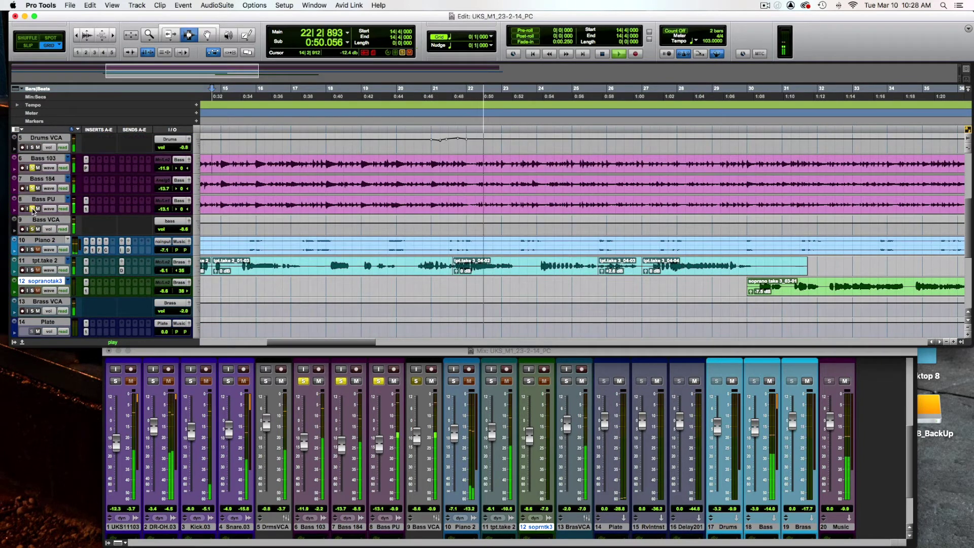
key("space")
left_click(32, 249, "ctrl+super")
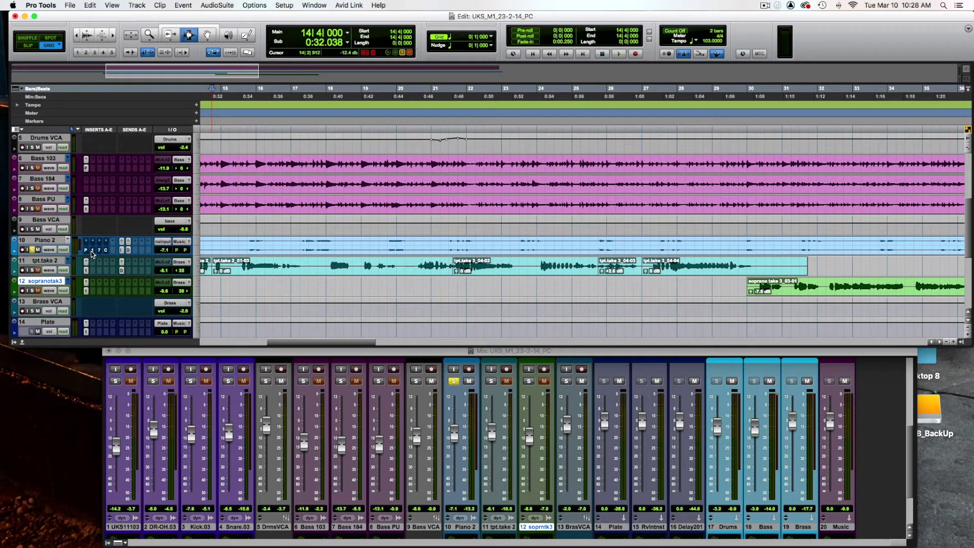
Step: Audition Piano 2 from 9|4|000 and open its send to Intense Verb
scroll(239, 248, "left", 5)
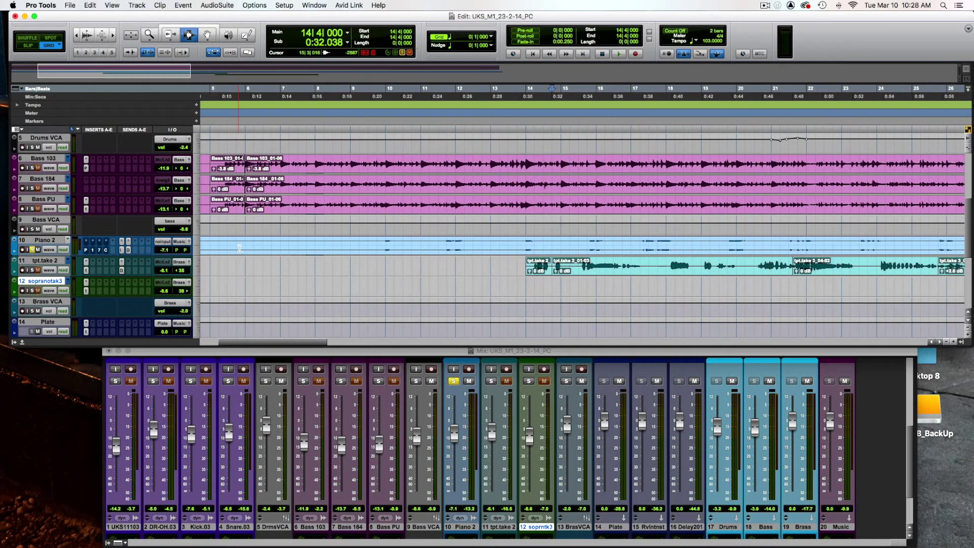
key("space")
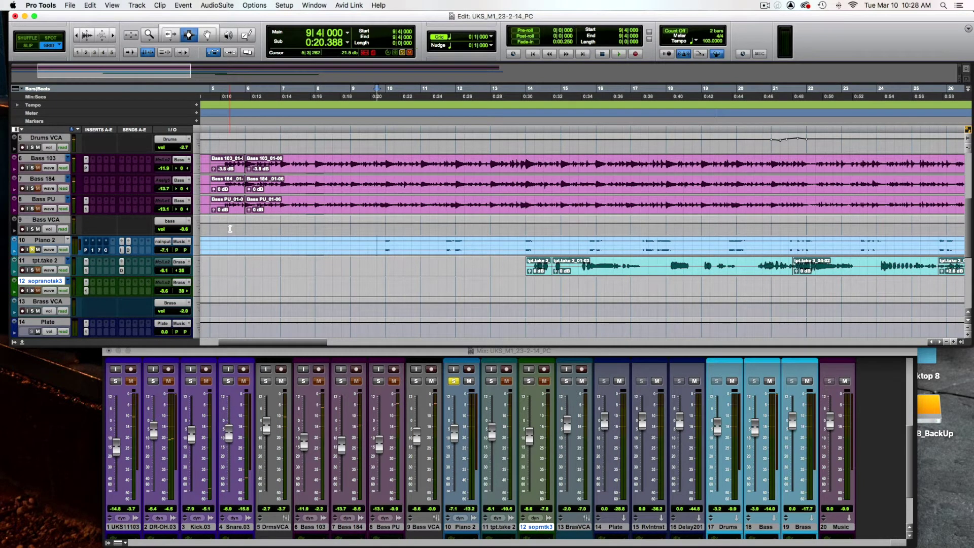
key("space")
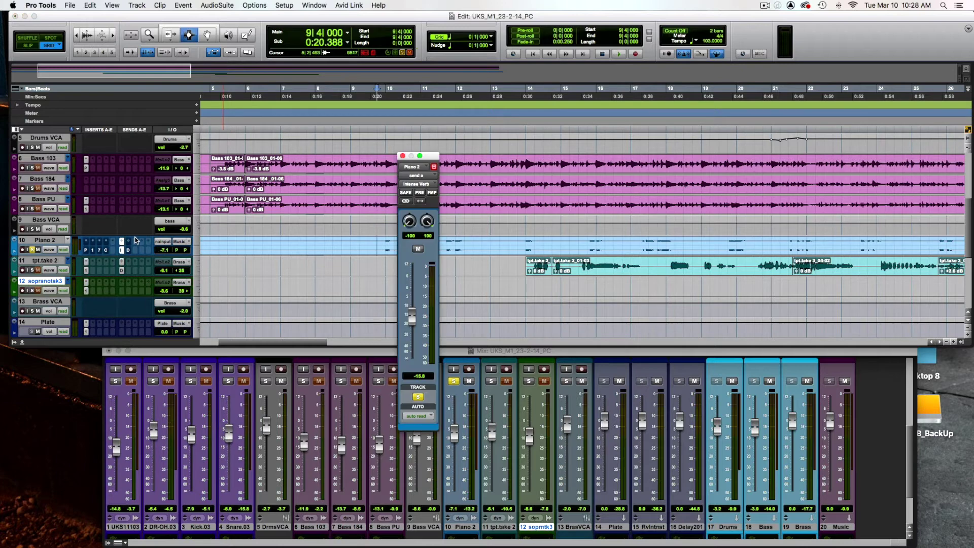
Step: Open Rev INTENSITY on the Rev Intensity track, audition the piano through it from 9|4|000 in several short passes, and close the plug-in
scroll(136, 241, "down", 8)
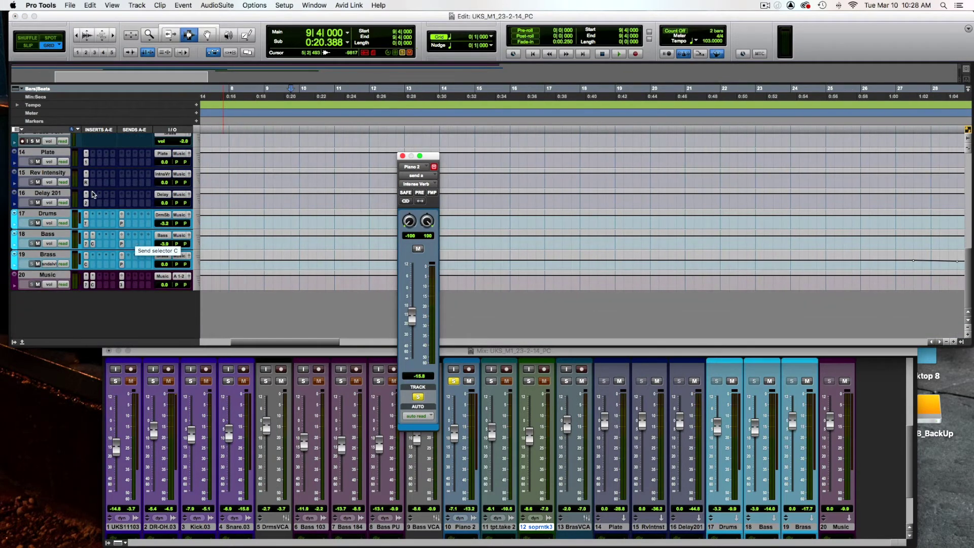
left_click(87, 182)
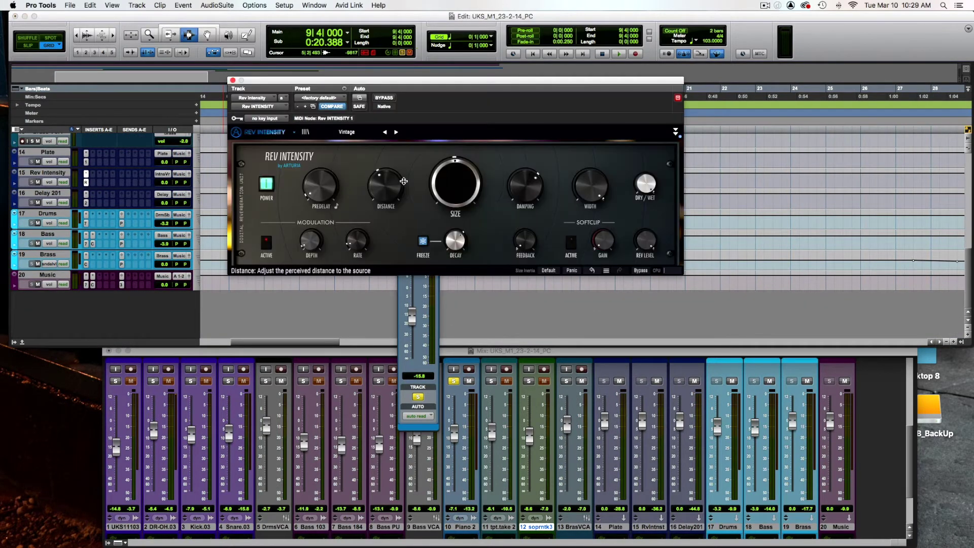
key("space")
key("space")
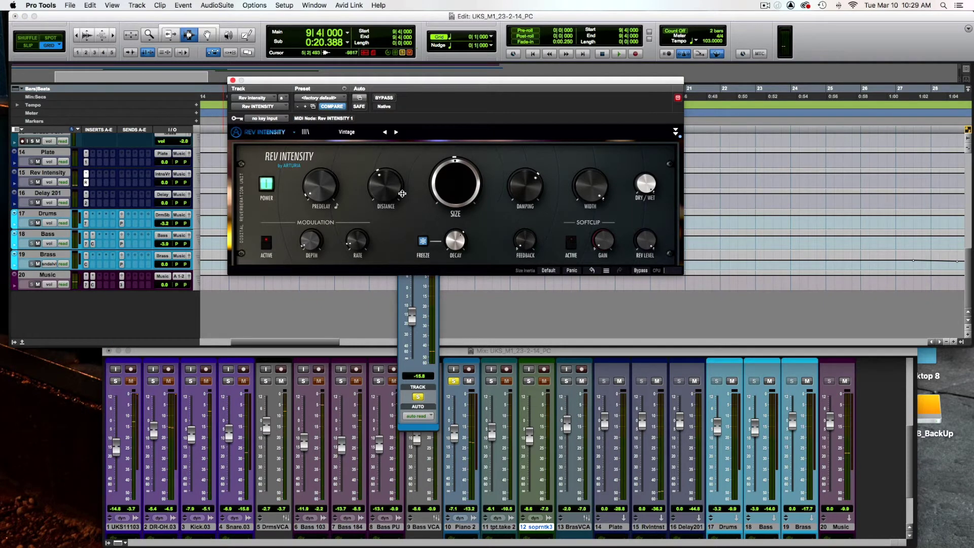
key("space")
key("space")
key("space")
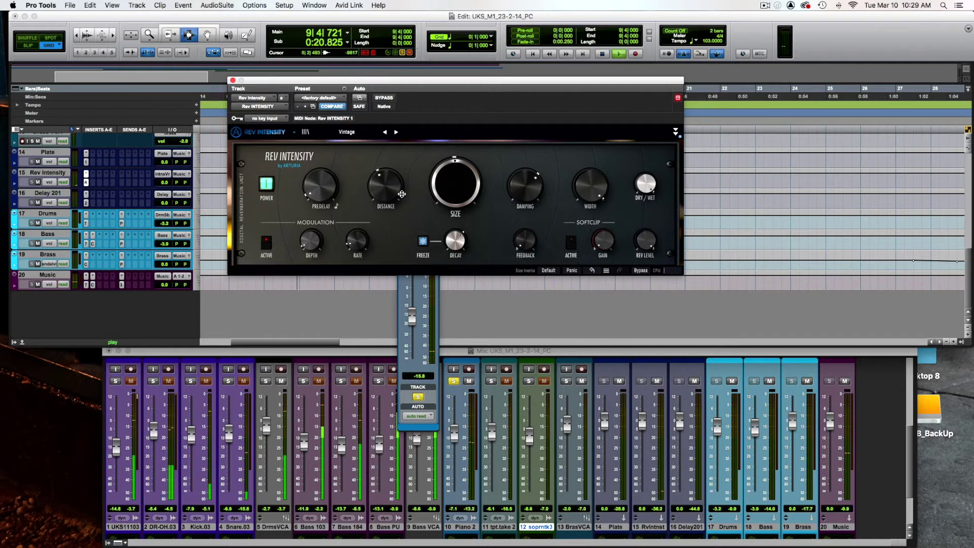
key("space")
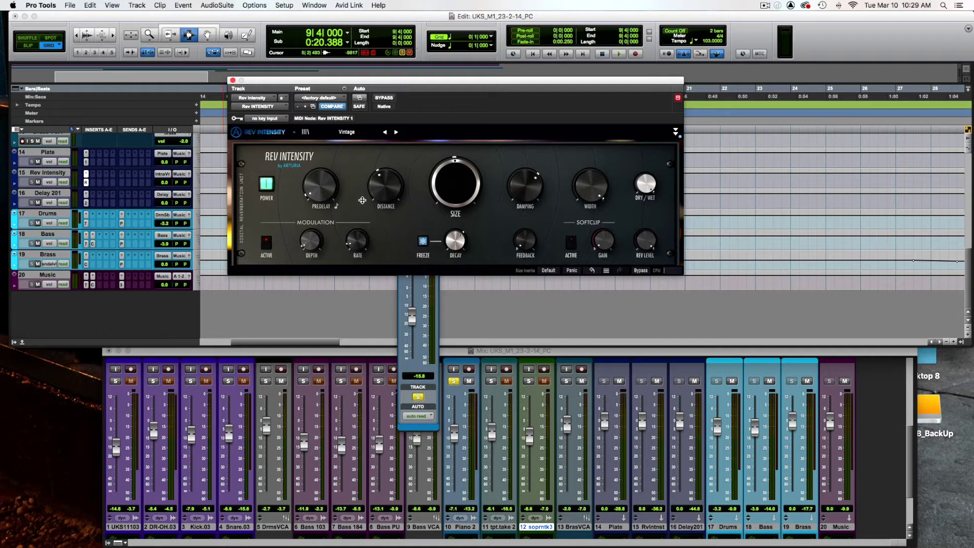
key("space")
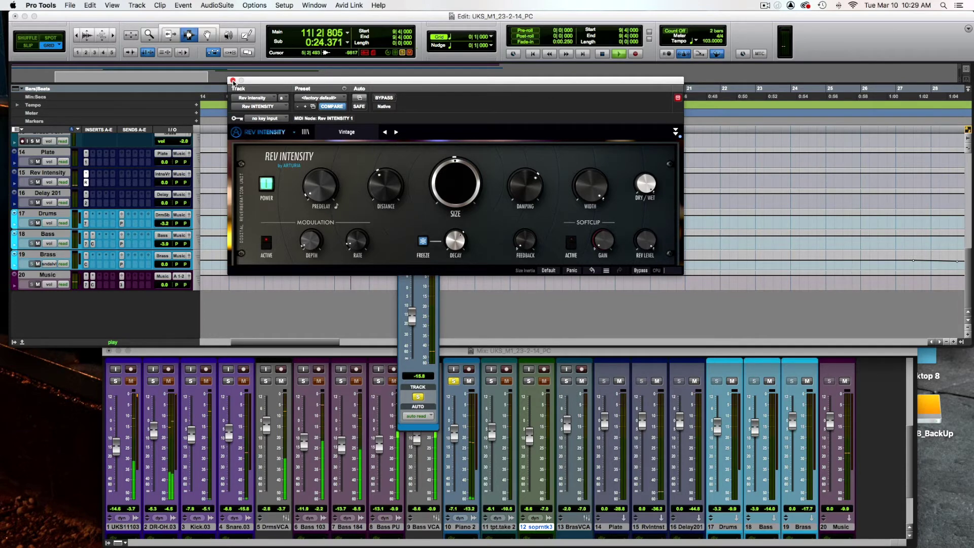
key("space")
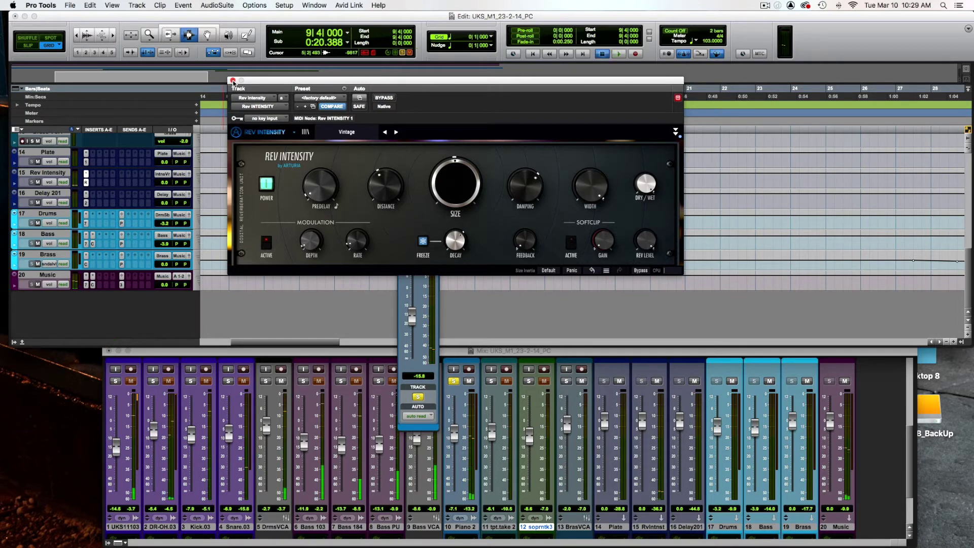
left_click(233, 81)
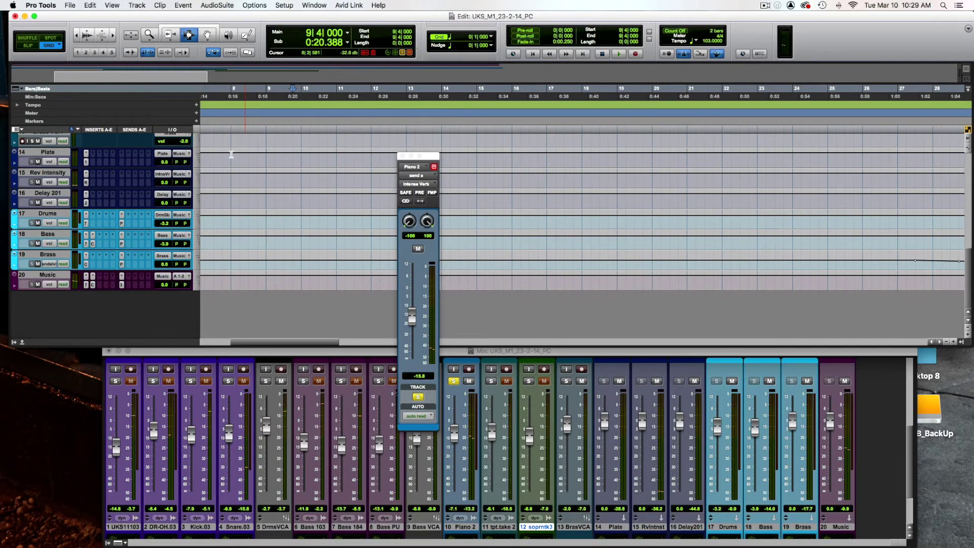
Step: Examine the Delay TAPE-201 settings on the Delay 201 track and close the plug-in window
scroll(139, 189, "up", 5)
scroll(139, 189, "up", 1)
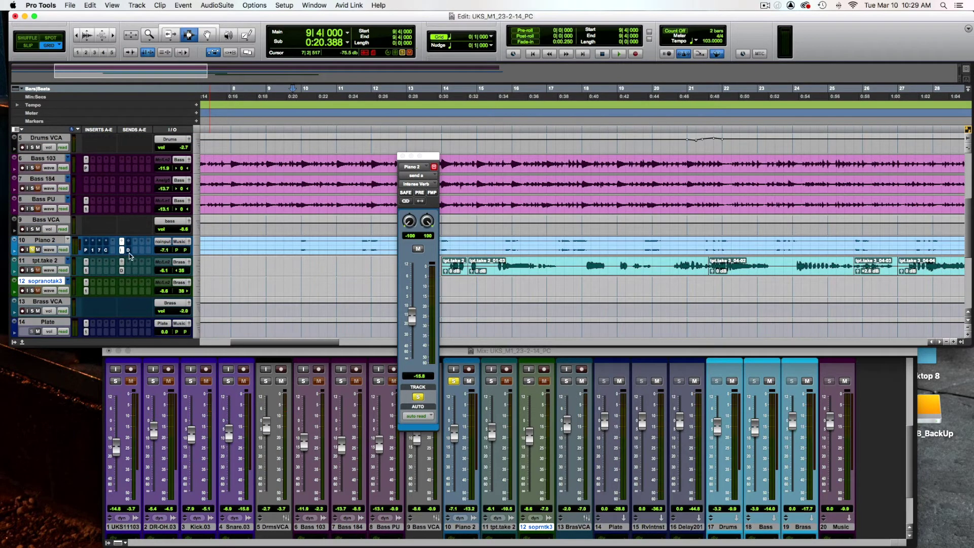
scroll(129, 251, "down", 6)
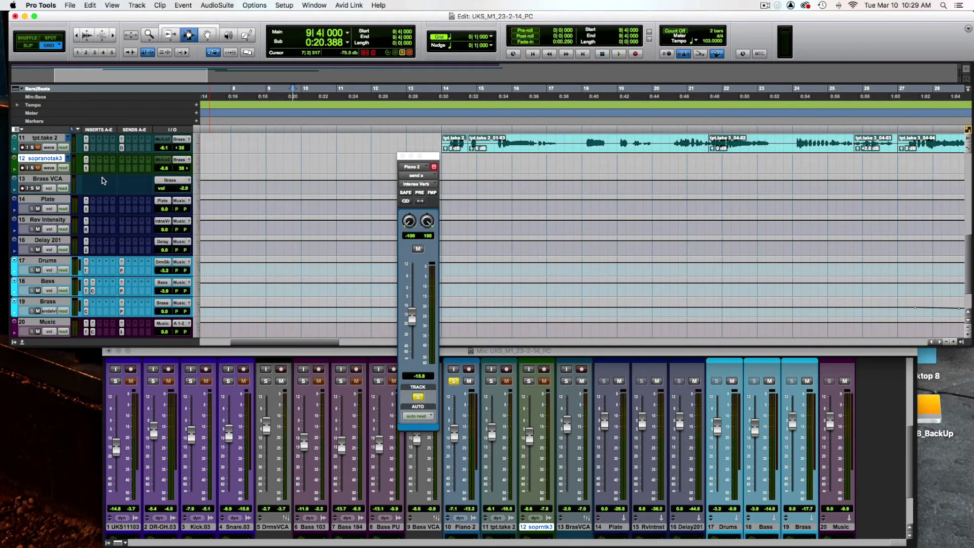
left_click(86, 253)
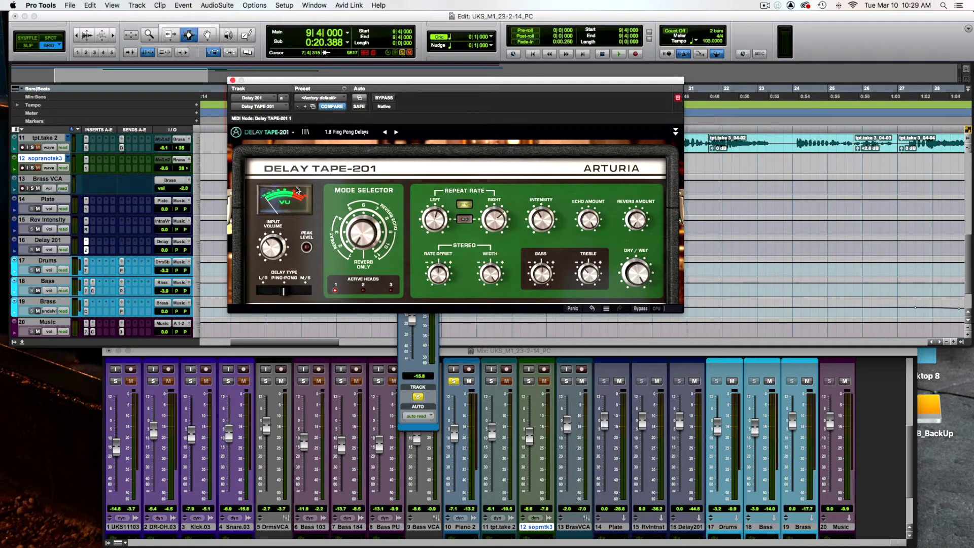
left_click(232, 81)
Step: Take Piano 2's Pre TridA insert out of bypass and play the piano through it from 9|4|000
scroll(111, 183, "up", 6)
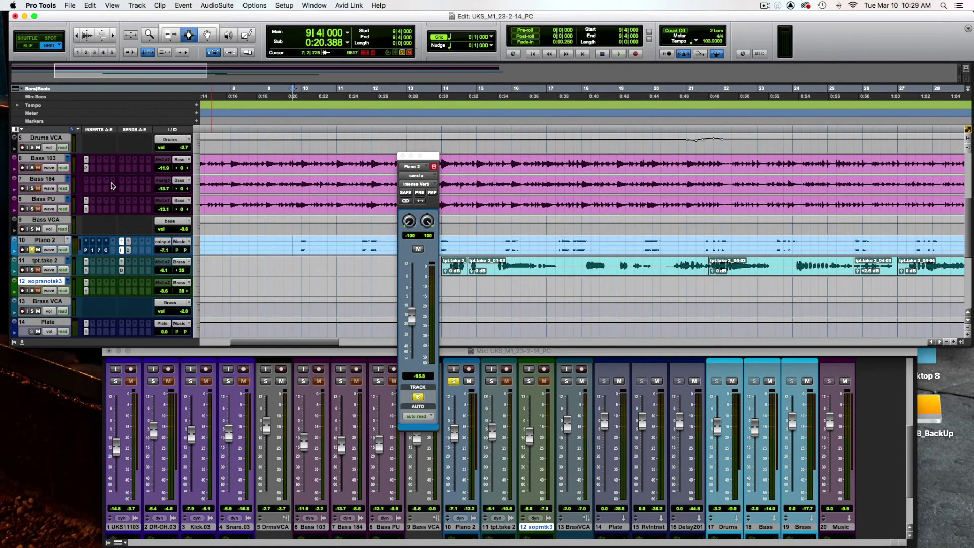
left_click(86, 251)
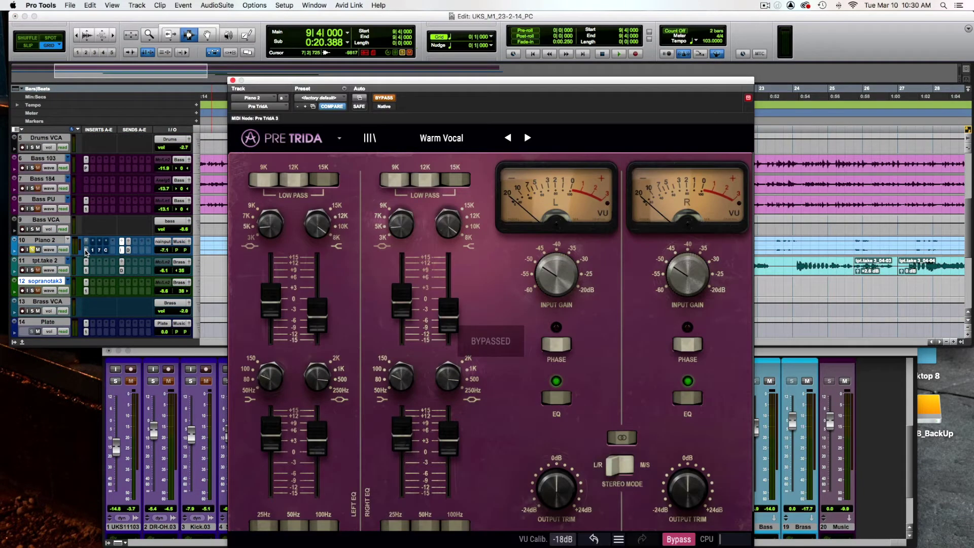
left_click(385, 98)
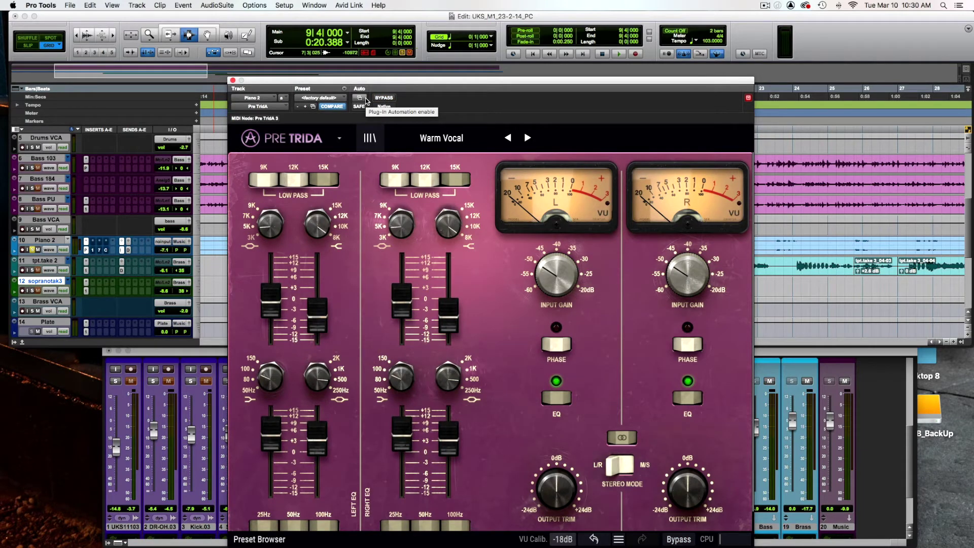
key("space")
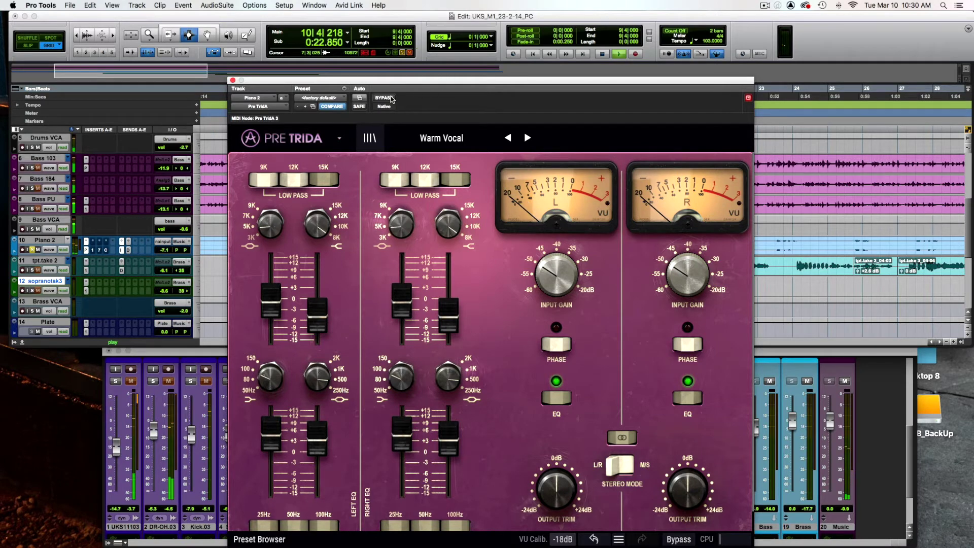
Step: Compare Piano 2 with Pre TridA bypassed and active during playback, and move the plug-in window clear of the timeline's start
left_click(388, 98)
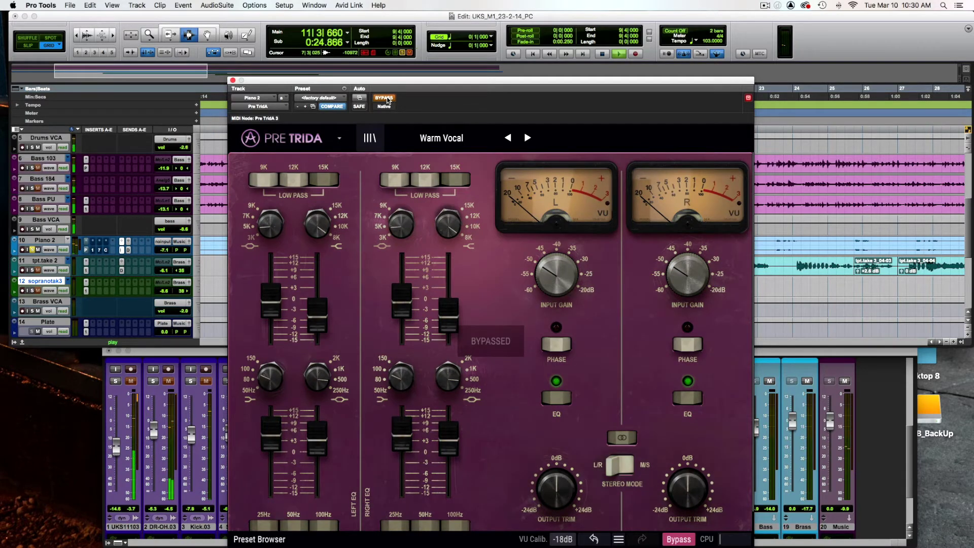
left_click(388, 99)
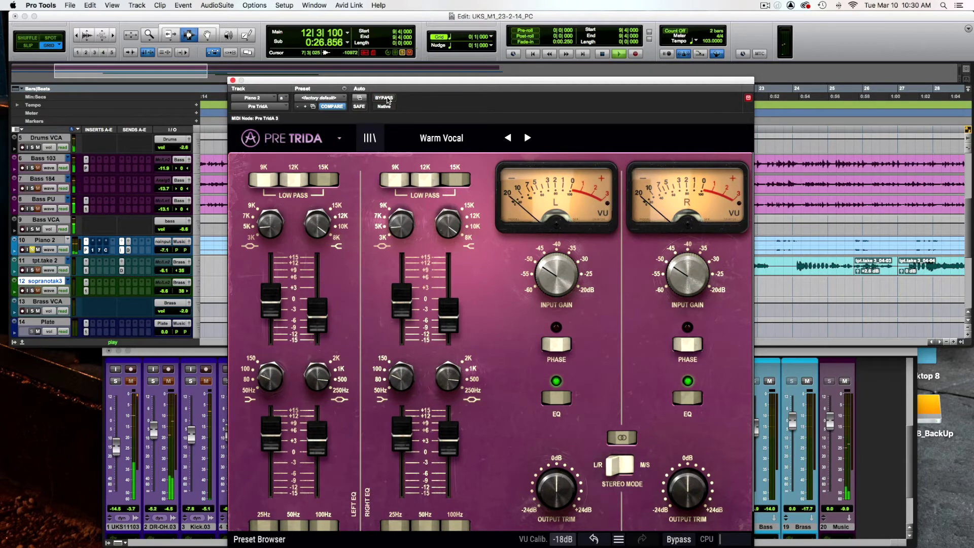
left_click_drag(363, 84, 489, 63)
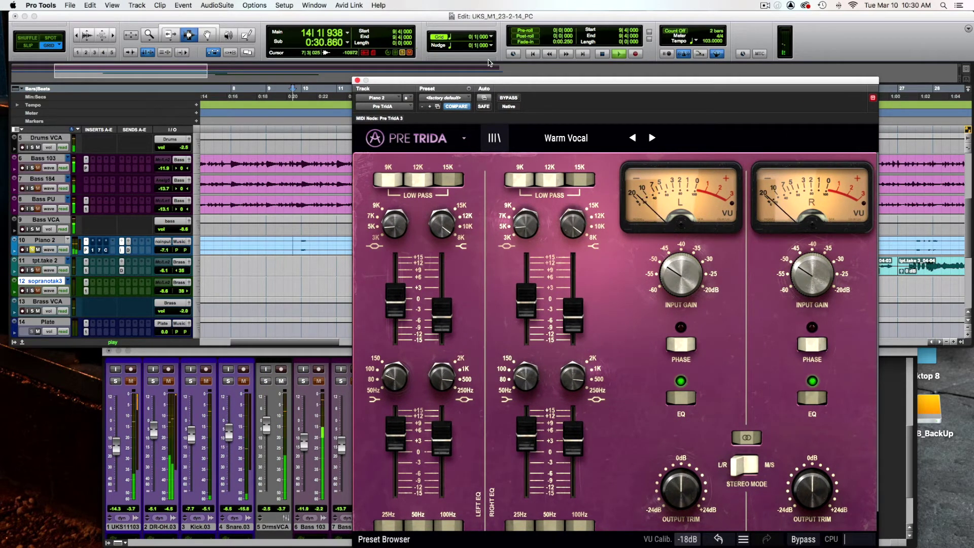
Step: Take Piano 2's Pre 1973 insert out of bypass, compare it bypassed and active during playback, and close its window
left_click(94, 251)
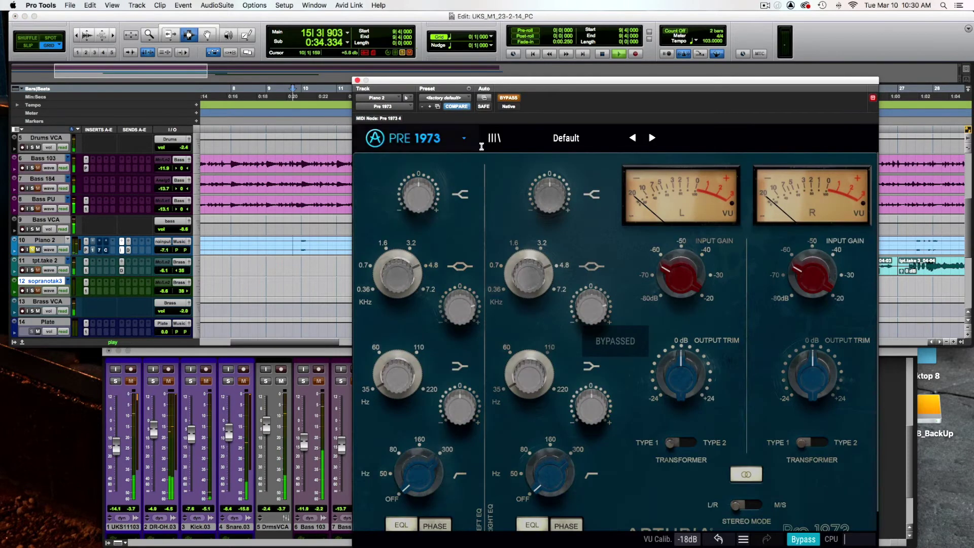
left_click(512, 98)
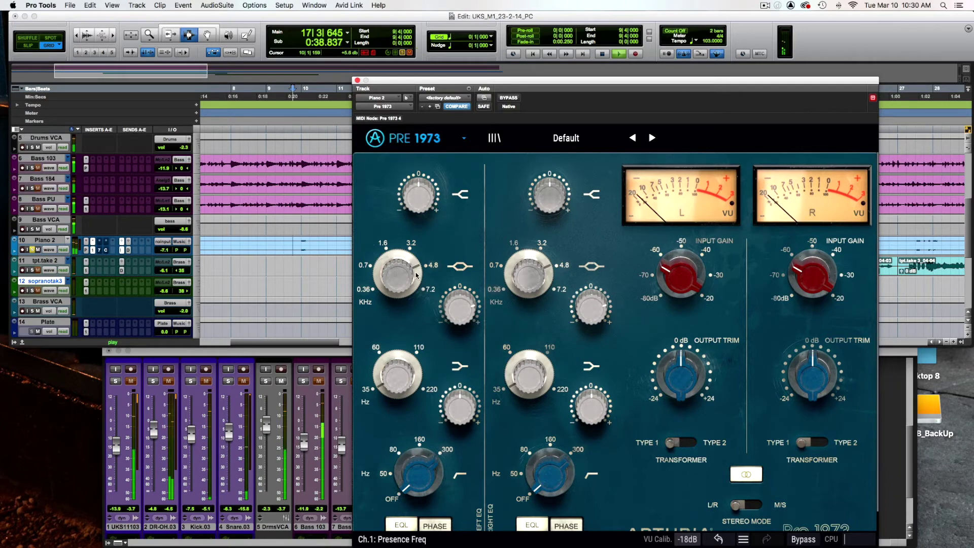
mouse_move(415, 268)
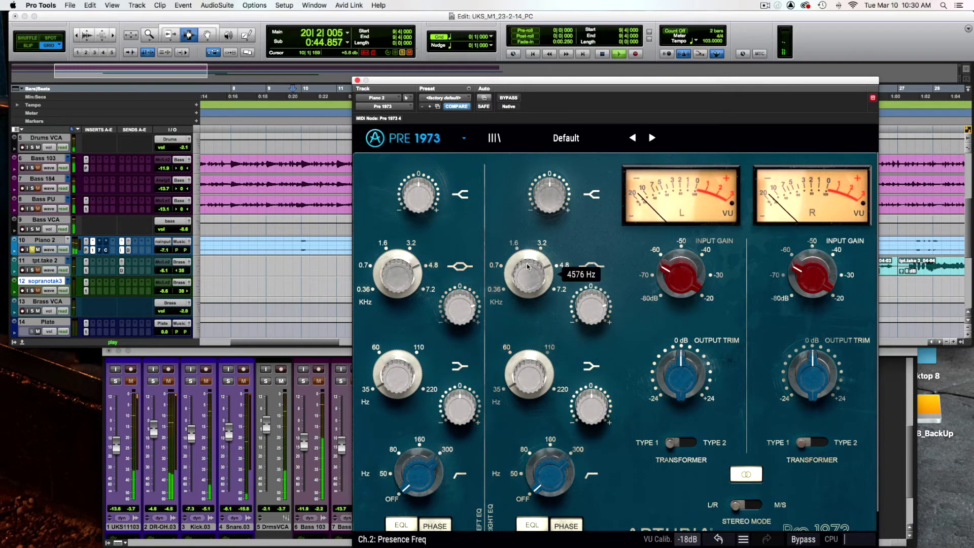
left_click(508, 98)
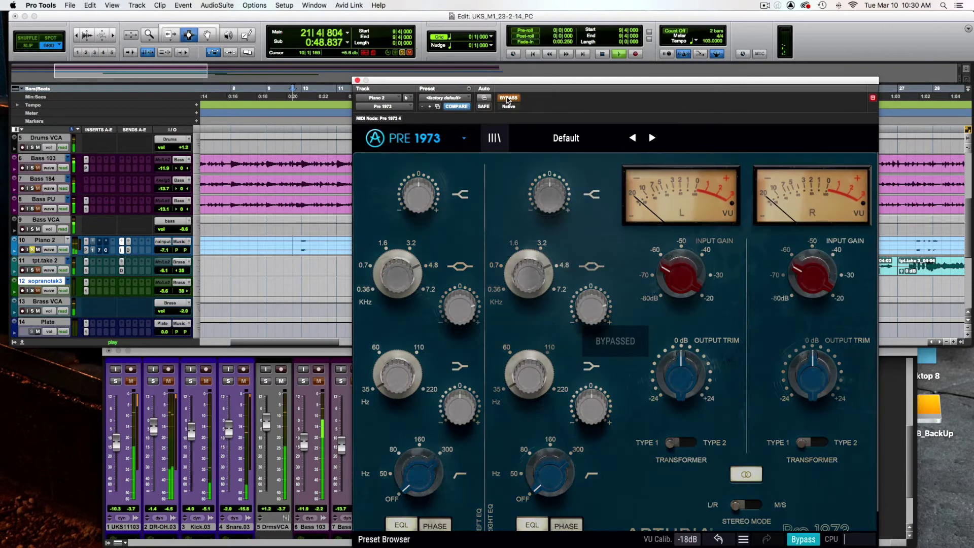
left_click(508, 99)
left_click(356, 80)
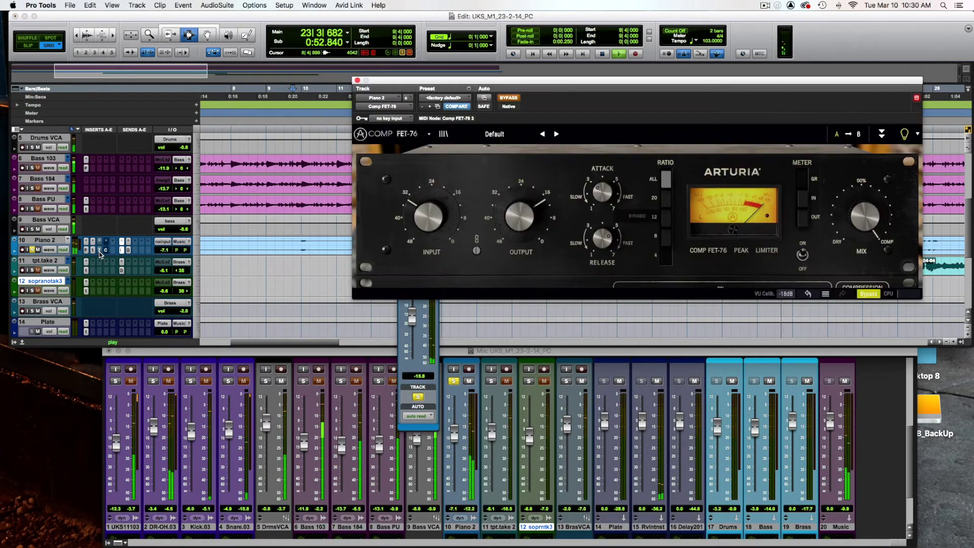
Step: Take the Comp FET-76 and Center inserts on Piano 2 out of bypass while the piano plays
left_click(505, 97)
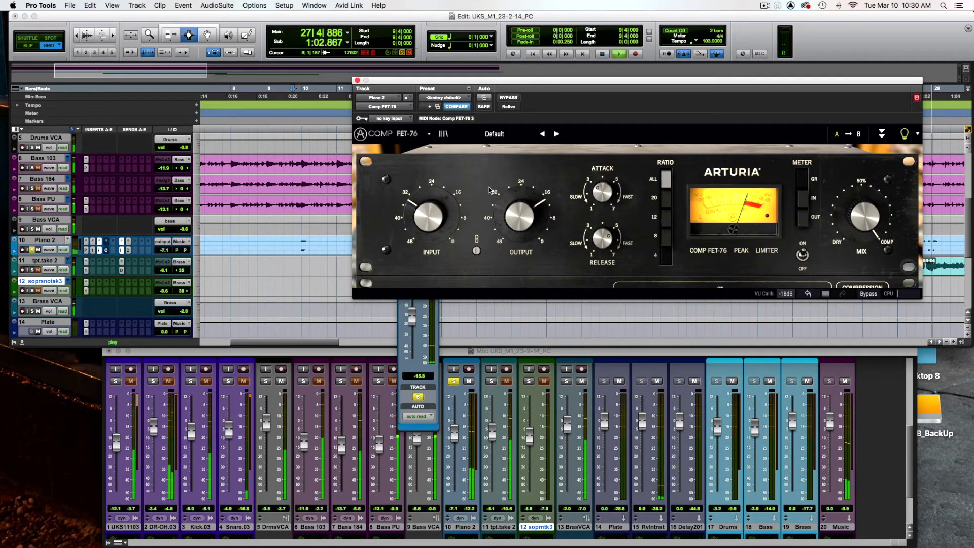
left_click(108, 251)
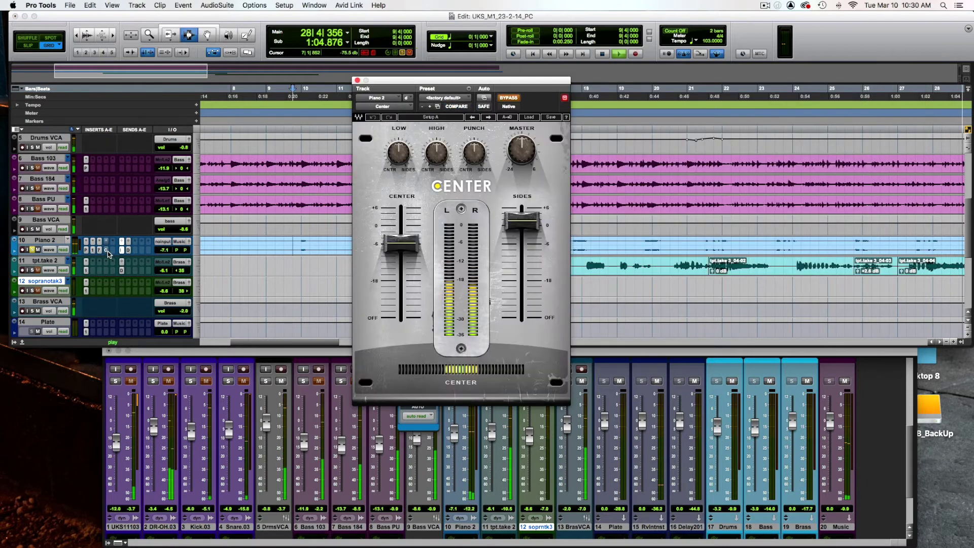
left_click(509, 99)
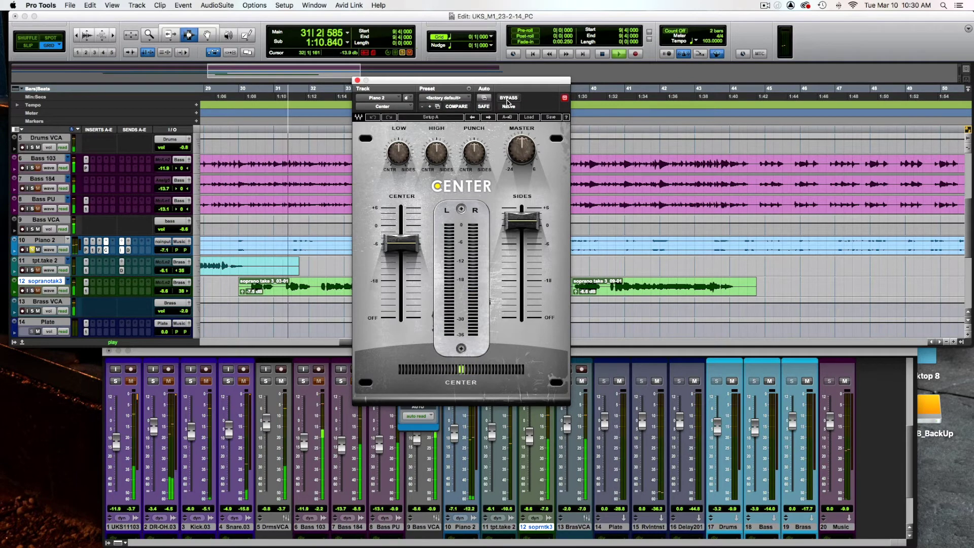
Step: Audition Piano 2 with Center's centre level at Off and back near -6, stop playback, and close the plug-in
left_click_drag(398, 251, 401, 319)
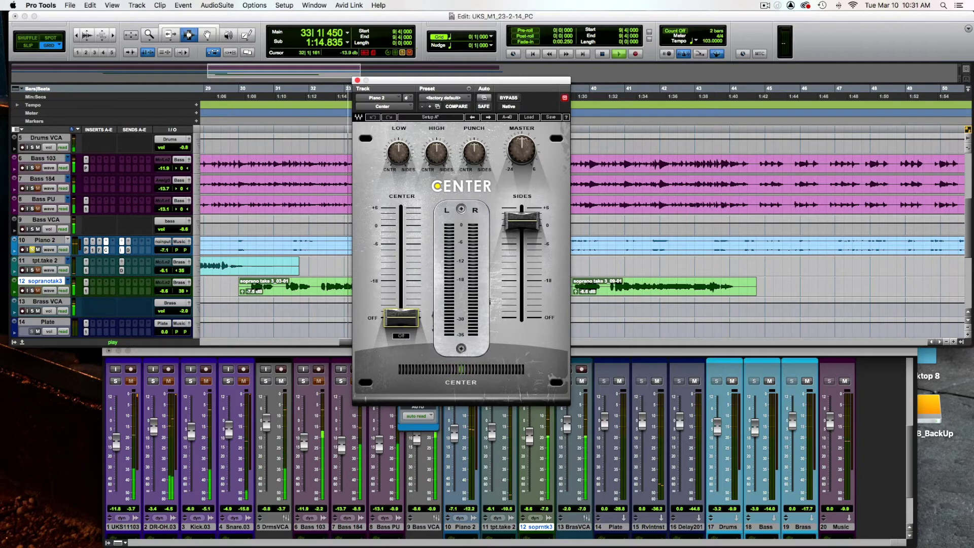
left_click_drag(401, 319, 401, 246)
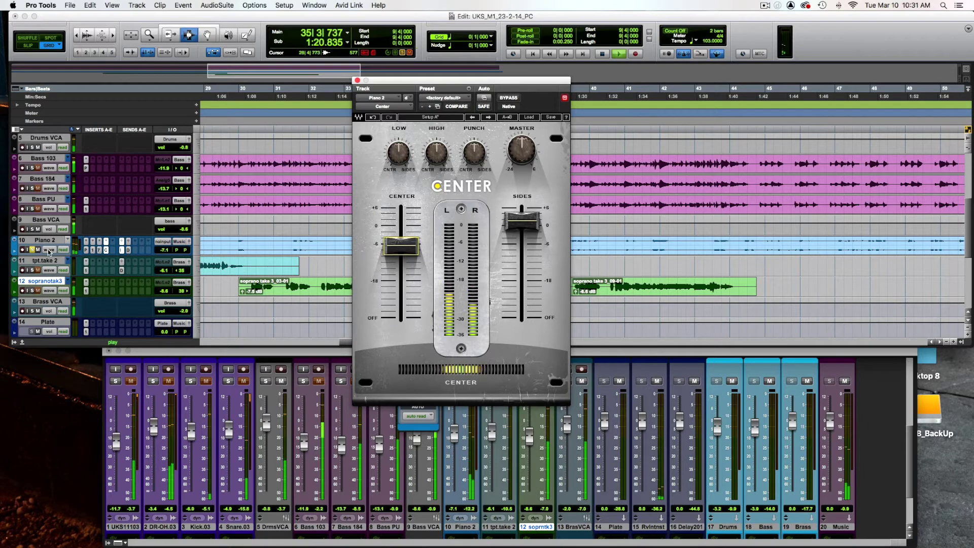
key("space")
left_click(32, 250)
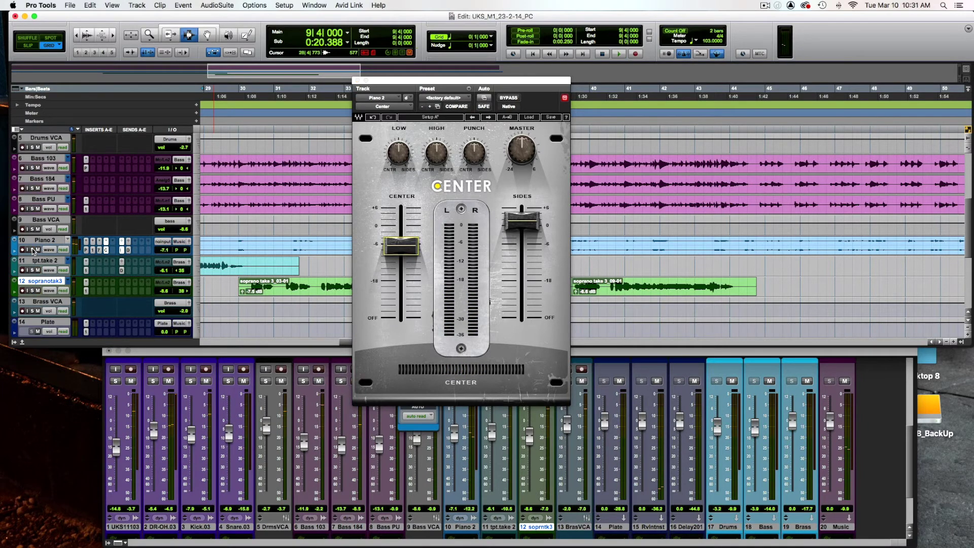
left_click(357, 80)
left_click(32, 250)
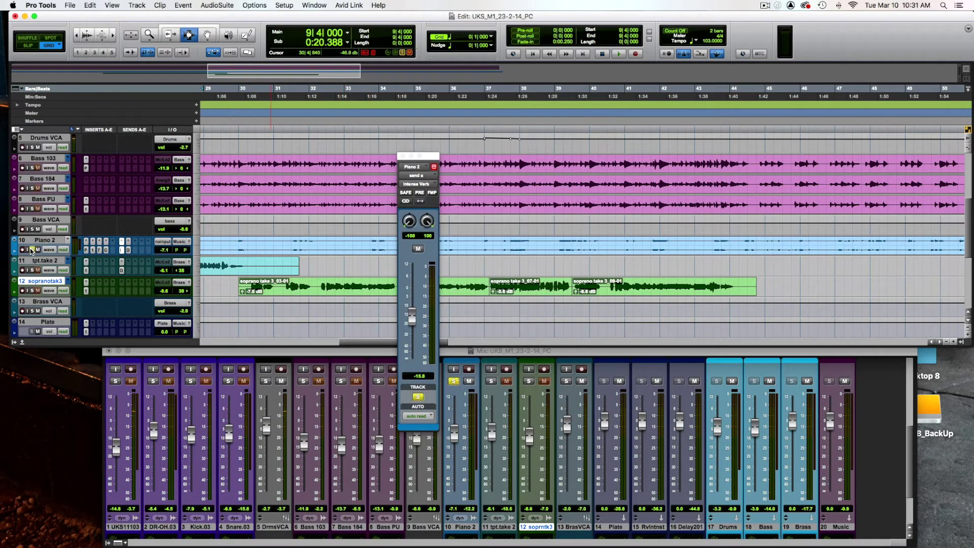
Step: Enlarge the Piano 2 track and display its Intense Verb send level automation across the whole song
key("ctrl+Down")
key("ctrl+Down")
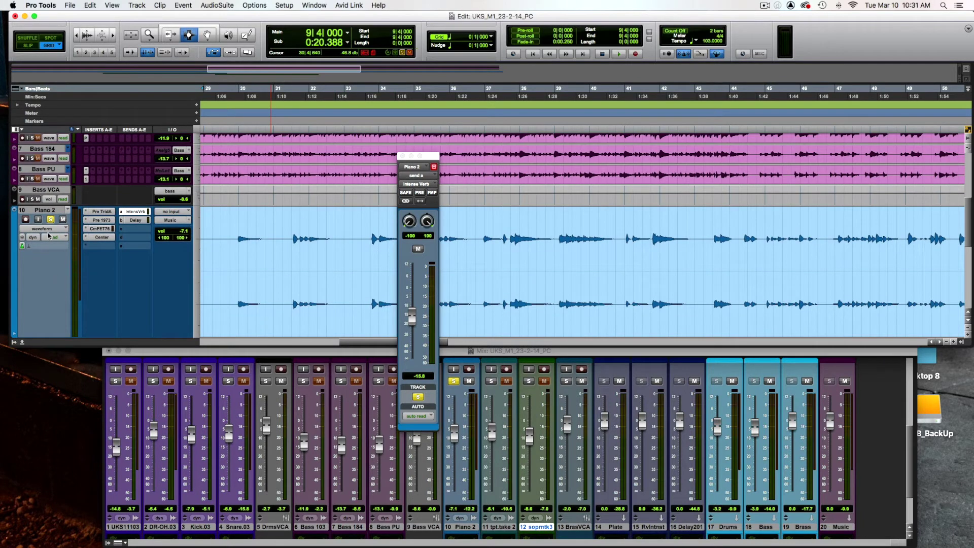
left_click(49, 228)
mouse_move(69, 279)
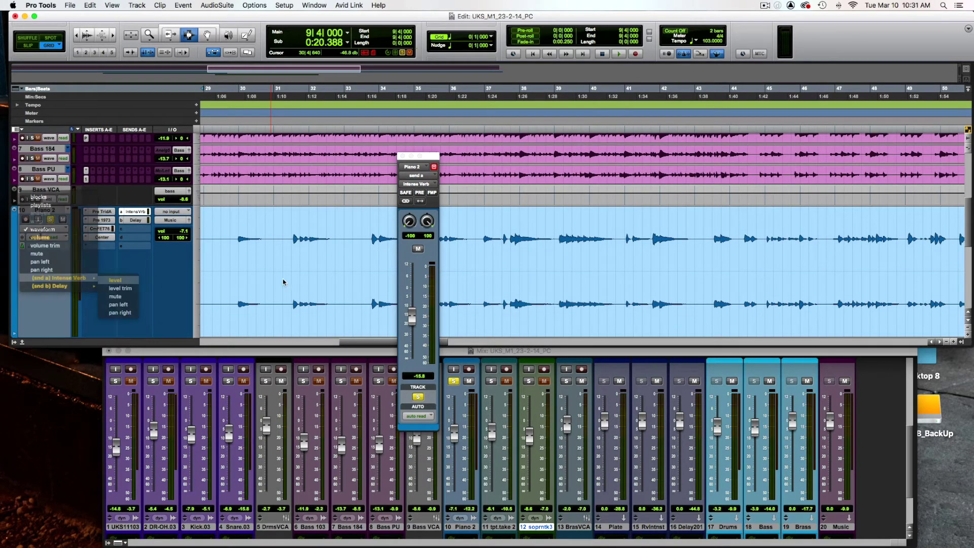
left_click(115, 280)
key("super+bracketleft")
key("super+bracketleft")
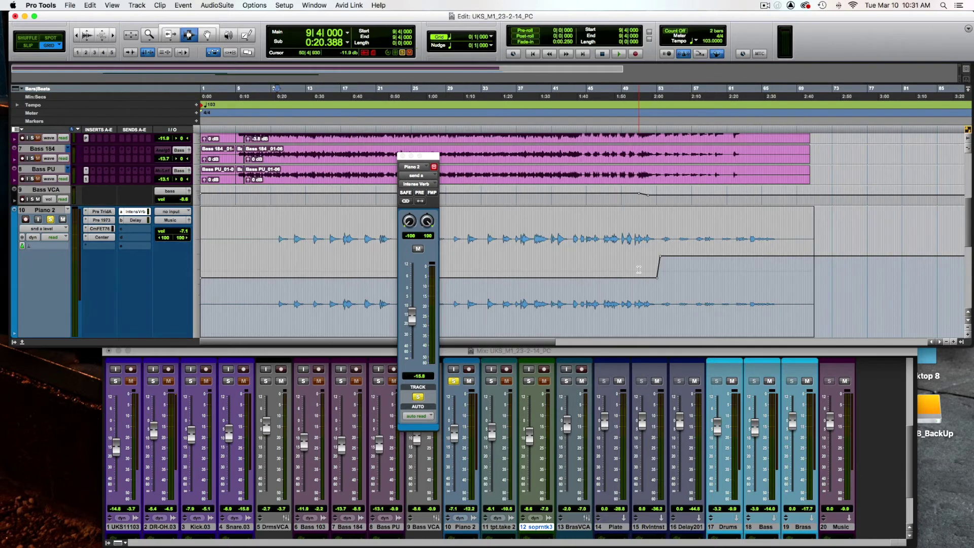
Step: Audition Piano 2 from 47|2|102 and from 51|4|000 through the rise in the Intense Verb send level
left_click(605, 264)
key("space")
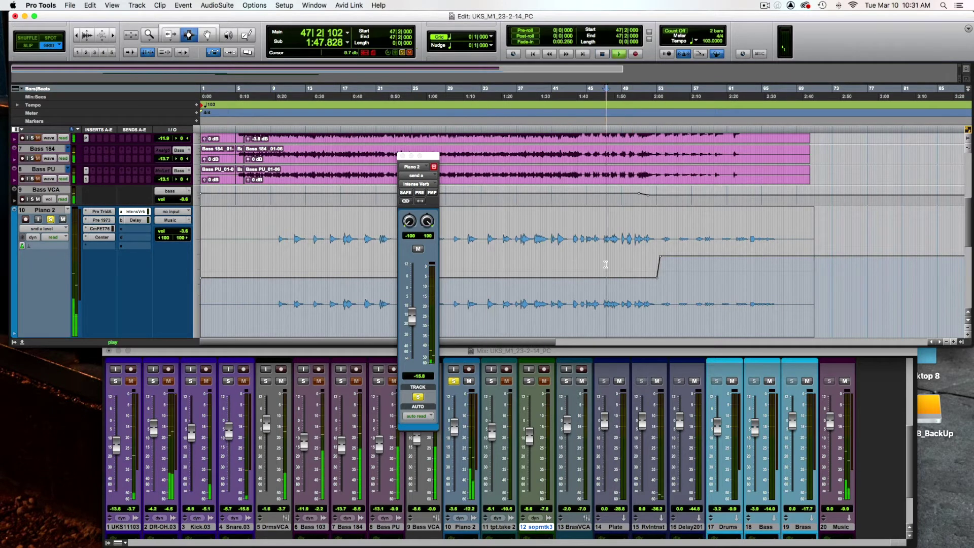
left_click(645, 254)
key("space")
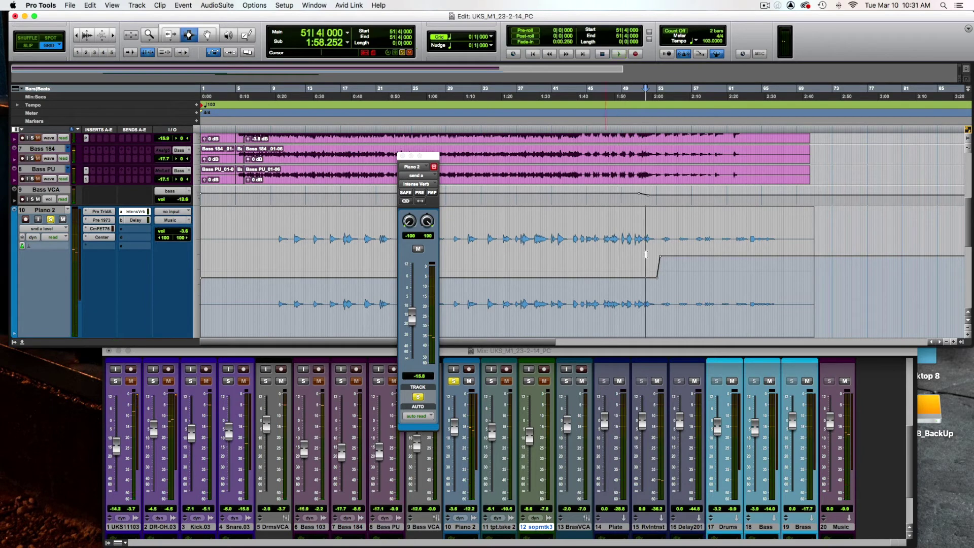
key("space")
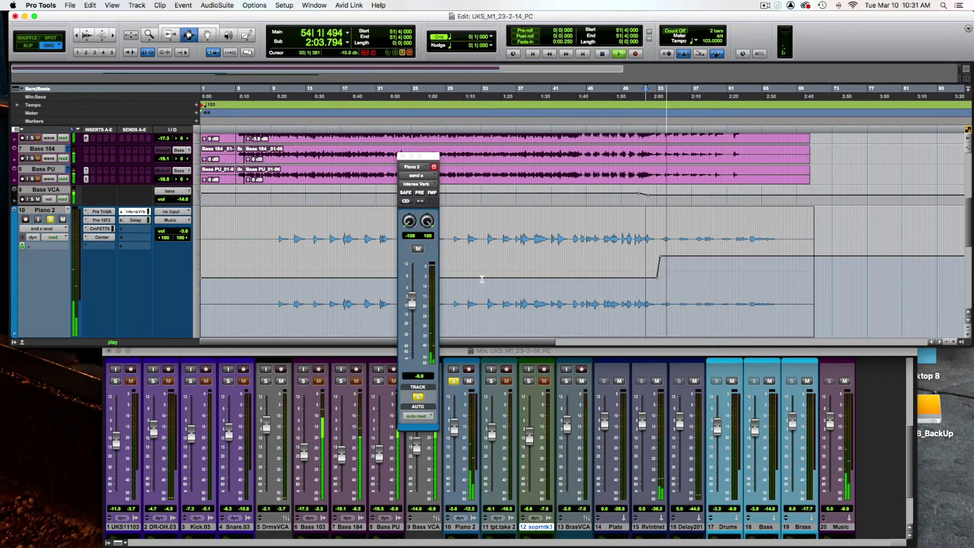
key("space")
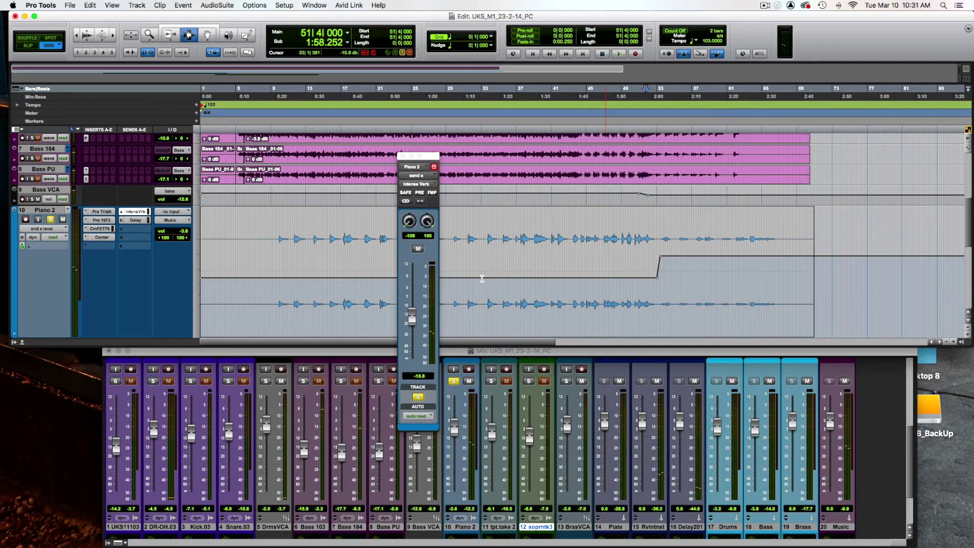
Step: Display Piano 2's Delay send level automation, play the passage from 52|2|000, and close the send window
left_click(132, 221)
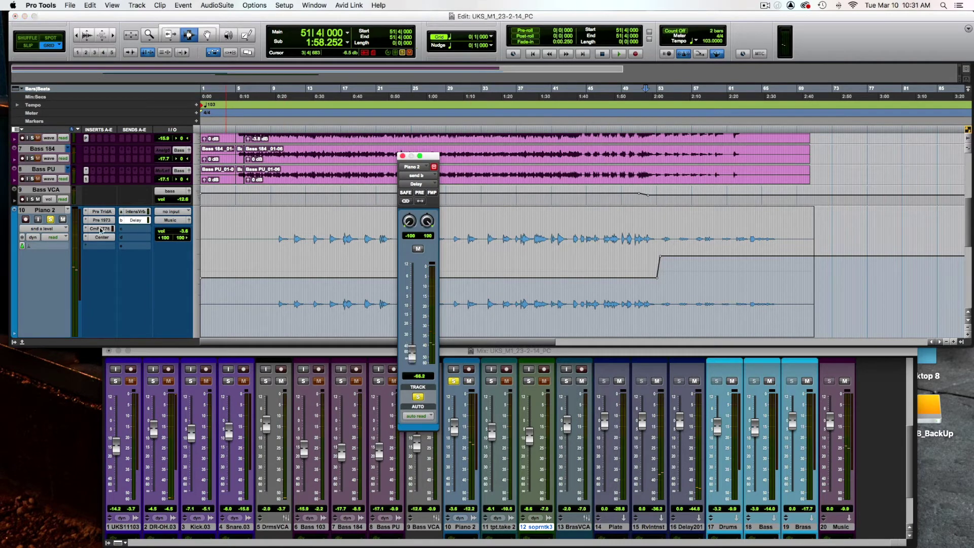
left_click(53, 230)
left_click(110, 238)
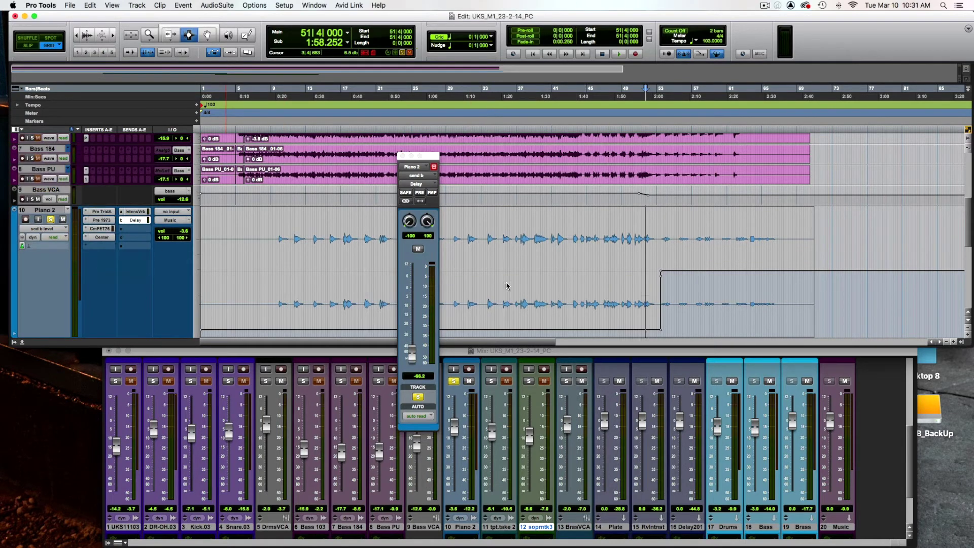
key("space")
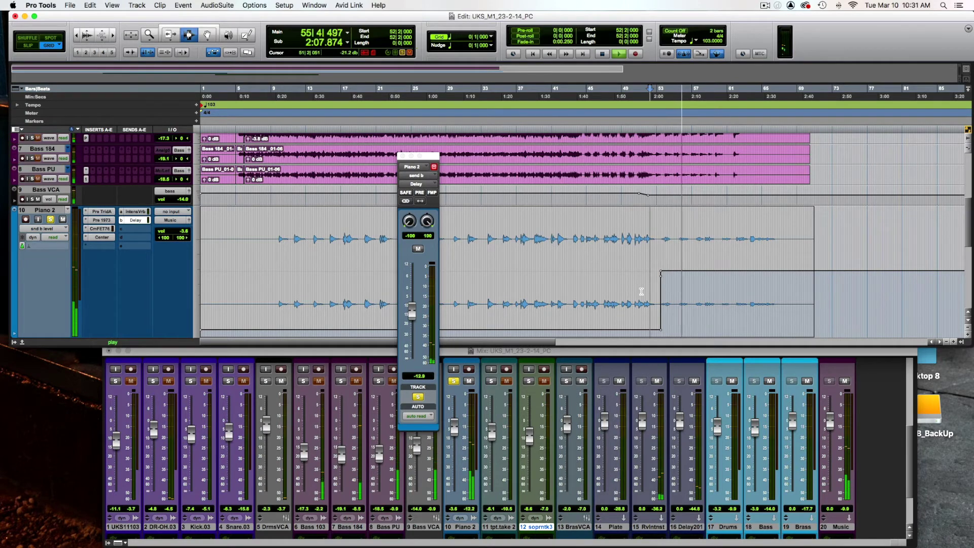
key("space")
left_click(401, 156)
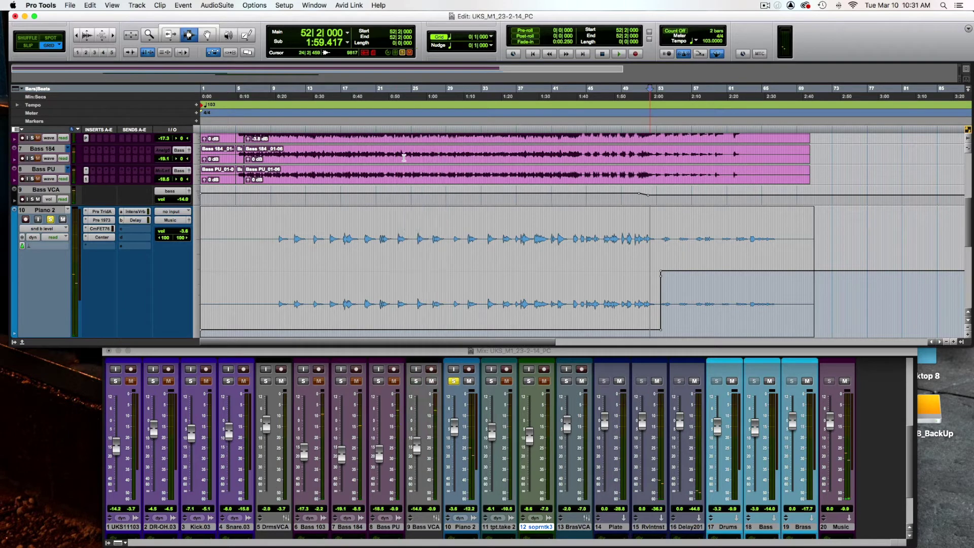
Step: Unsolo Piano 2 and return the track to its waveform view
left_click(50, 219)
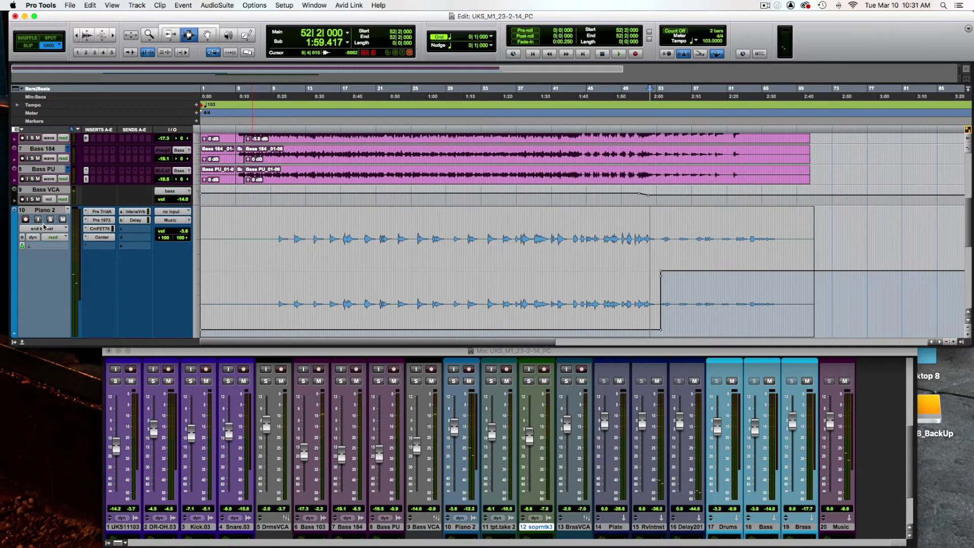
left_click(43, 228)
left_click(52, 172)
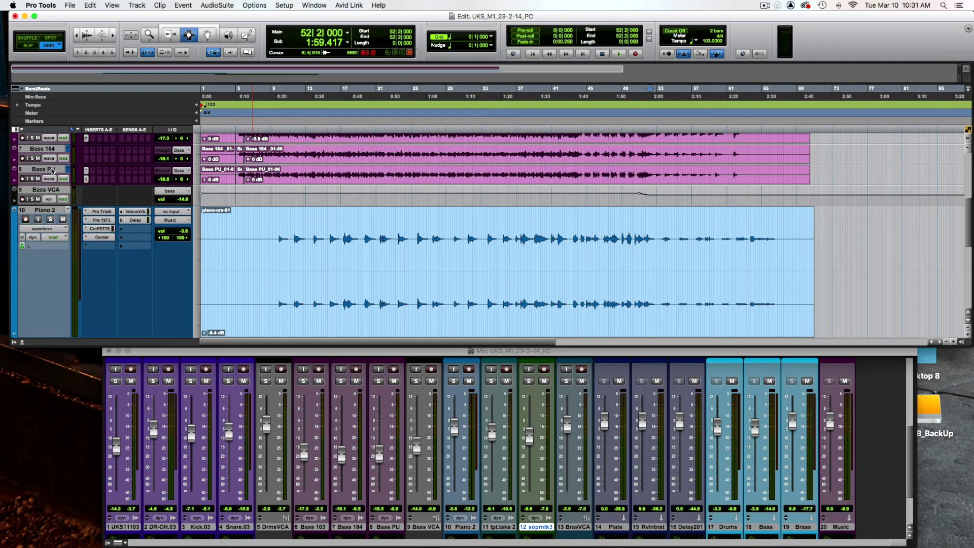
Step: Reduce the height of all tracks to a compact size
key("ctrl+alt+Down")
key("ctrl+alt+Down")
key("ctrl+alt+Down")
key("ctrl+alt+Down")
key("ctrl+alt+Down")
key("ctrl+alt+Up")
key("ctrl+alt+Up")
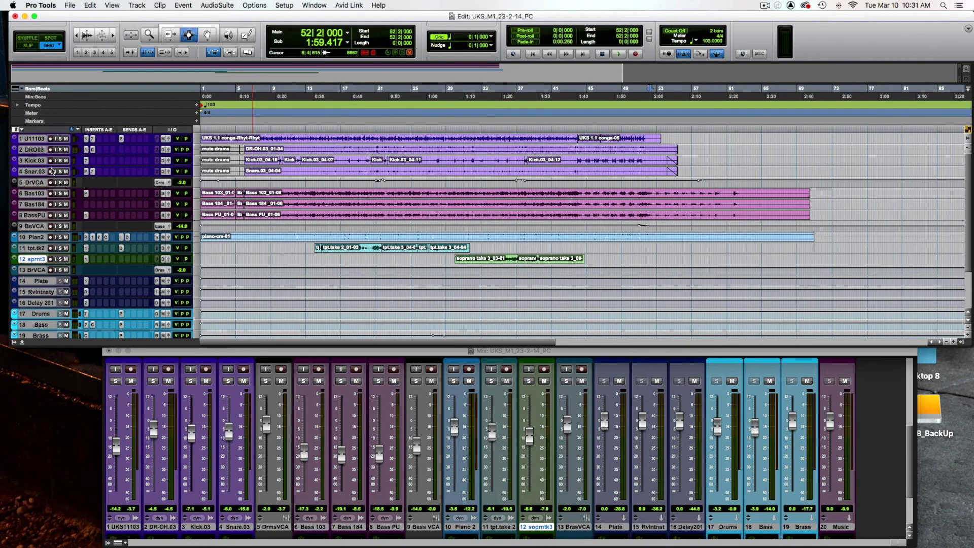
Step: Solo the Brass VCA and examine the Comp TUBE-STA insert on the Brass track, closing it when done
scroll(52, 171, "down", 10)
scroll(52, 172, "up", 4)
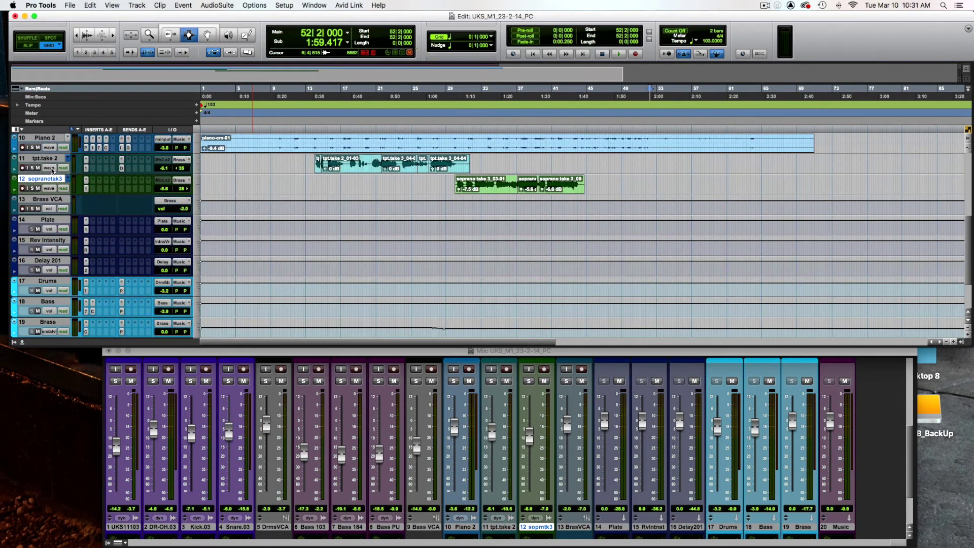
left_click(32, 229)
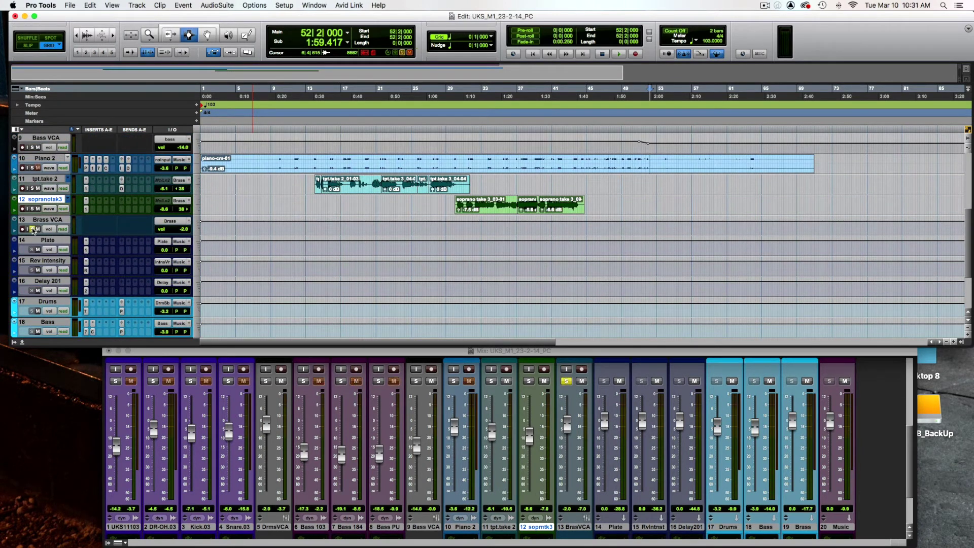
scroll(127, 234, "down", 2)
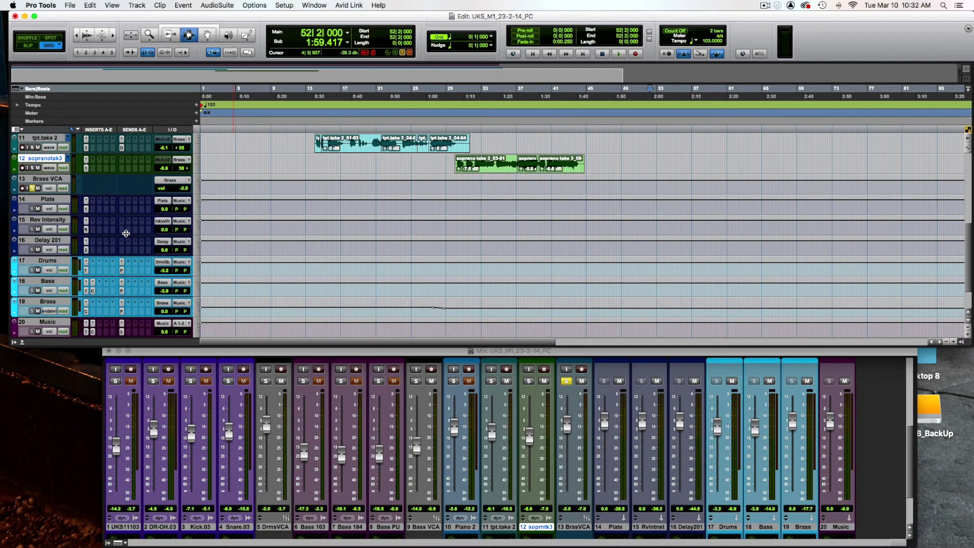
left_click(86, 311)
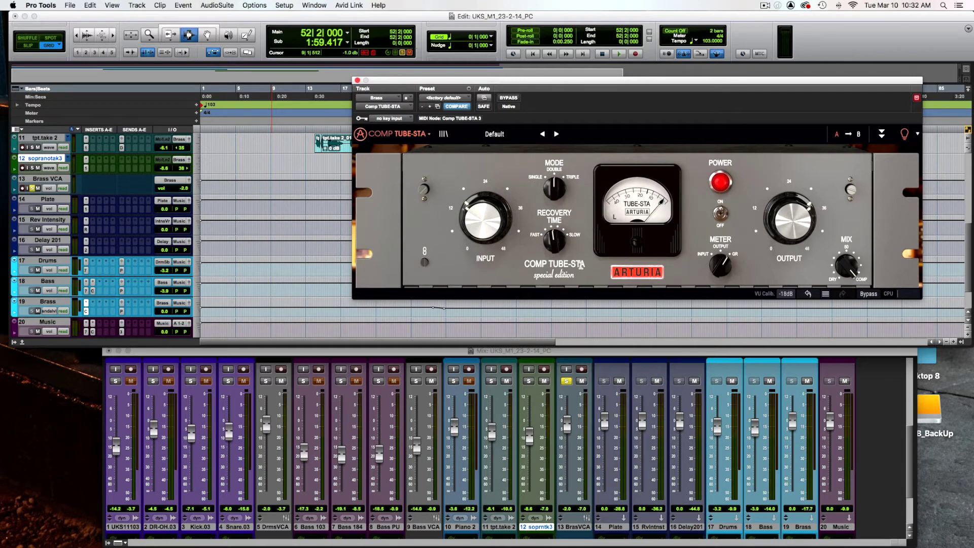
left_click(357, 80)
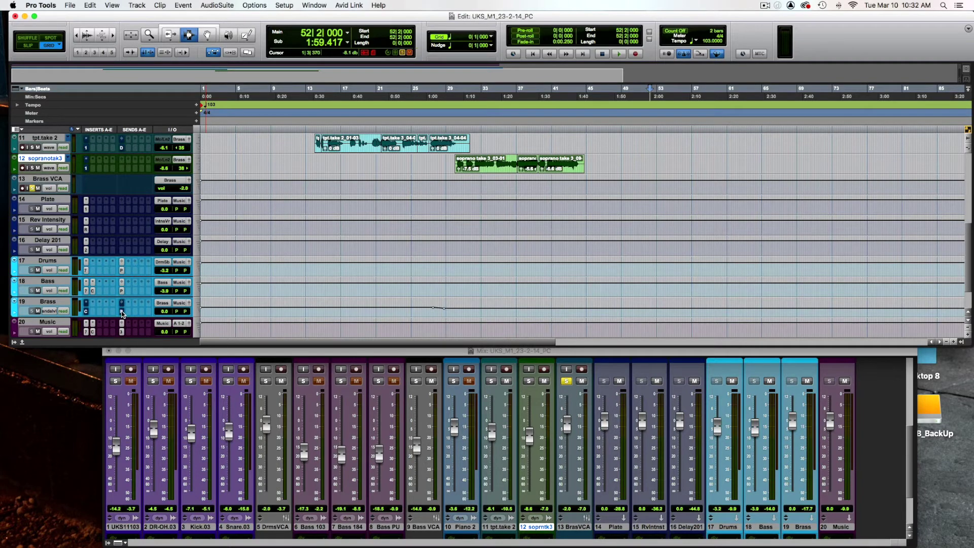
Step: Play the soloed brass from 13|3|000, and stop playback with the Pre 1973 insert enabled on tpt.take 2
left_click(310, 141)
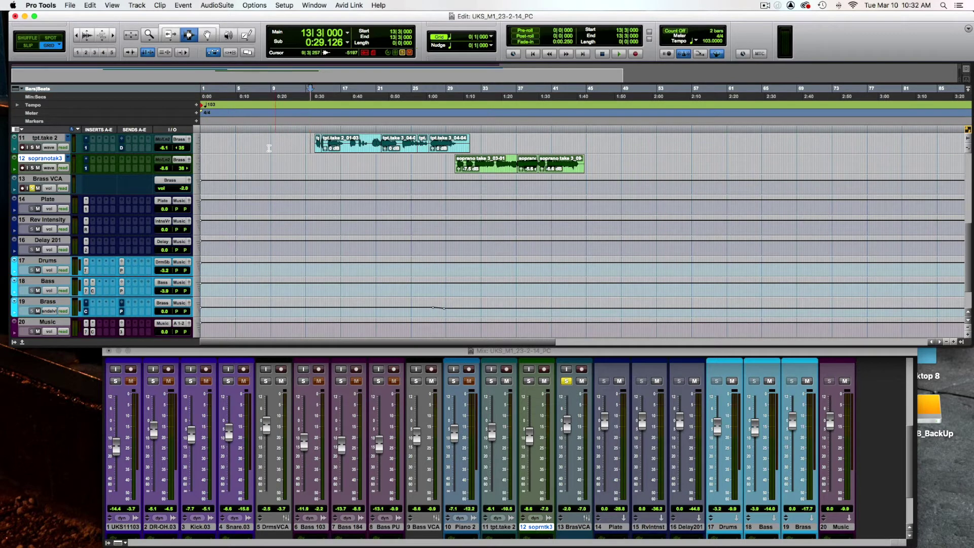
key("space")
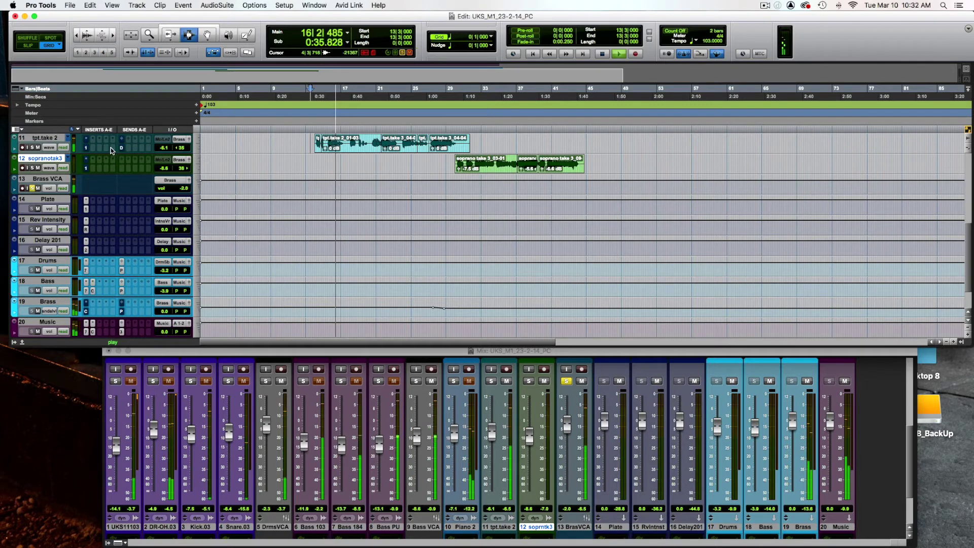
key("space")
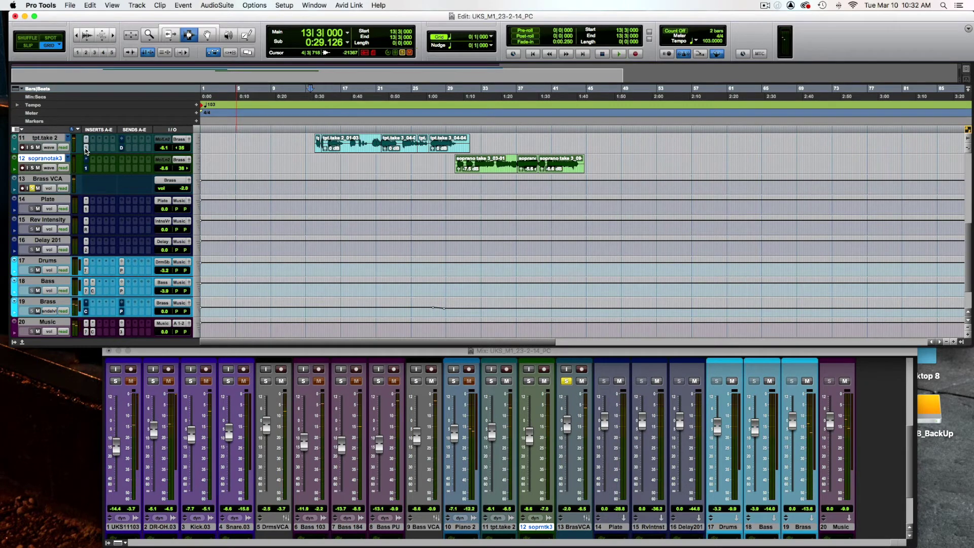
Step: Examine tpt.take 2's Pre 1973 insert during playback, close it, and enable the track's delay send
key("space")
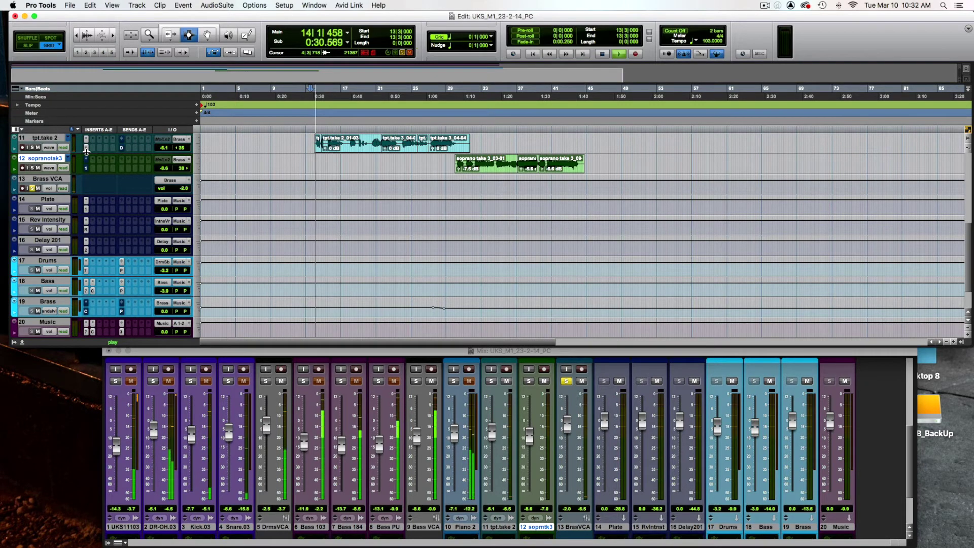
key("super+bracketright")
left_click(87, 148)
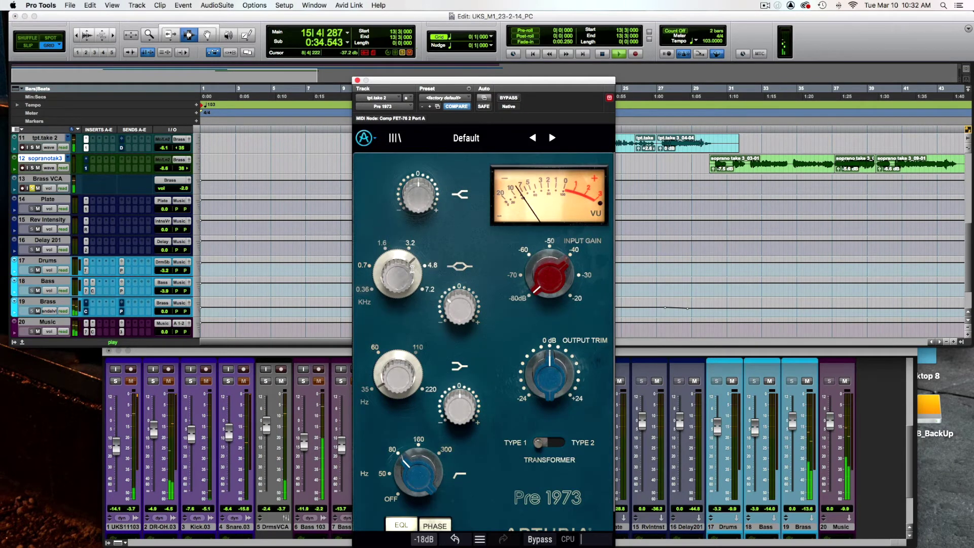
mouse_move(398, 275)
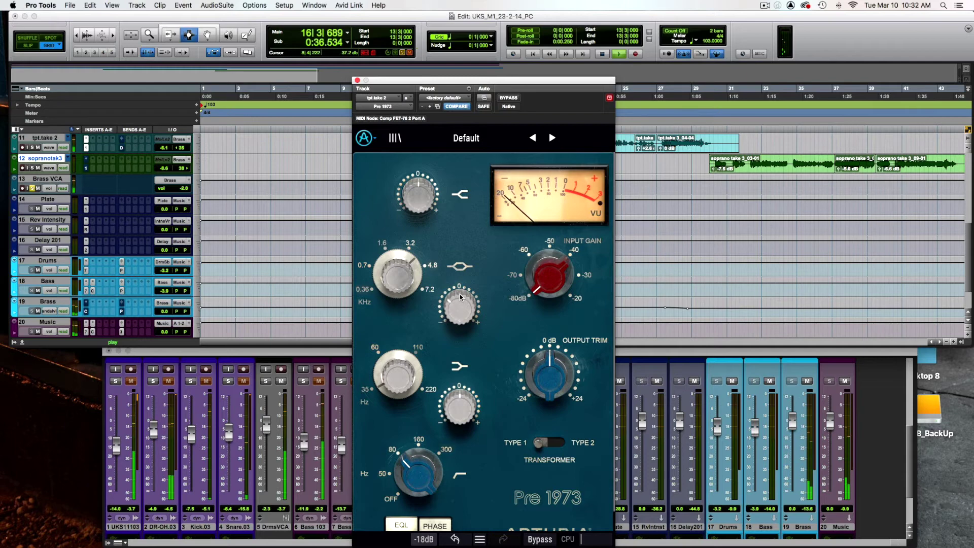
left_click(357, 81)
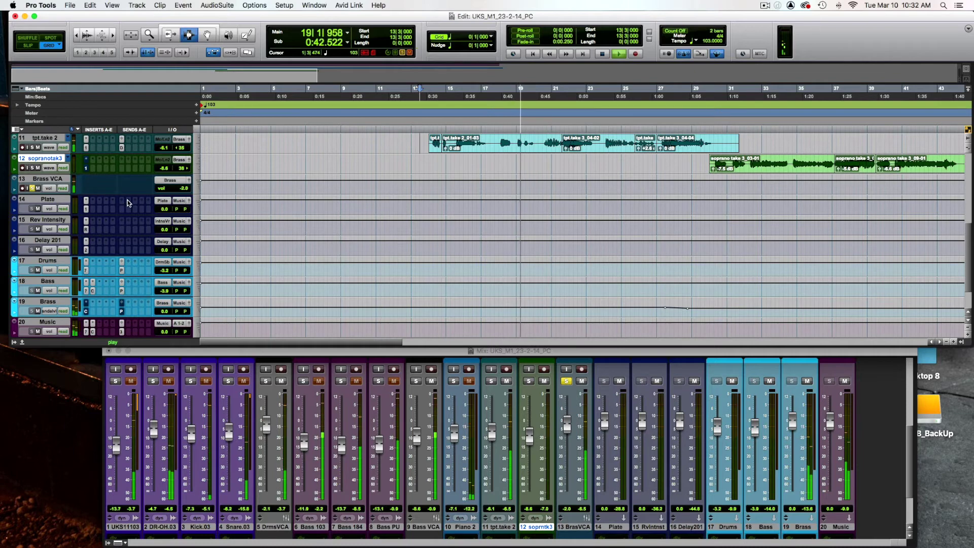
key("space")
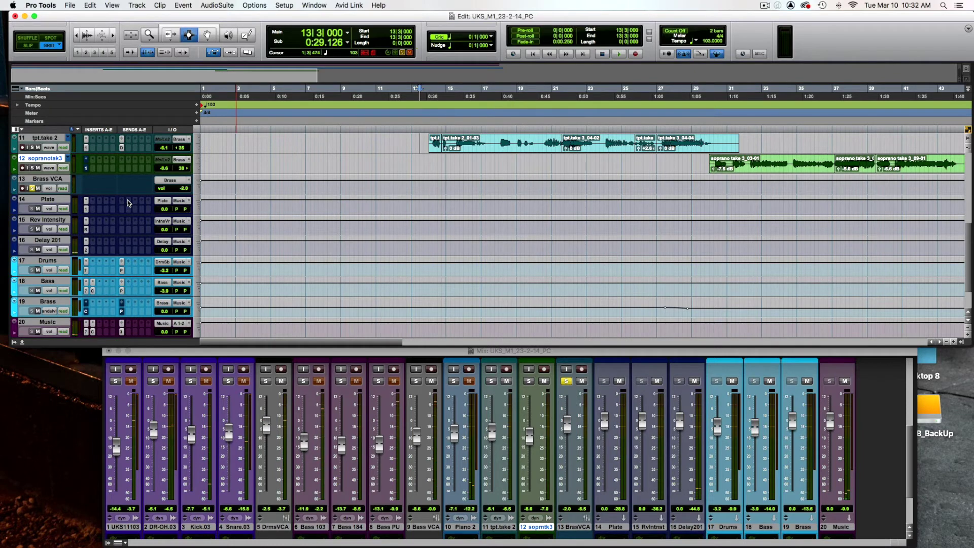
Step: Examine the Delay TAPE-201 insert on the Delay 201 track during playback, and enable the send on the Brass track
scroll(128, 202, "down", 2)
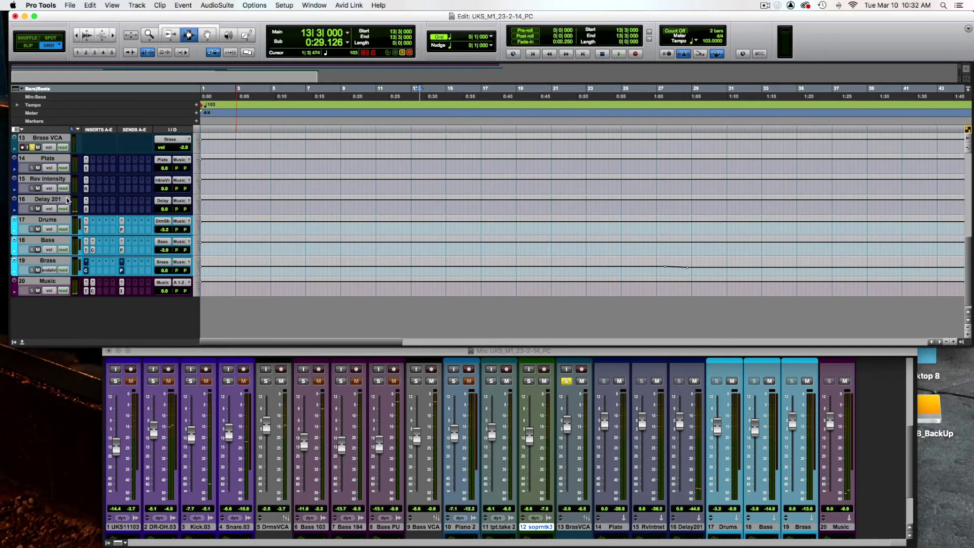
left_click(58, 200)
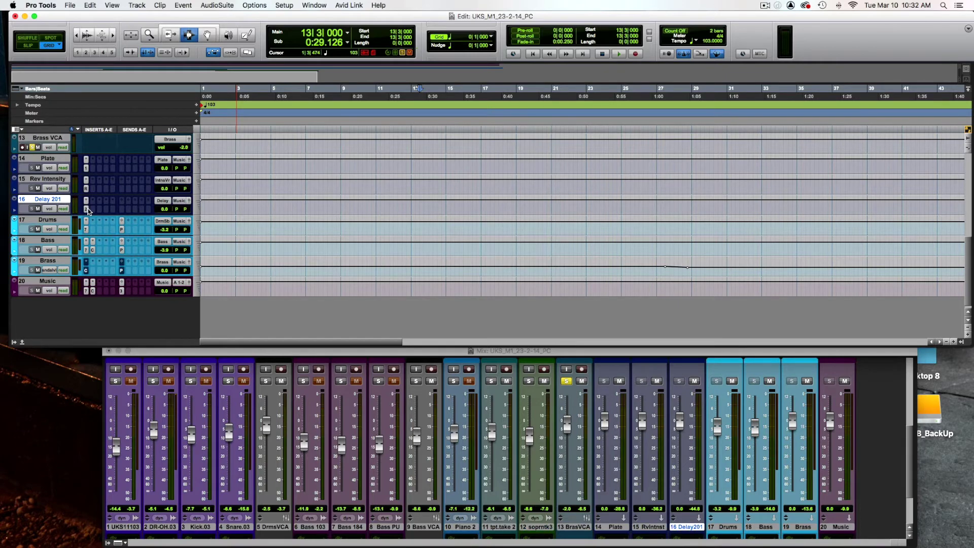
left_click(86, 209)
key("space")
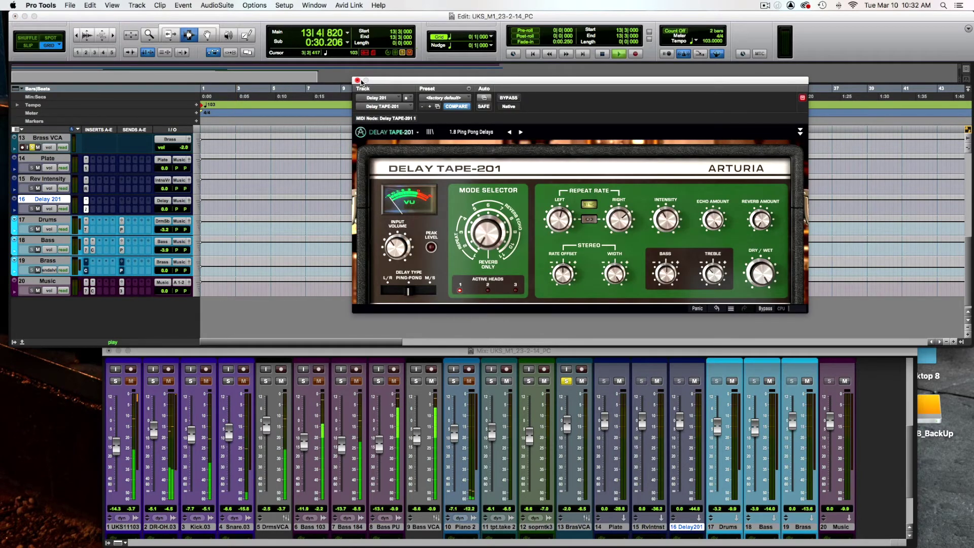
left_click(357, 80)
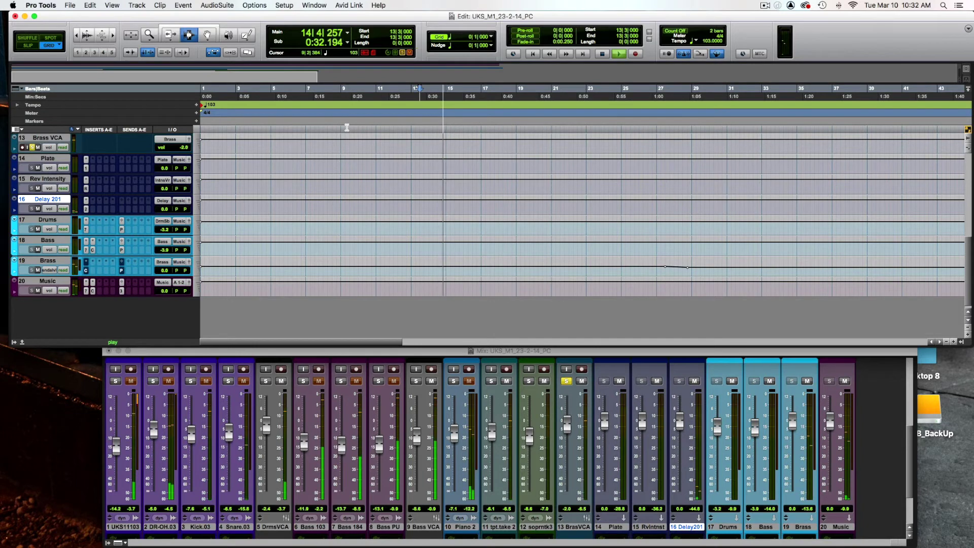
scroll(346, 126, "right", 1)
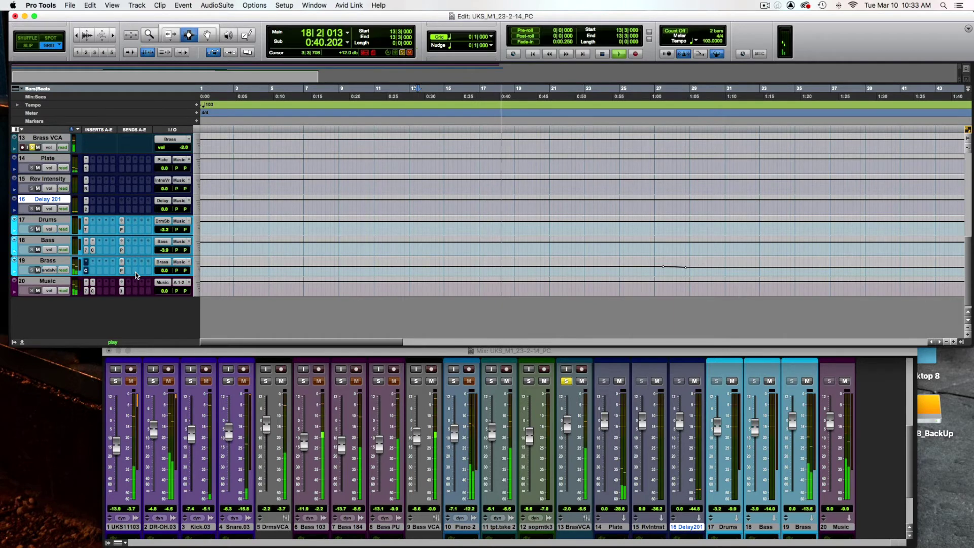
Step: Unsolo the Brass VCA and play the full mix from 13|3|000
scroll(136, 275, "up", 2)
scroll(136, 275, "up", 1)
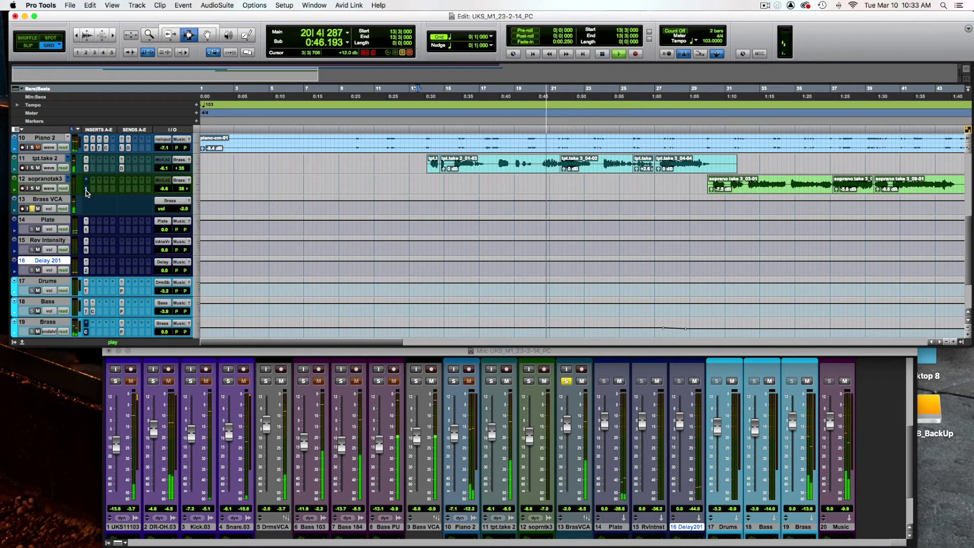
key("space")
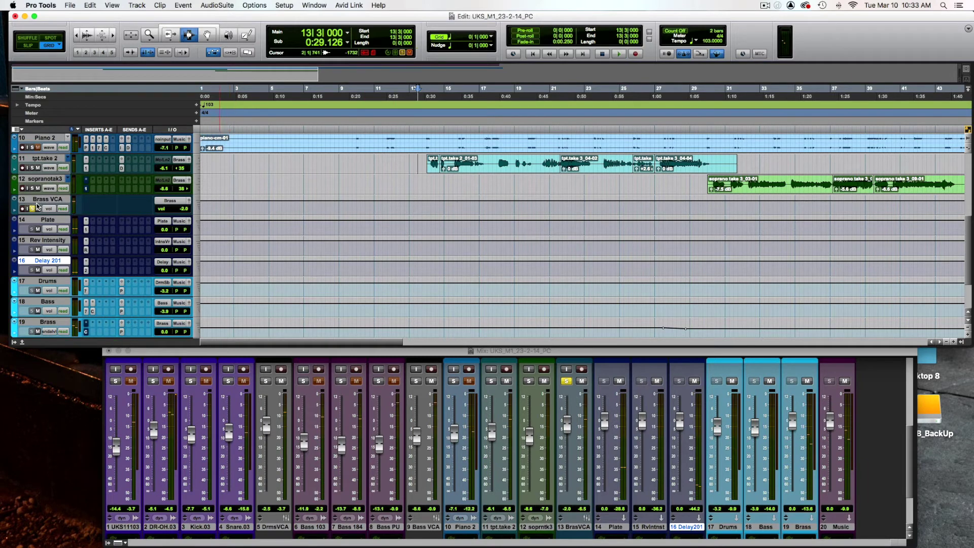
left_click(34, 208)
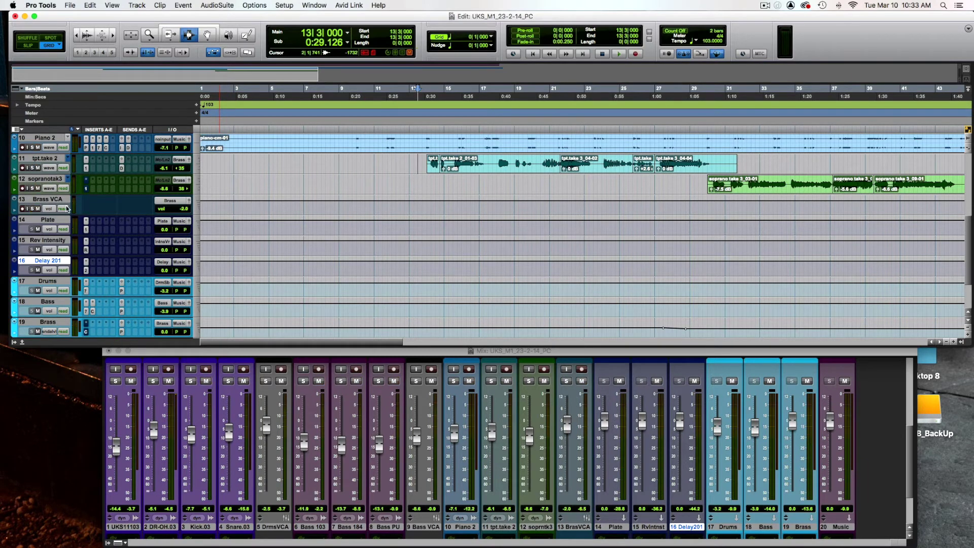
key("space")
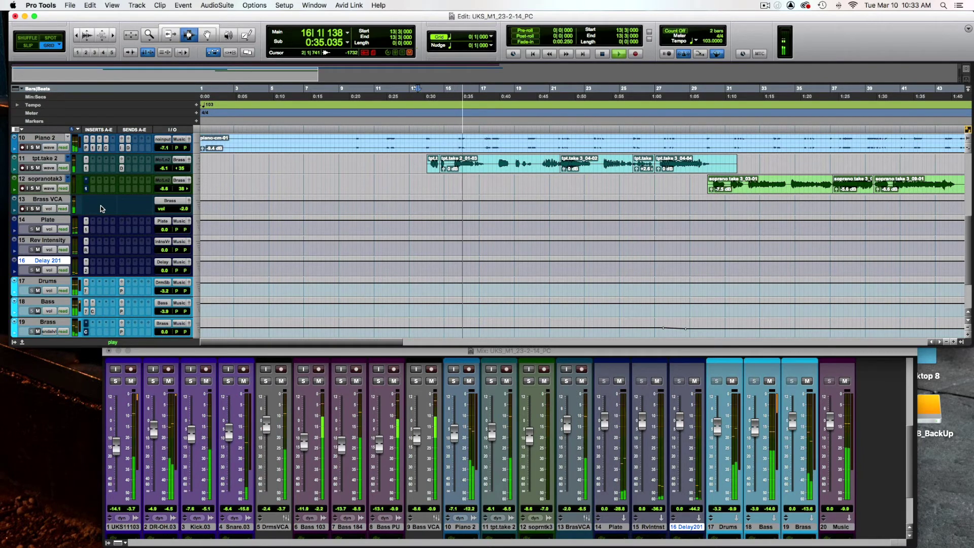
key("space")
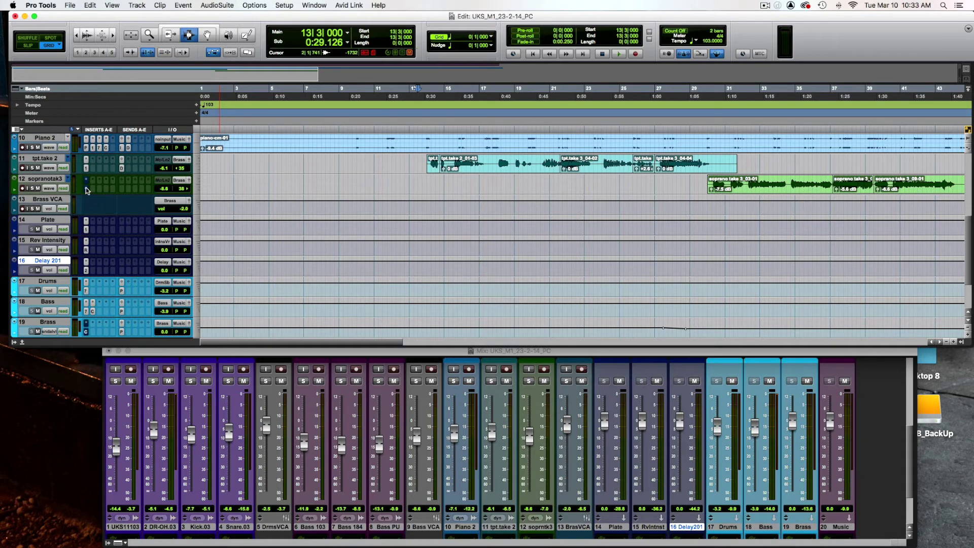
Step: Solo sopranotak3, enable its Pre 1973 insert and play the track from 30|2|000
left_click(87, 188)
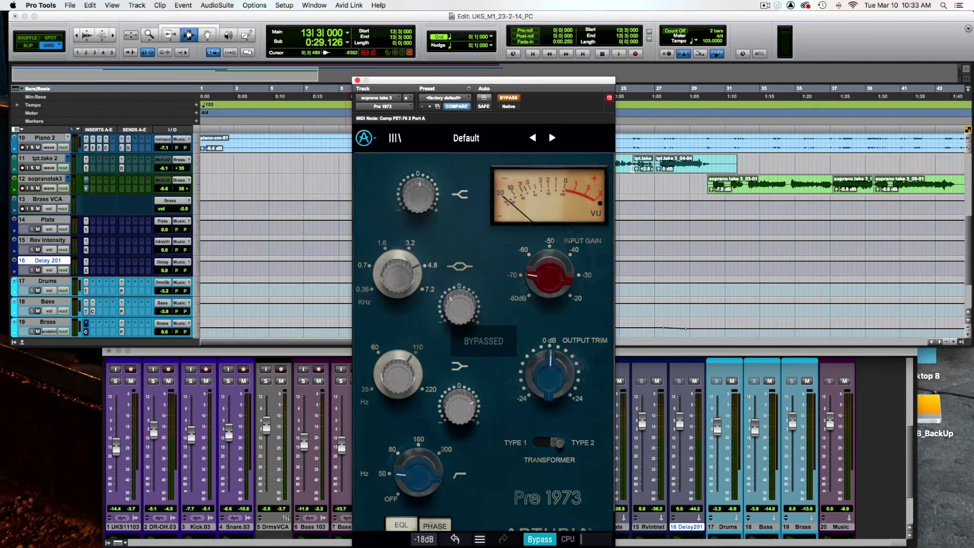
left_click(712, 183)
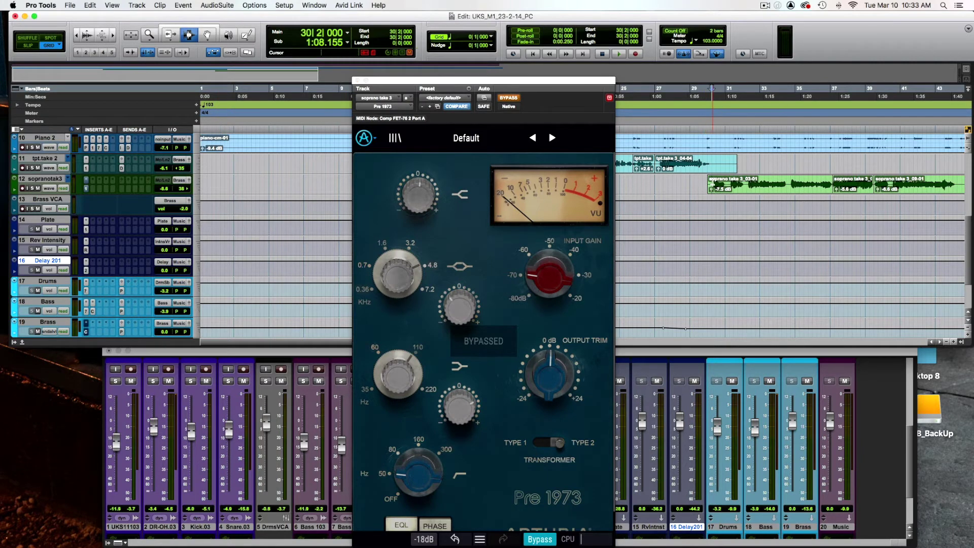
left_click(86, 188)
left_click(32, 188)
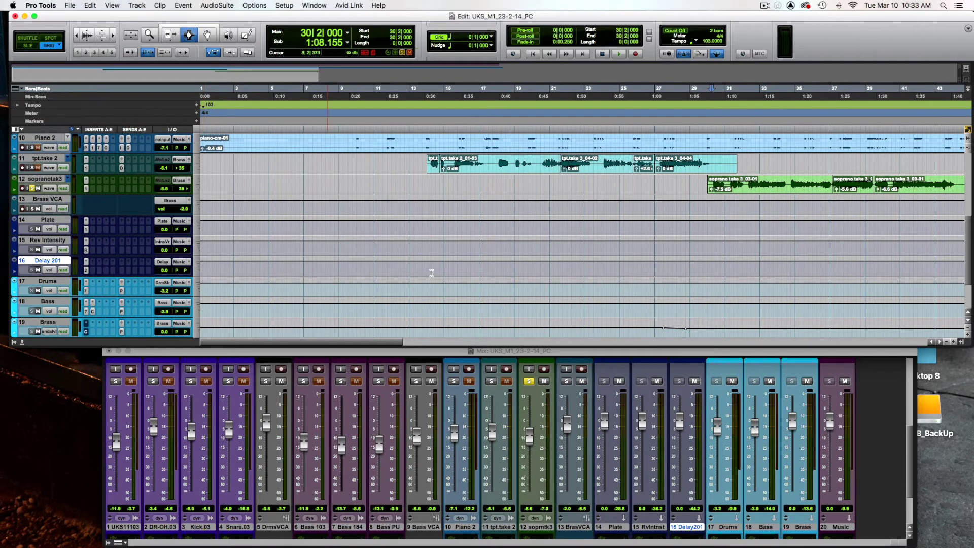
key("space")
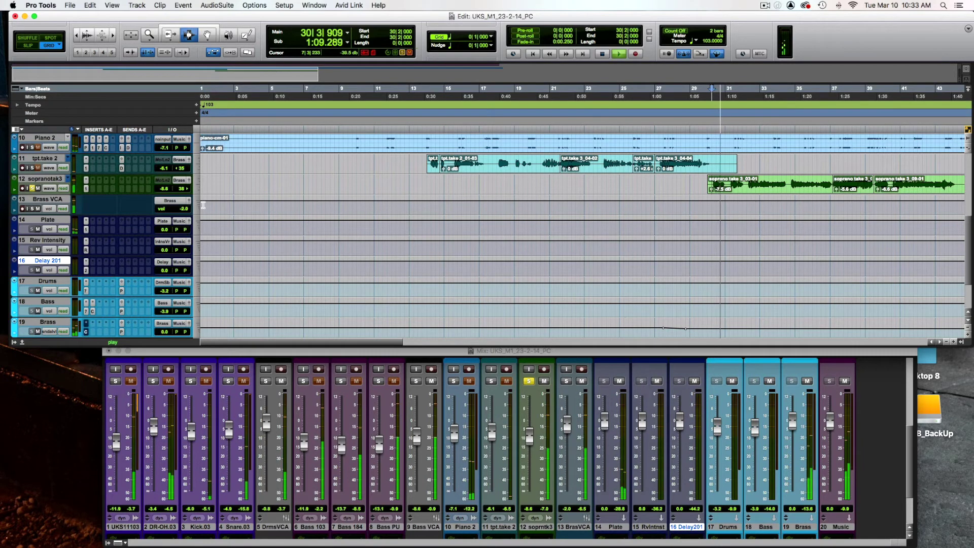
Step: Compare sopranotak3's Pre 1973 bypassed and active during playback, and close the plug-in
left_click(87, 190)
mouse_move(418, 268)
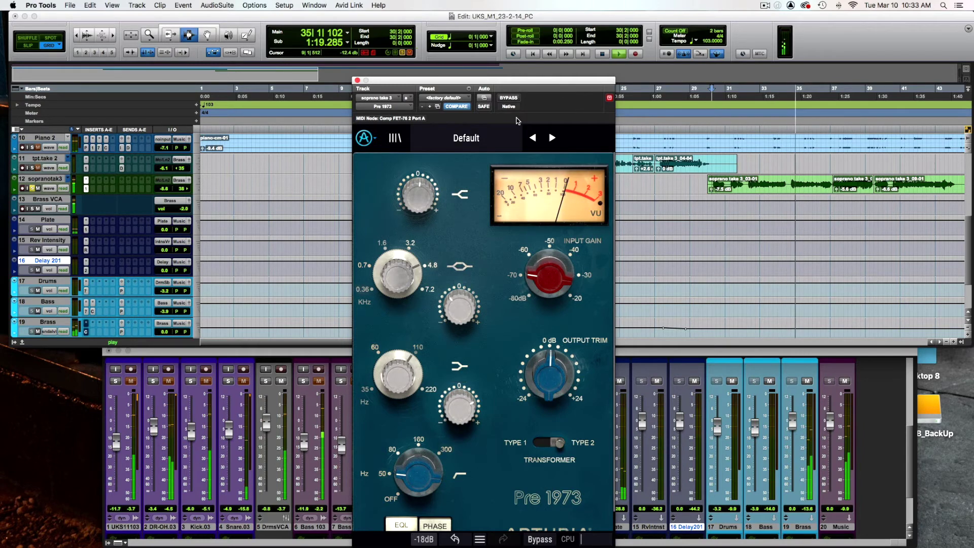
left_click(510, 98)
left_click(509, 98)
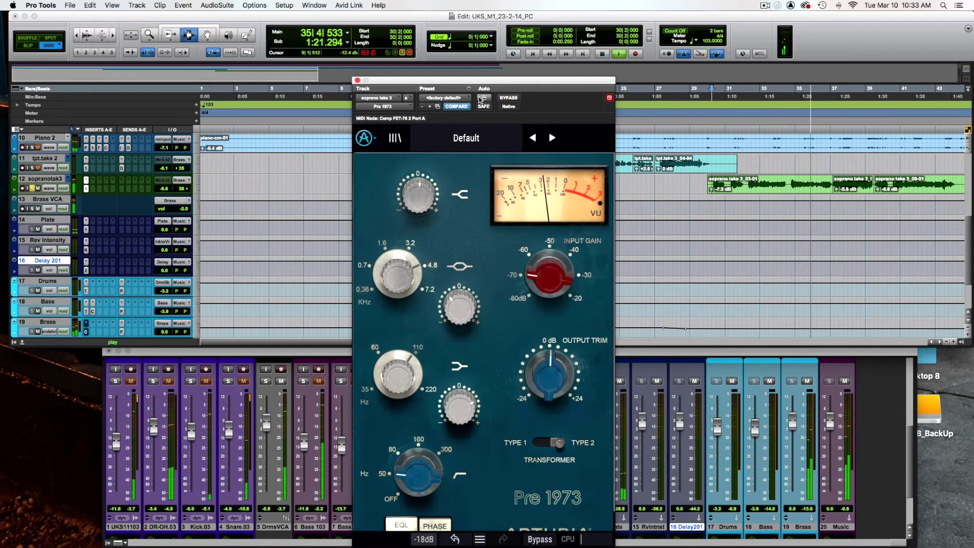
left_click(357, 81)
key("space")
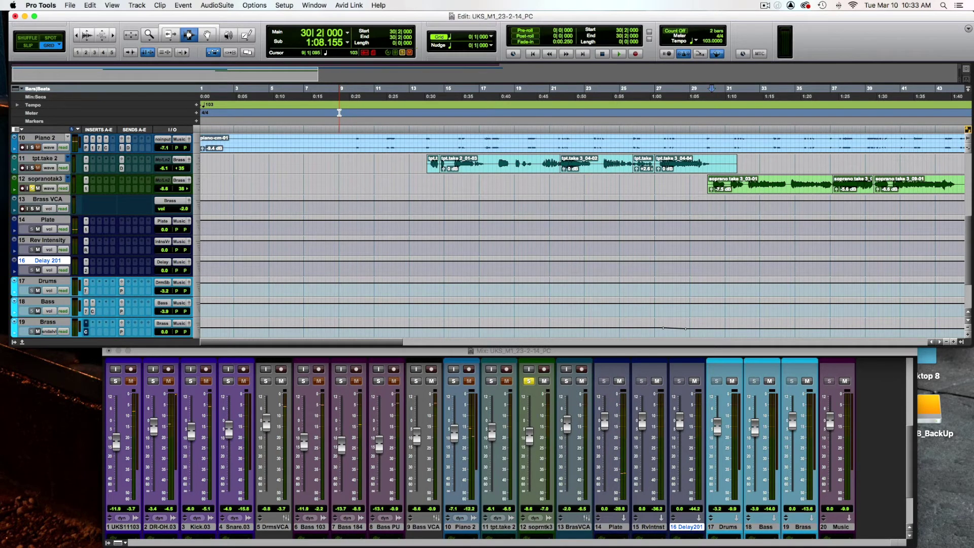
Step: Play from 30|2|000, enabling the Brass track's compressor insert and unsoloing sopranotak3 to hear the full mix
key("space")
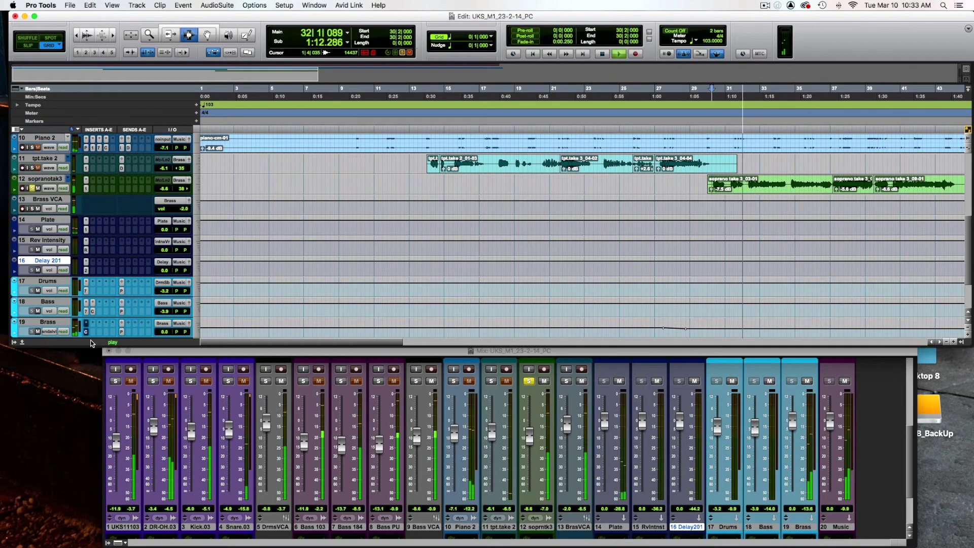
scroll(86, 333, "up", 1)
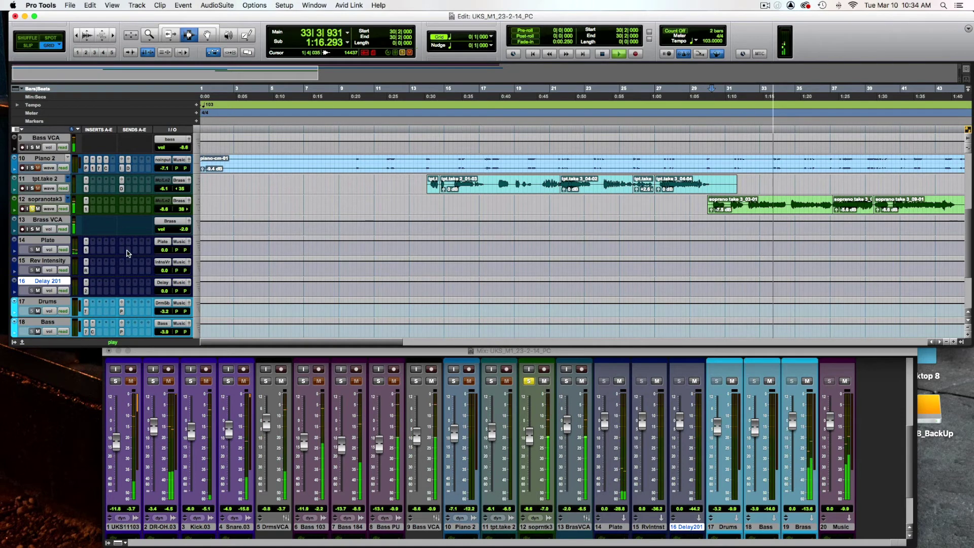
scroll(56, 198, "down", 1)
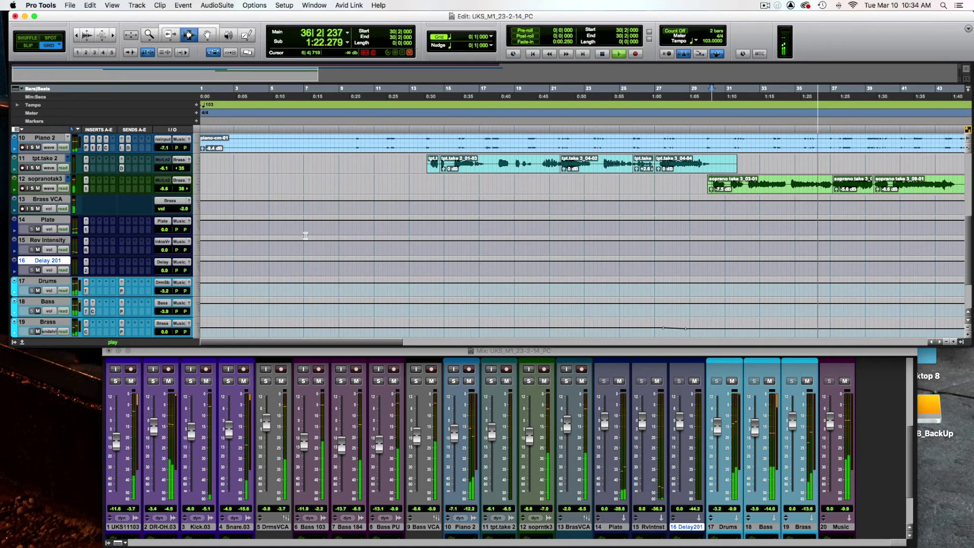
scroll(306, 234, "down", 3)
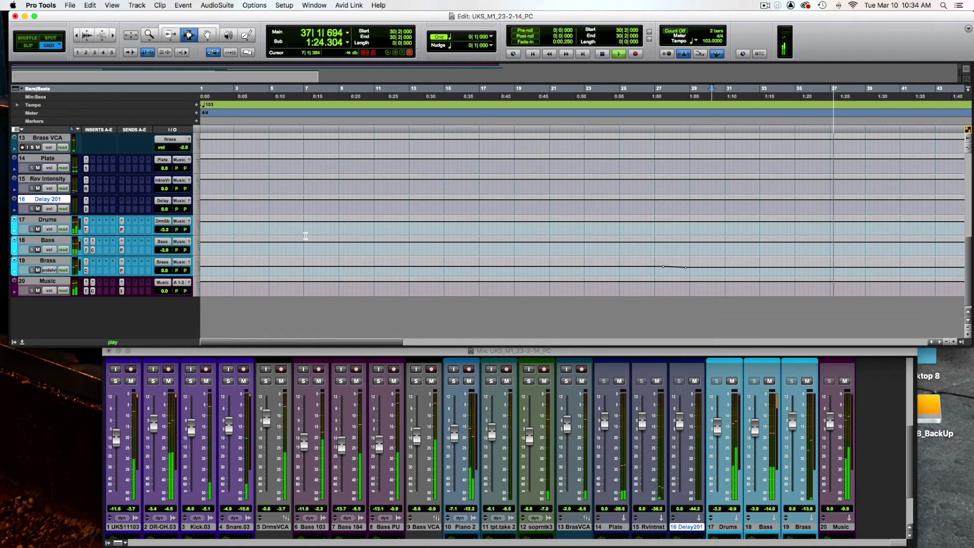
scroll(299, 236, "down", 1)
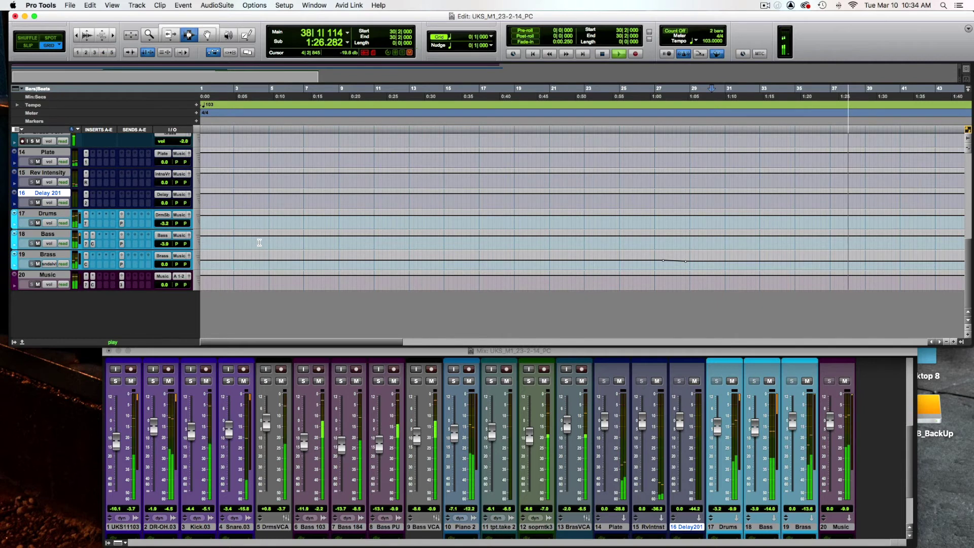
key("space")
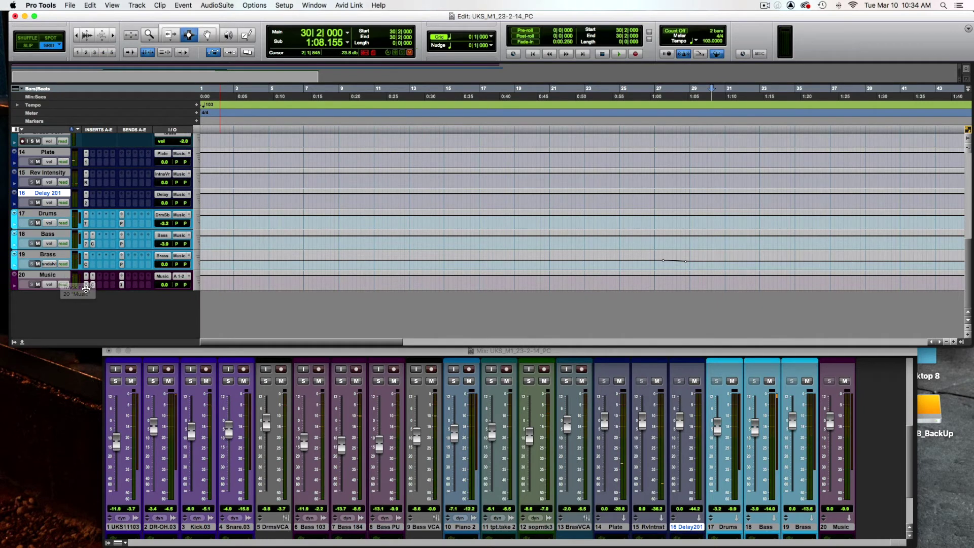
Step: Inspect the Music track's send A, and compare its Pre V76 insert bypassed and active during playback from 30|2|000
left_click(122, 285)
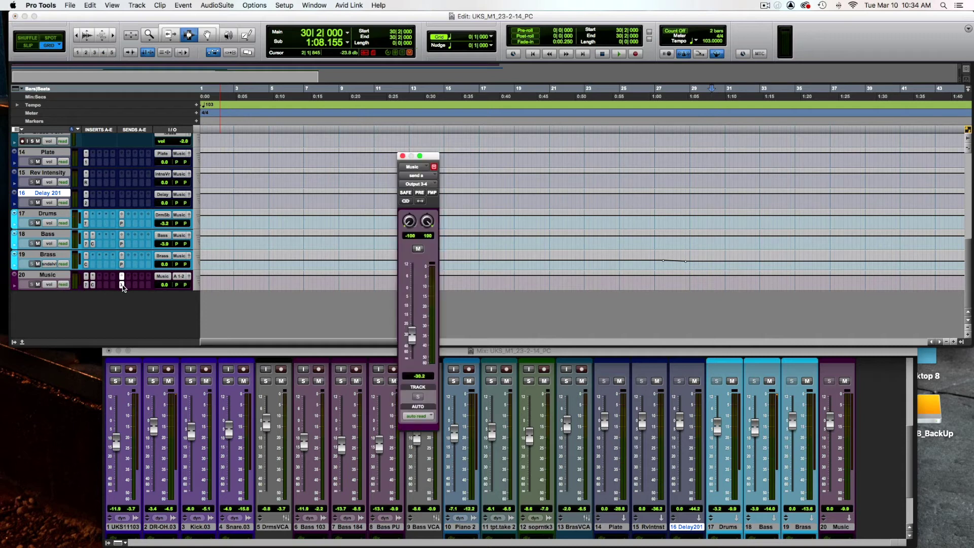
left_click(402, 157)
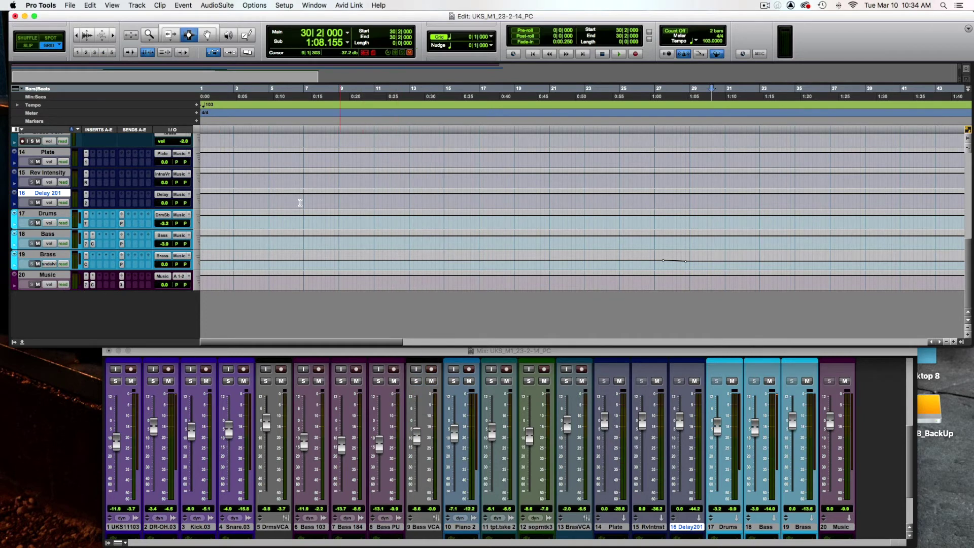
left_click(86, 285)
key("space")
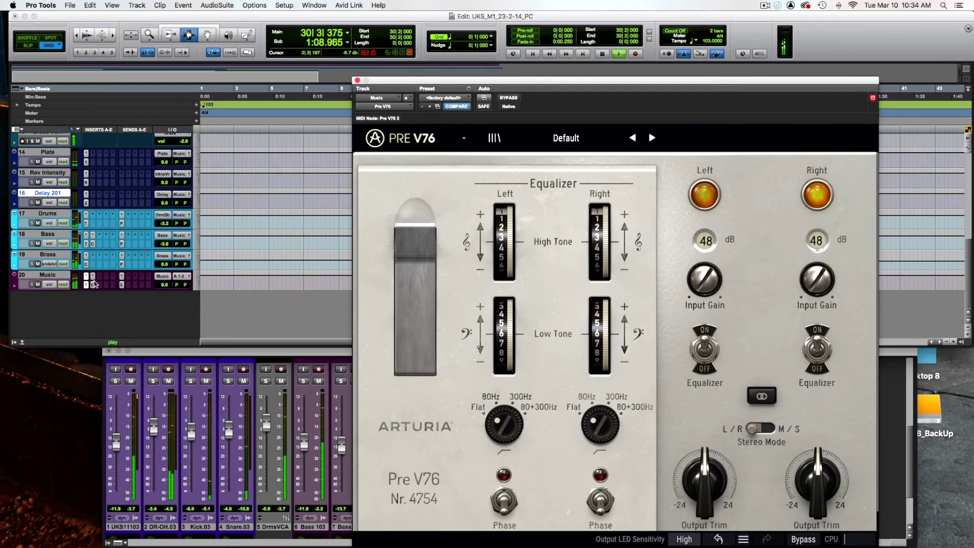
left_click(508, 97)
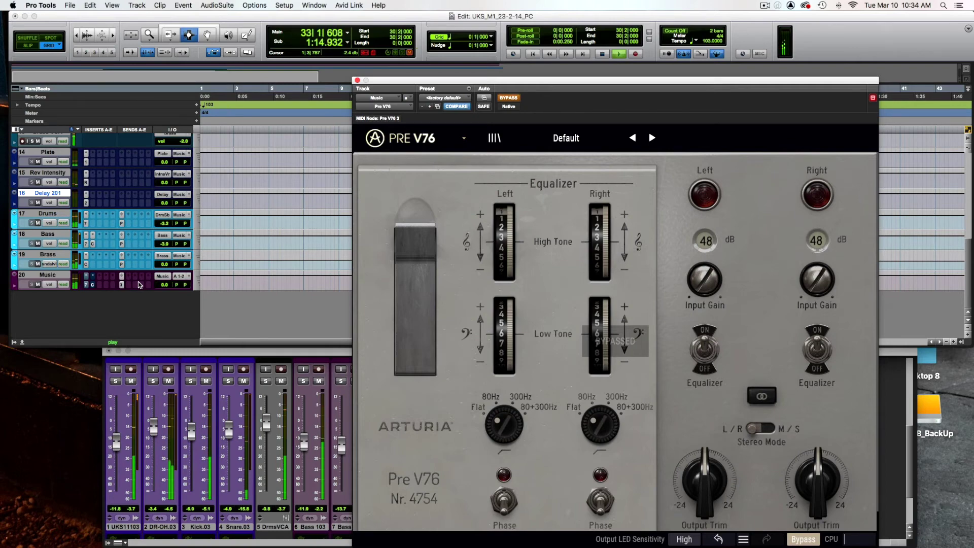
left_click(509, 98)
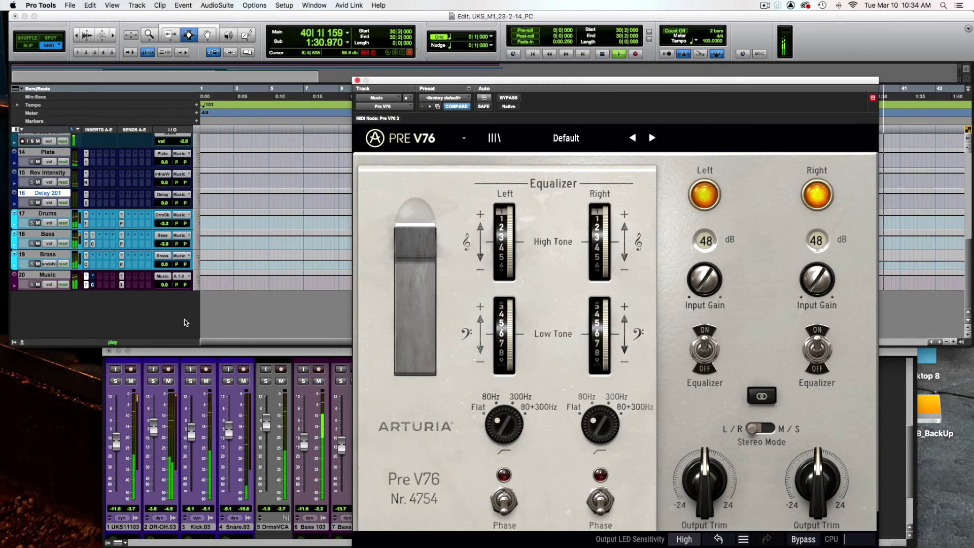
Step: Open the Music track's Comp TUBE-STA and adjust its input gain during playback, raising the output gain to +38.2 dB
left_click(93, 286)
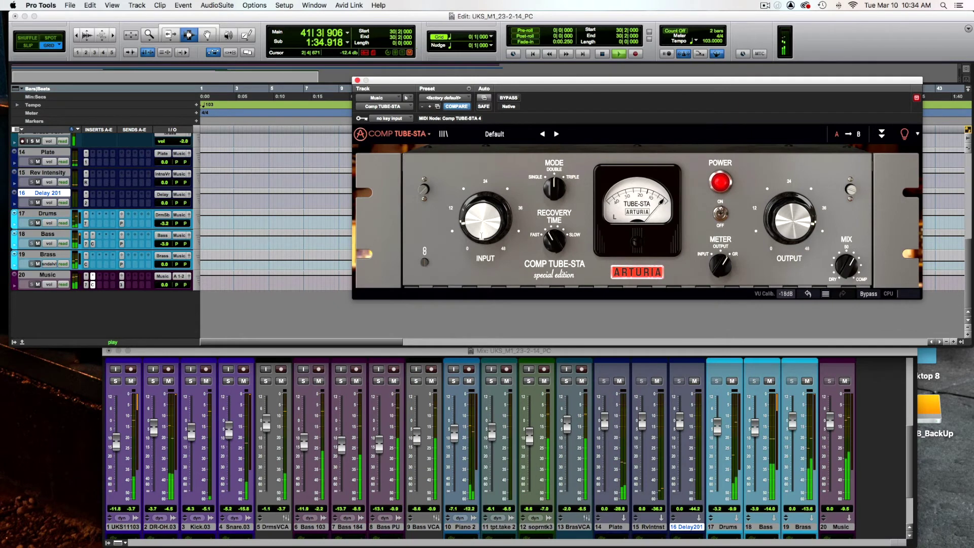
key("space")
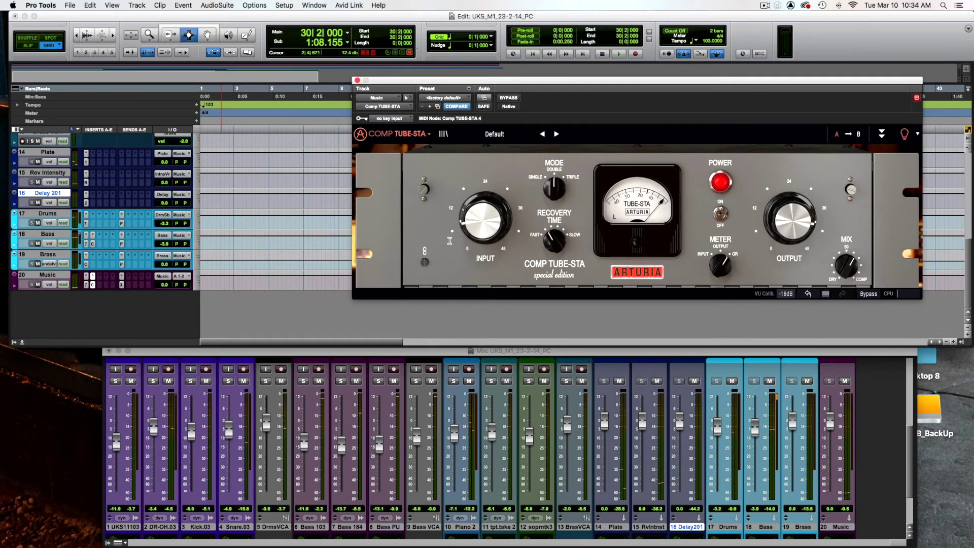
key("space")
left_click_drag(473, 227, 473, 218)
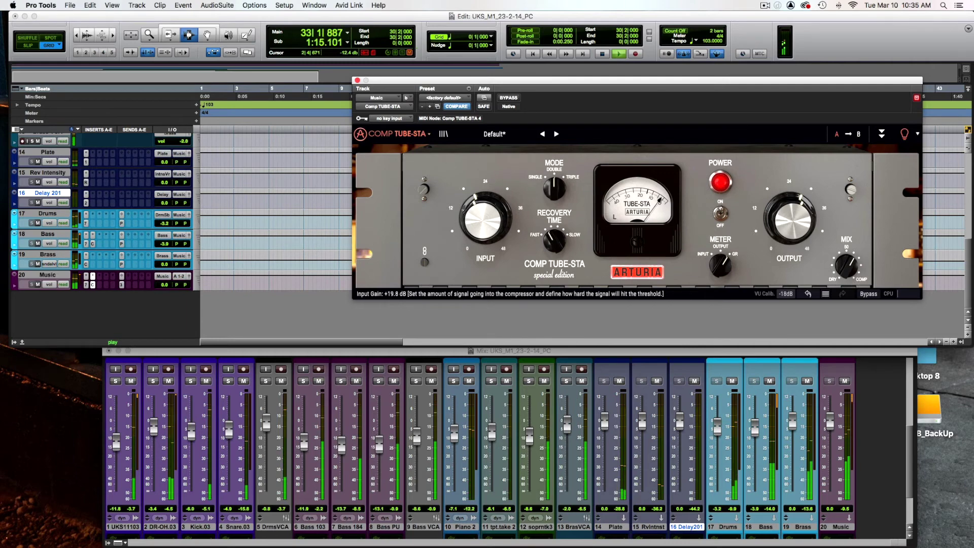
left_click_drag(474, 219, 468, 228)
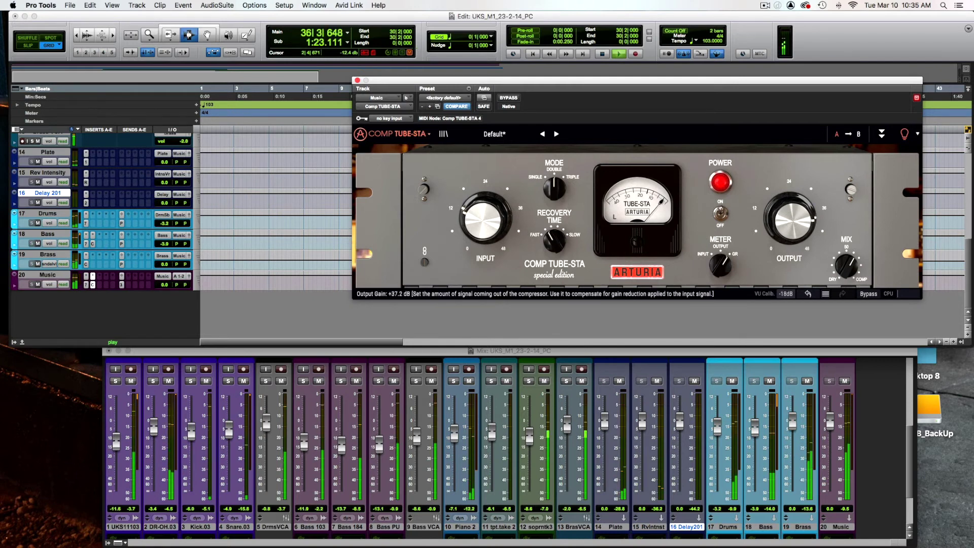
left_click_drag(785, 226, 785, 225)
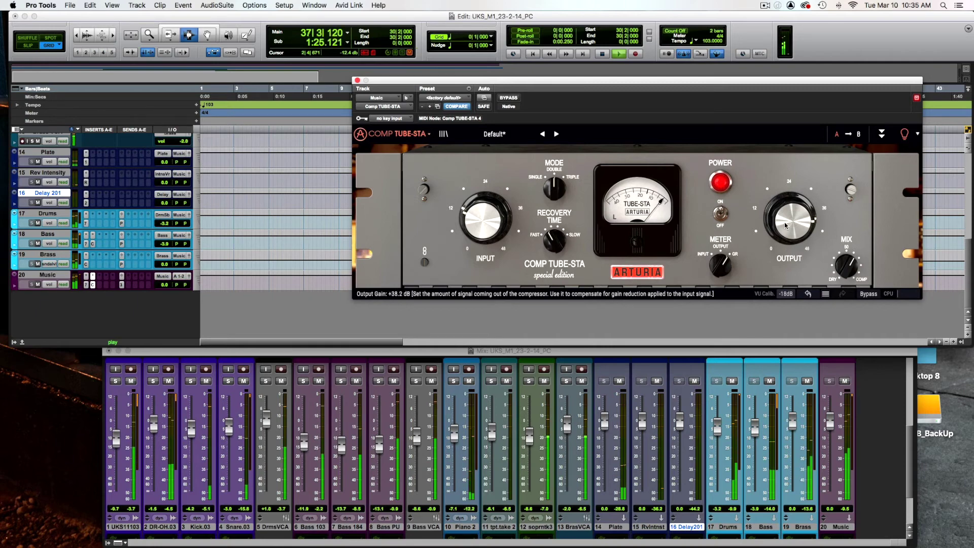
key("space")
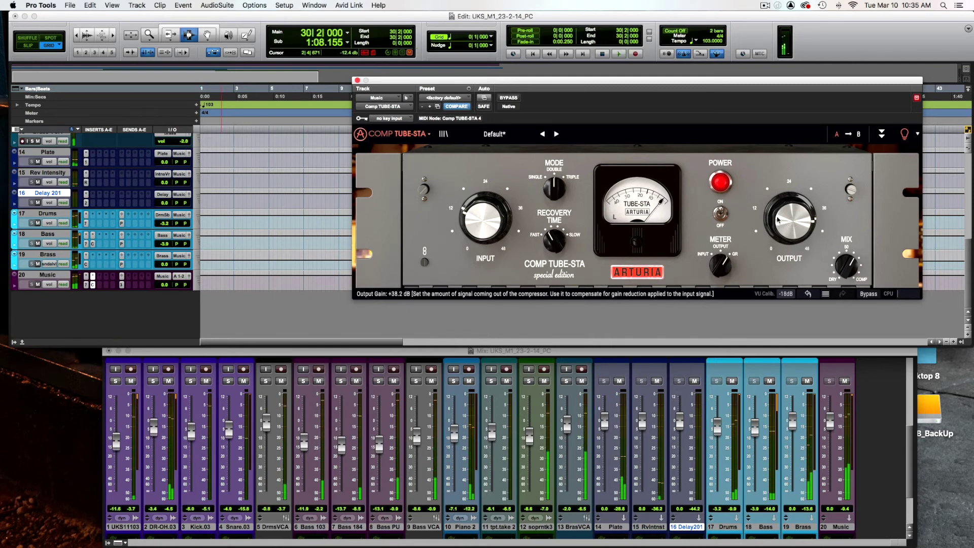
Step: Fine-tune the Music track's Comp TUBE-STA during playback to +13.4 dB input gain and +37.4 dB output gain
left_click_drag(477, 217, 477, 219)
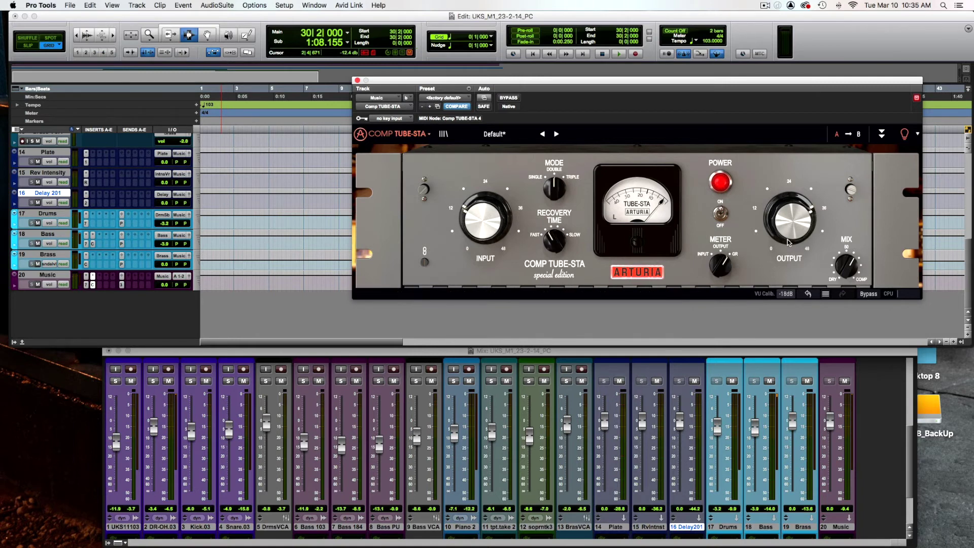
key("space")
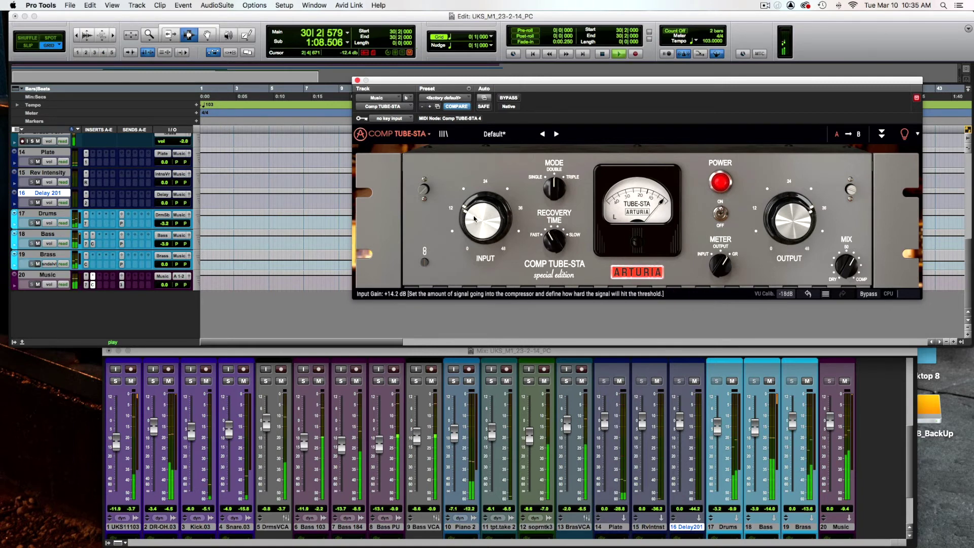
left_click_drag(477, 219, 476, 222)
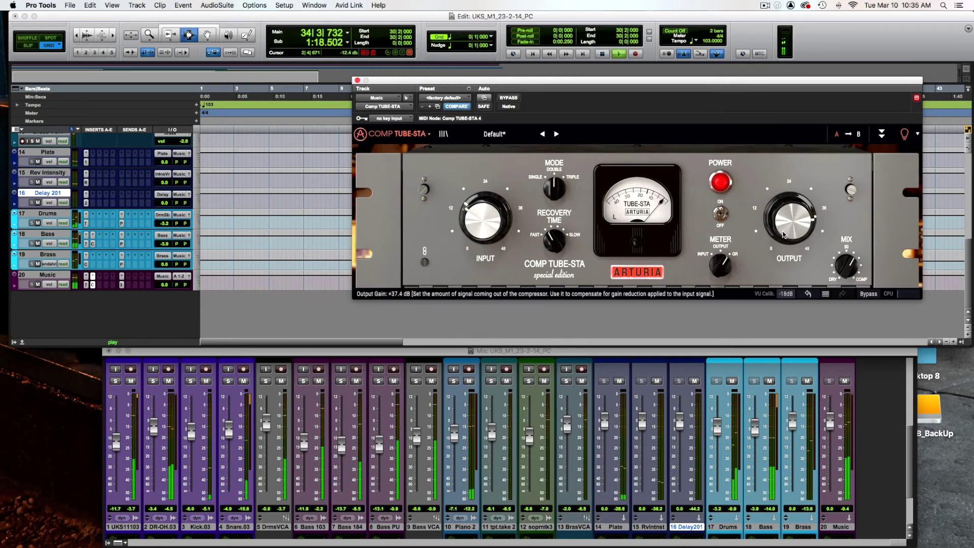
key("space")
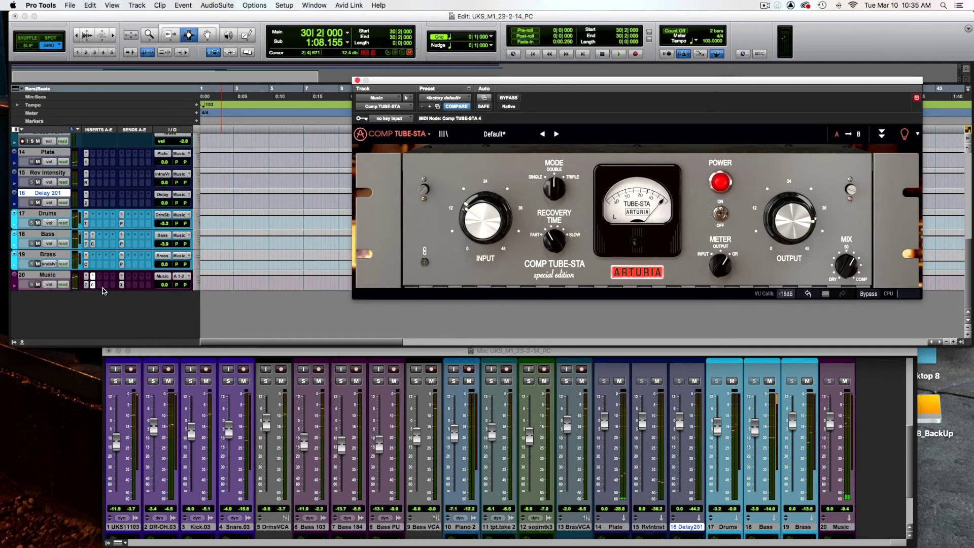
Step: Insert the multichannel Plugin Alliance bx_meter (stereo) in the Music track's third insert slot
left_click(100, 289)
mouse_move(108, 289)
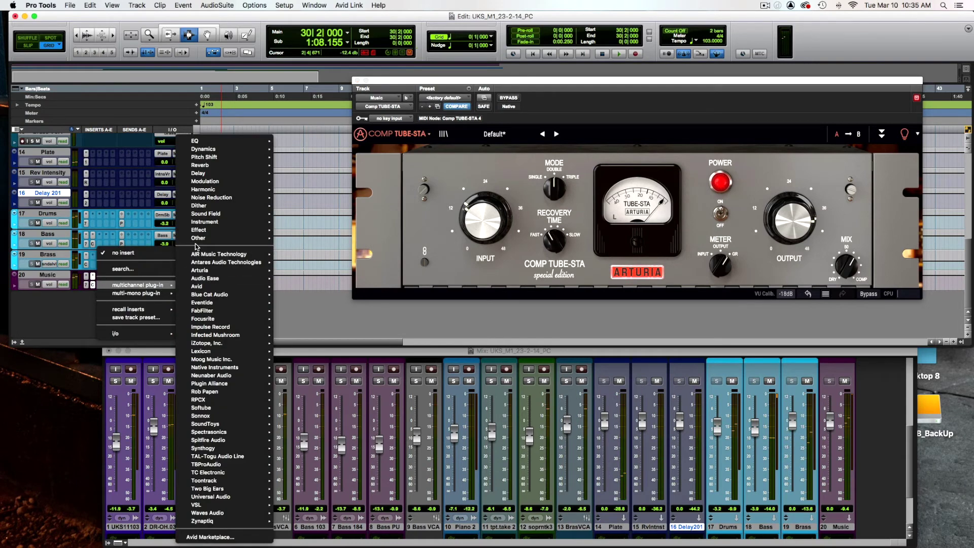
mouse_move(200, 285)
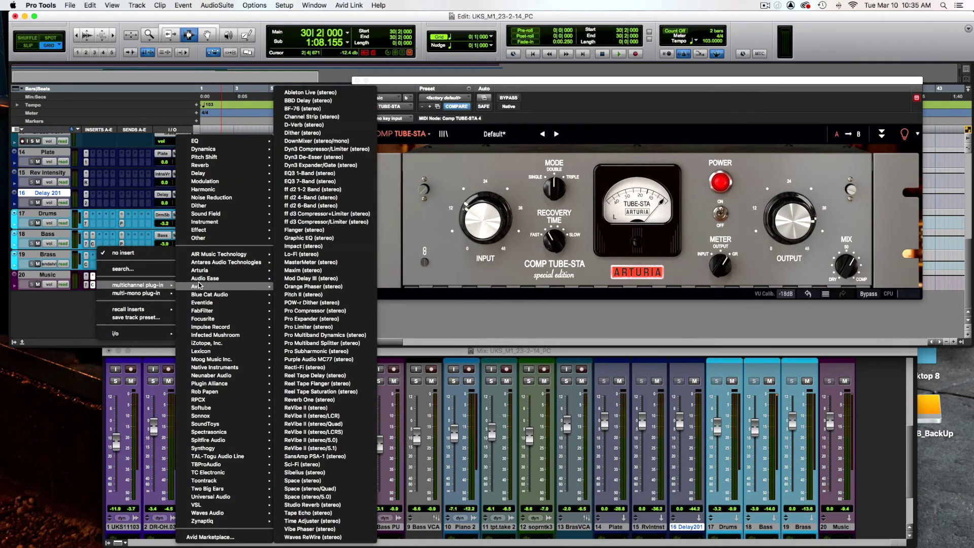
mouse_move(211, 385)
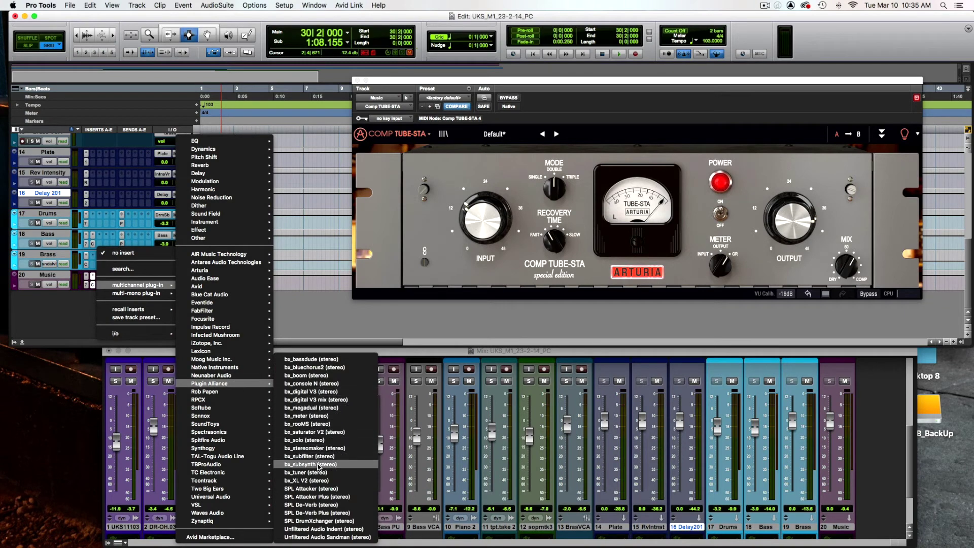
left_click(330, 416)
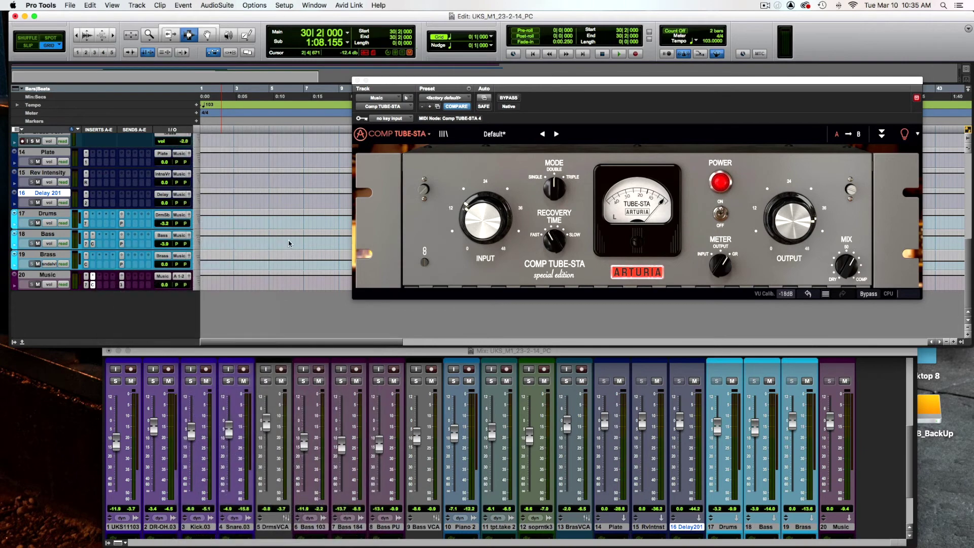
Step: Play the mix to check the Music bus level with bx_meter and Comp TUBE-STA side by side, and close both plug-ins
key("space")
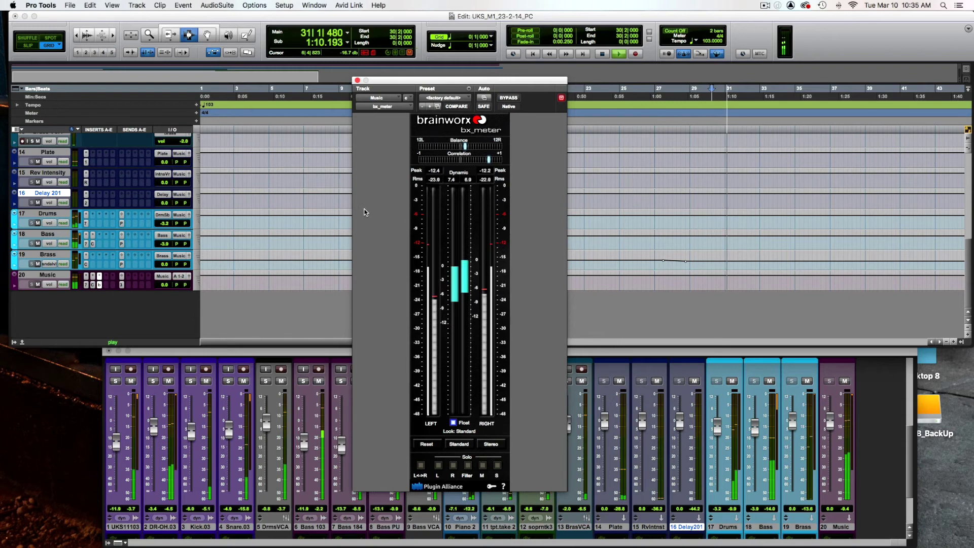
left_click(99, 285)
left_click(99, 276)
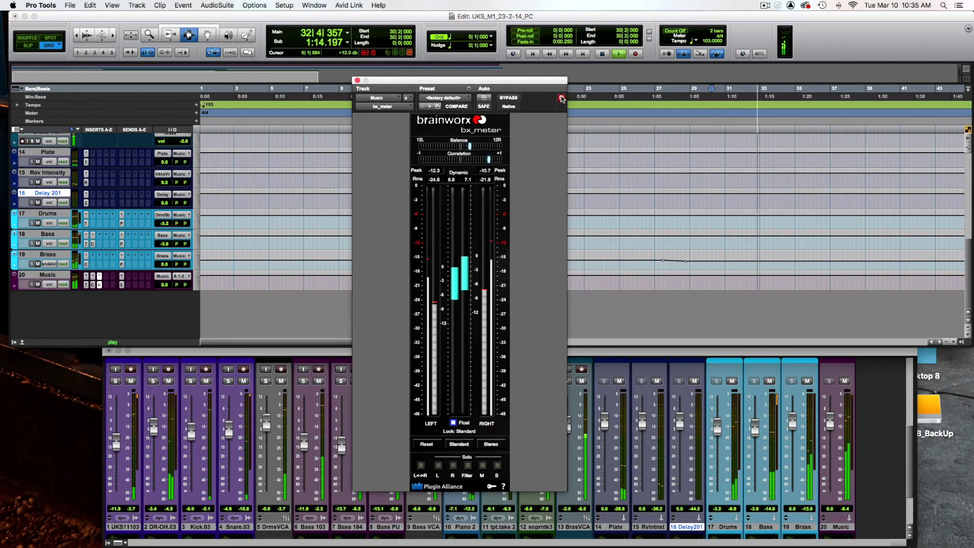
left_click(99, 285)
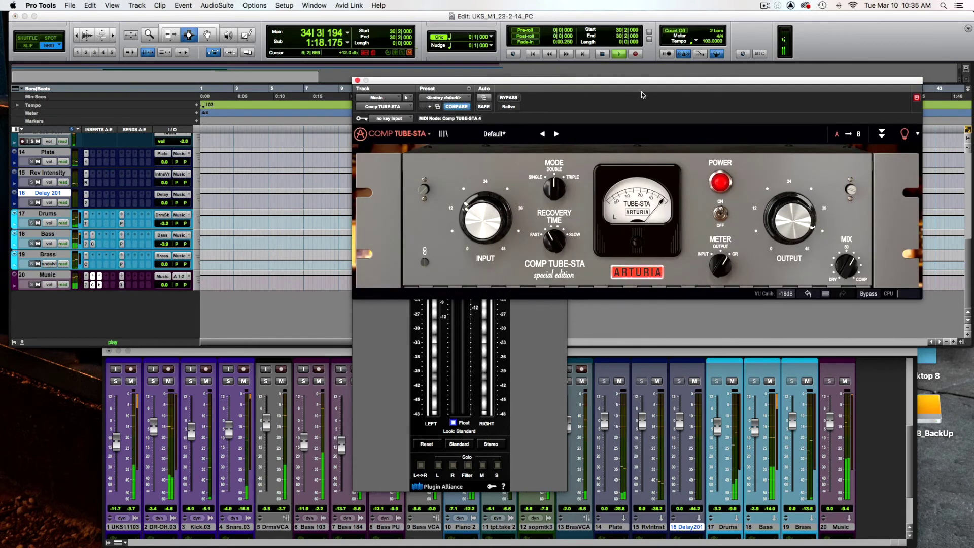
left_click_drag(633, 81, 793, 77)
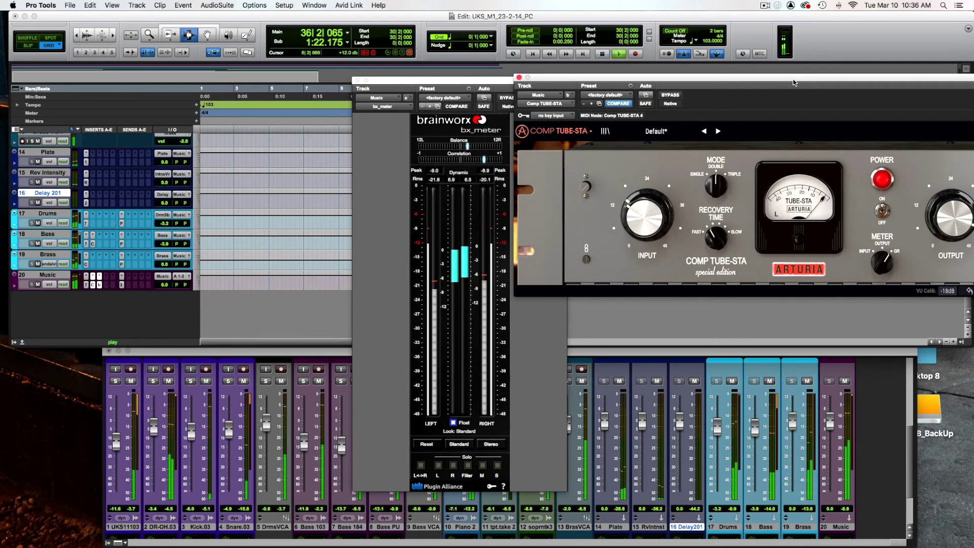
mouse_move(645, 215)
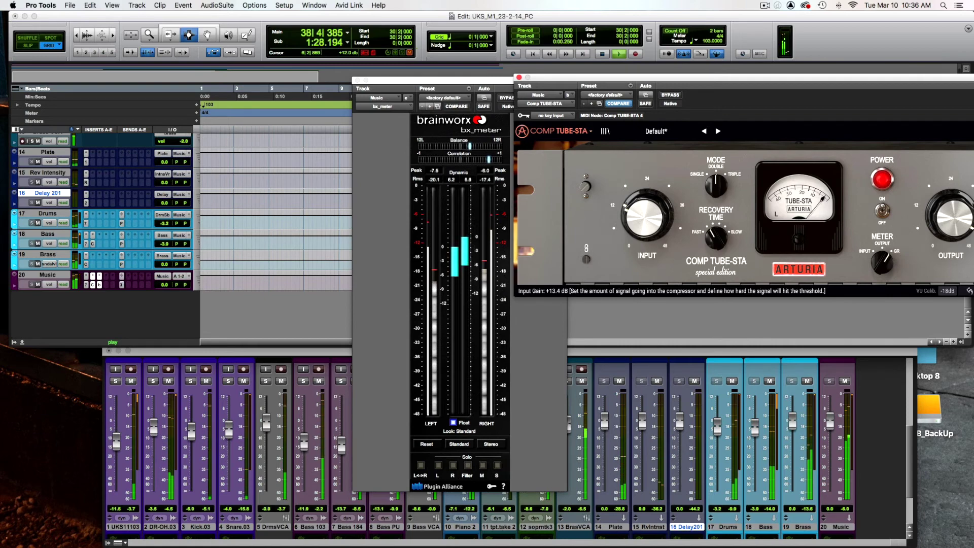
left_click(519, 77)
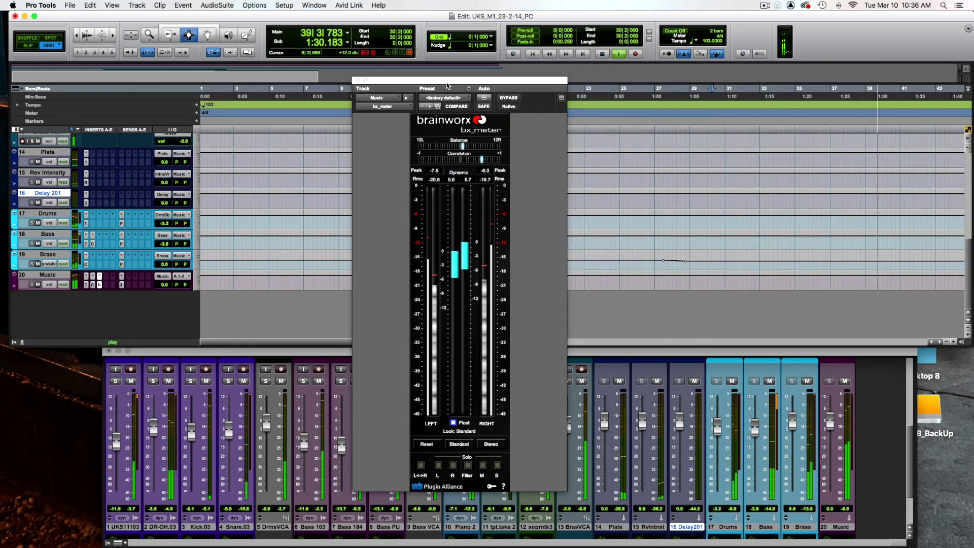
left_click(358, 80)
key("space")
Step: Show the whole arrangement in the timeline and play the full mix from 1|4|000
left_click(431, 111)
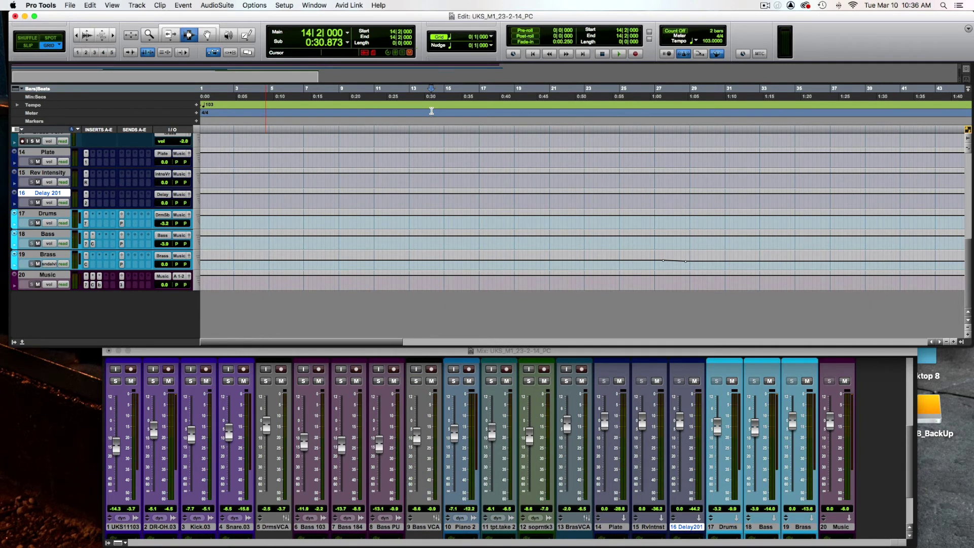
scroll(408, 141, "up", 10)
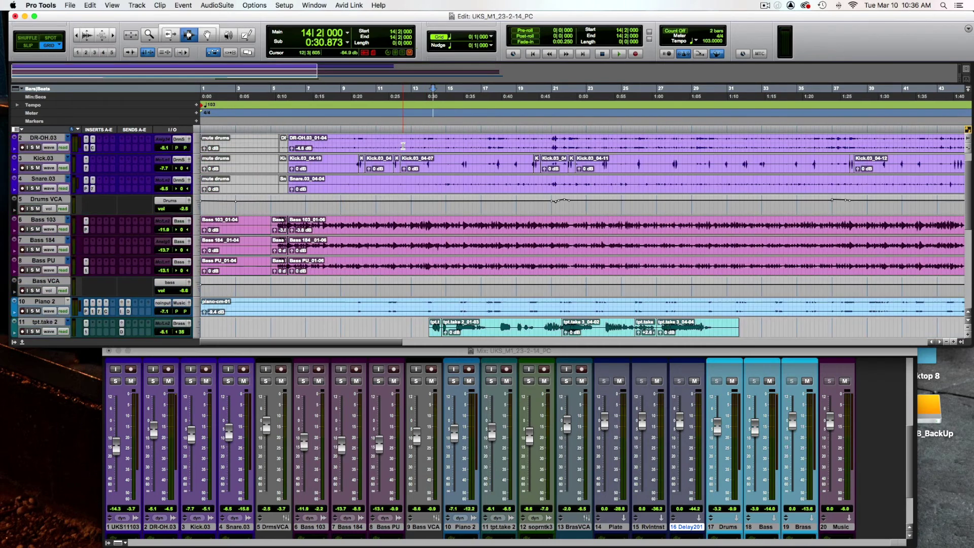
key("super+bracketleft")
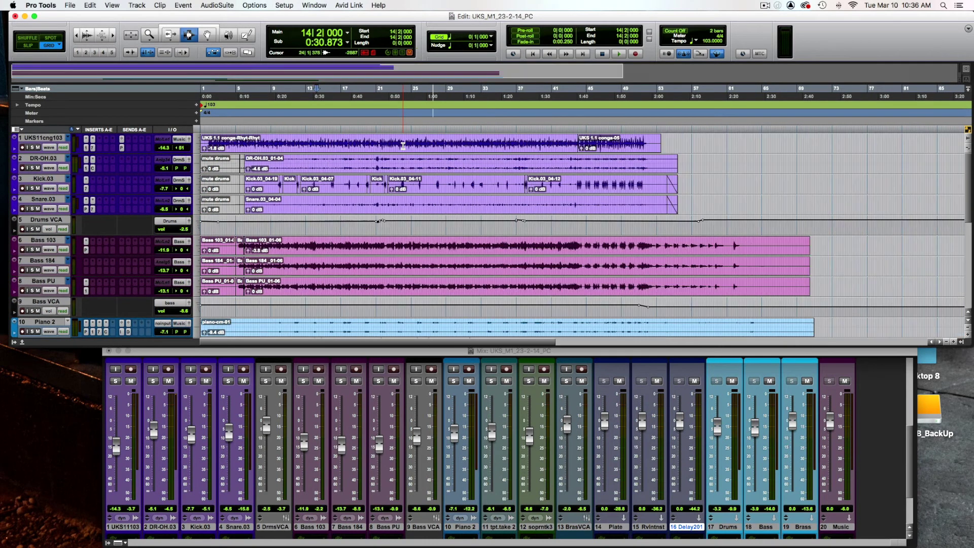
scroll(404, 145, "down", 2)
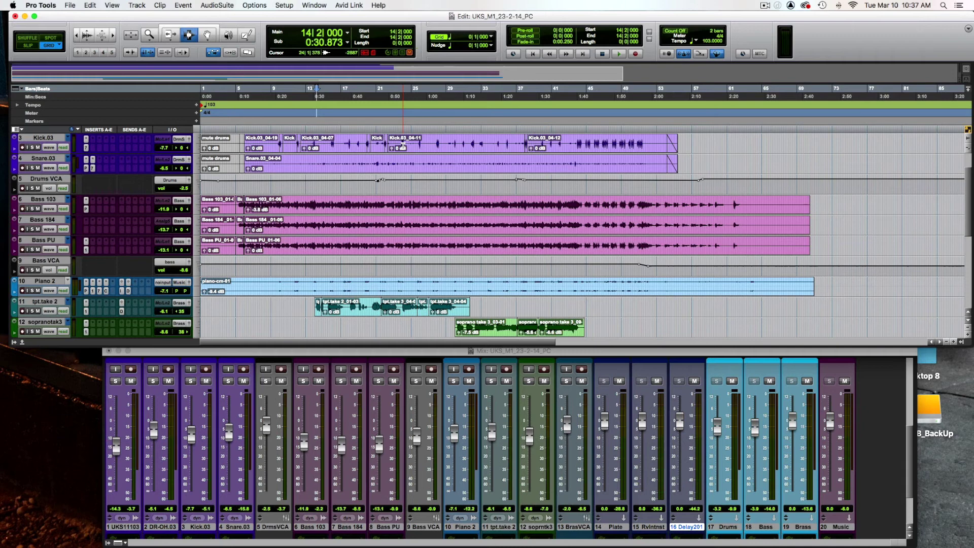
key("Return")
key("space")
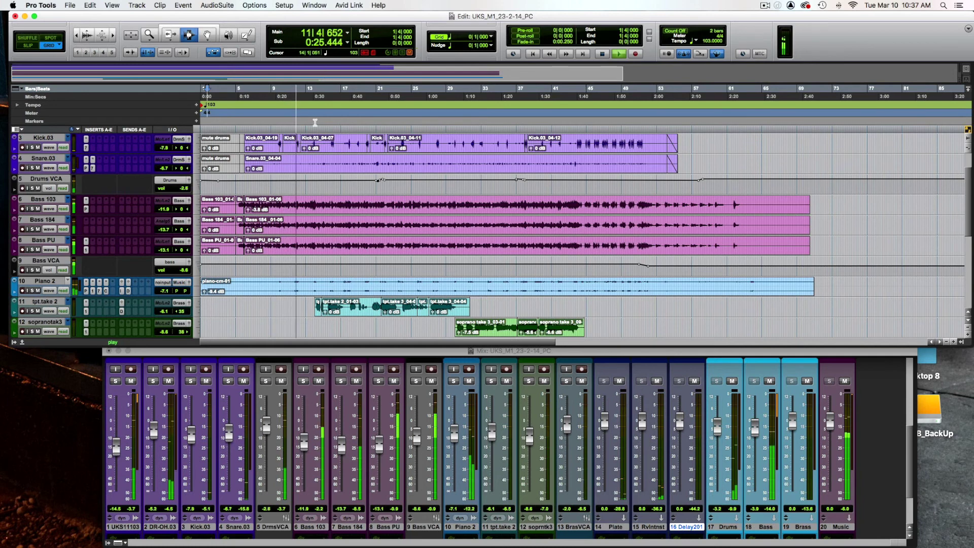
Step: Lower the clip gain of the first conga clip on UKS11cng103 during playback
scroll(322, 142, "up", 2)
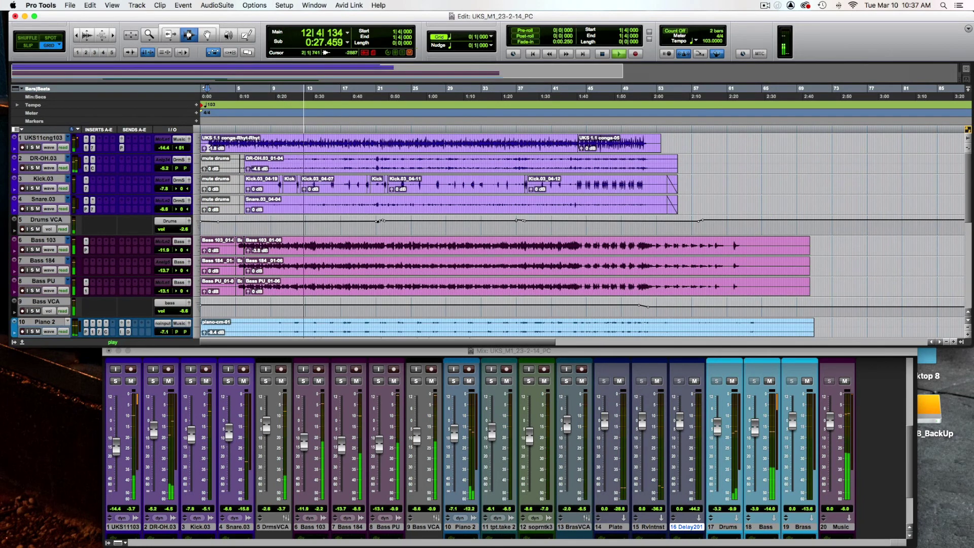
left_click_drag(203, 148, 205, 152)
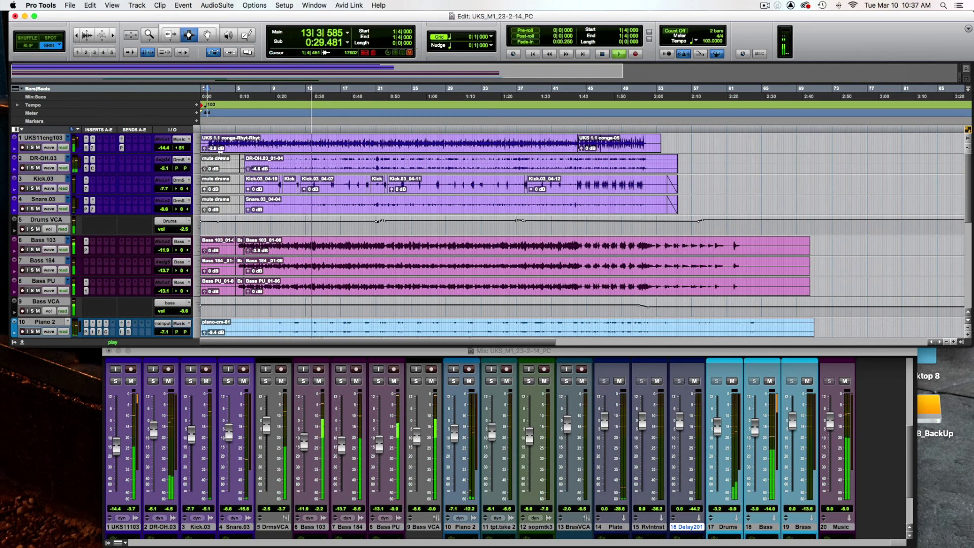